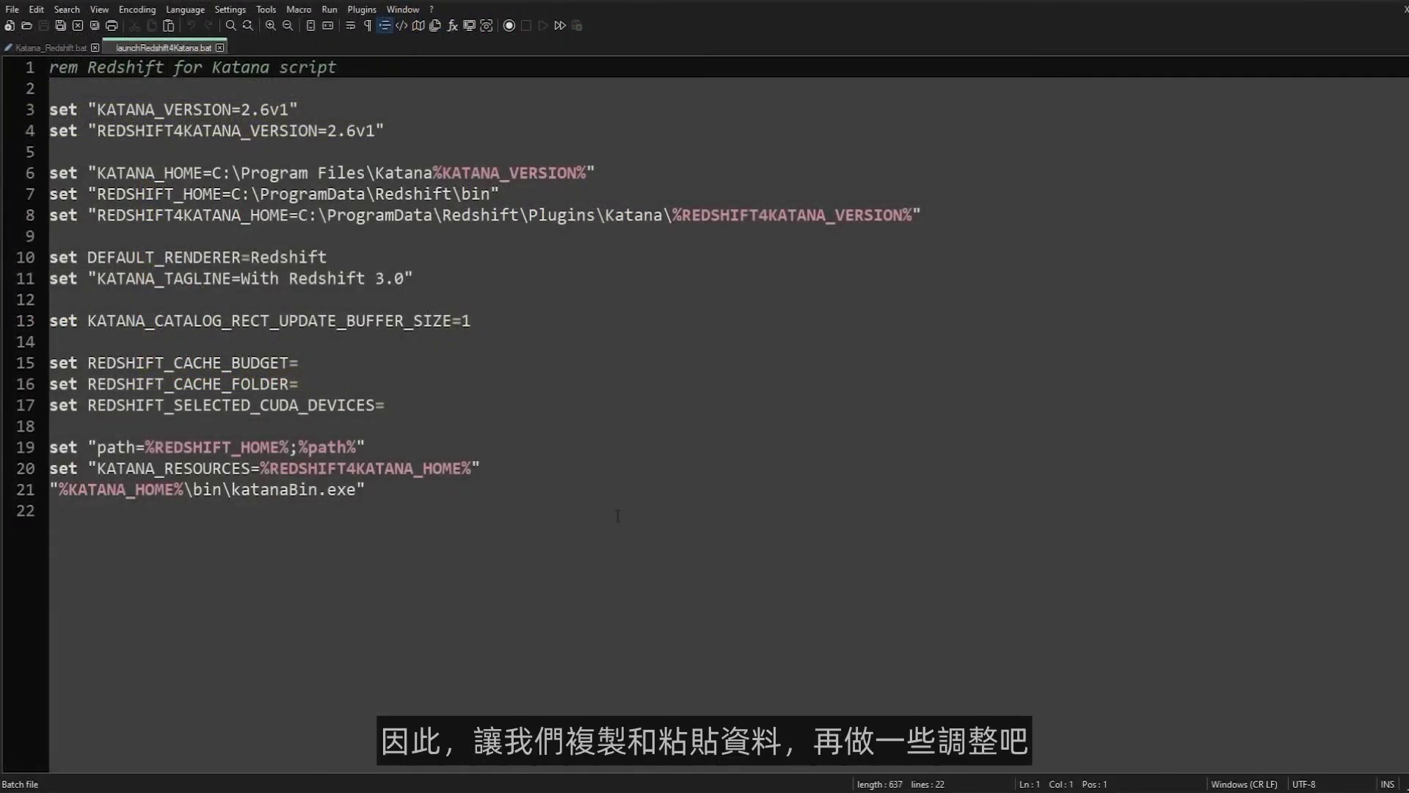
# Copy the entire launchRedshift4Katana.bat script into Katana_Redshift.bat, between the KATANA Specific and Start KATANA sections.
pyautogui.hotkey('ctrl', 'a')
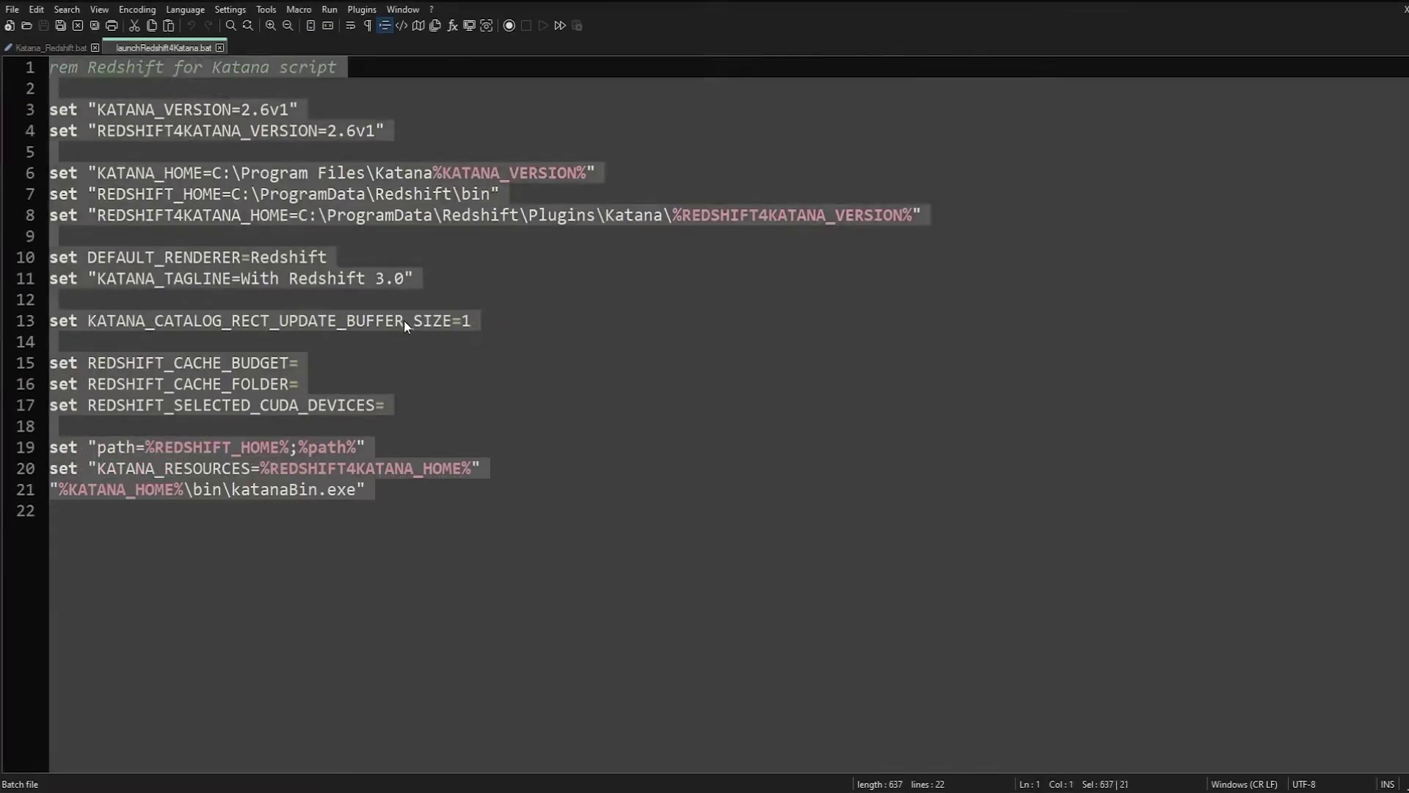
pyautogui.click(62, 47)
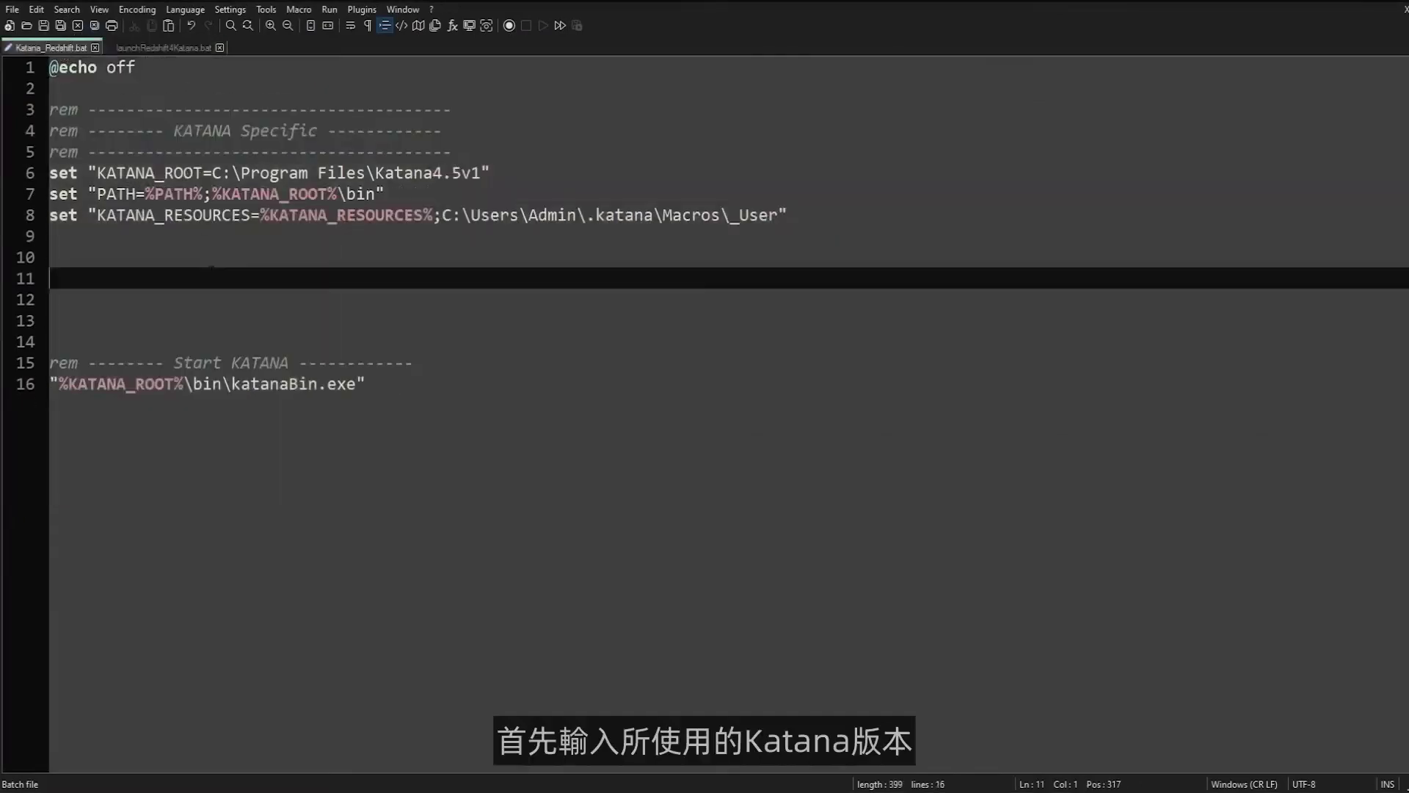
pyautogui.hotkey('ctrl', 'v')
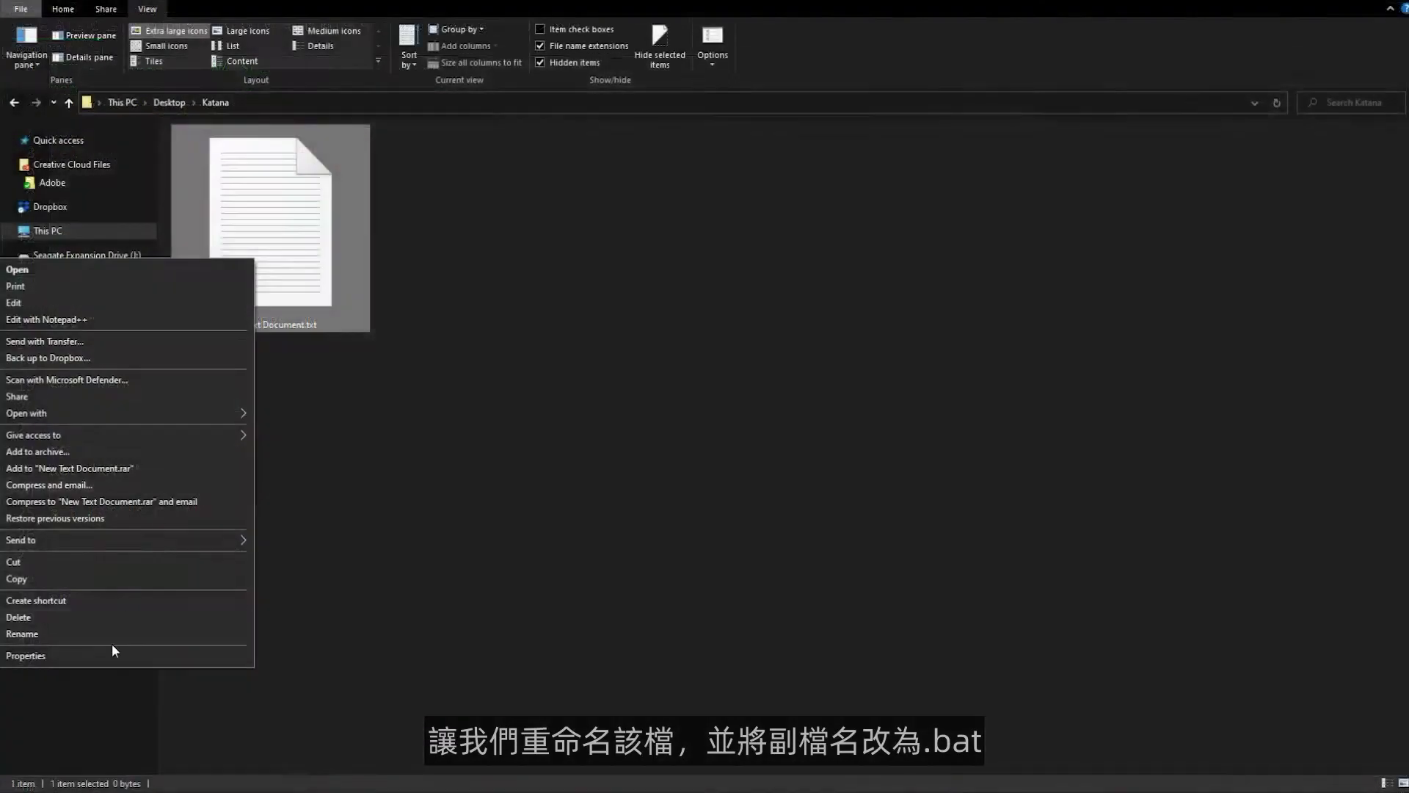
# Rename the new text document to Redshift.bat and accept the file extension change.
pyautogui.click(117, 634)
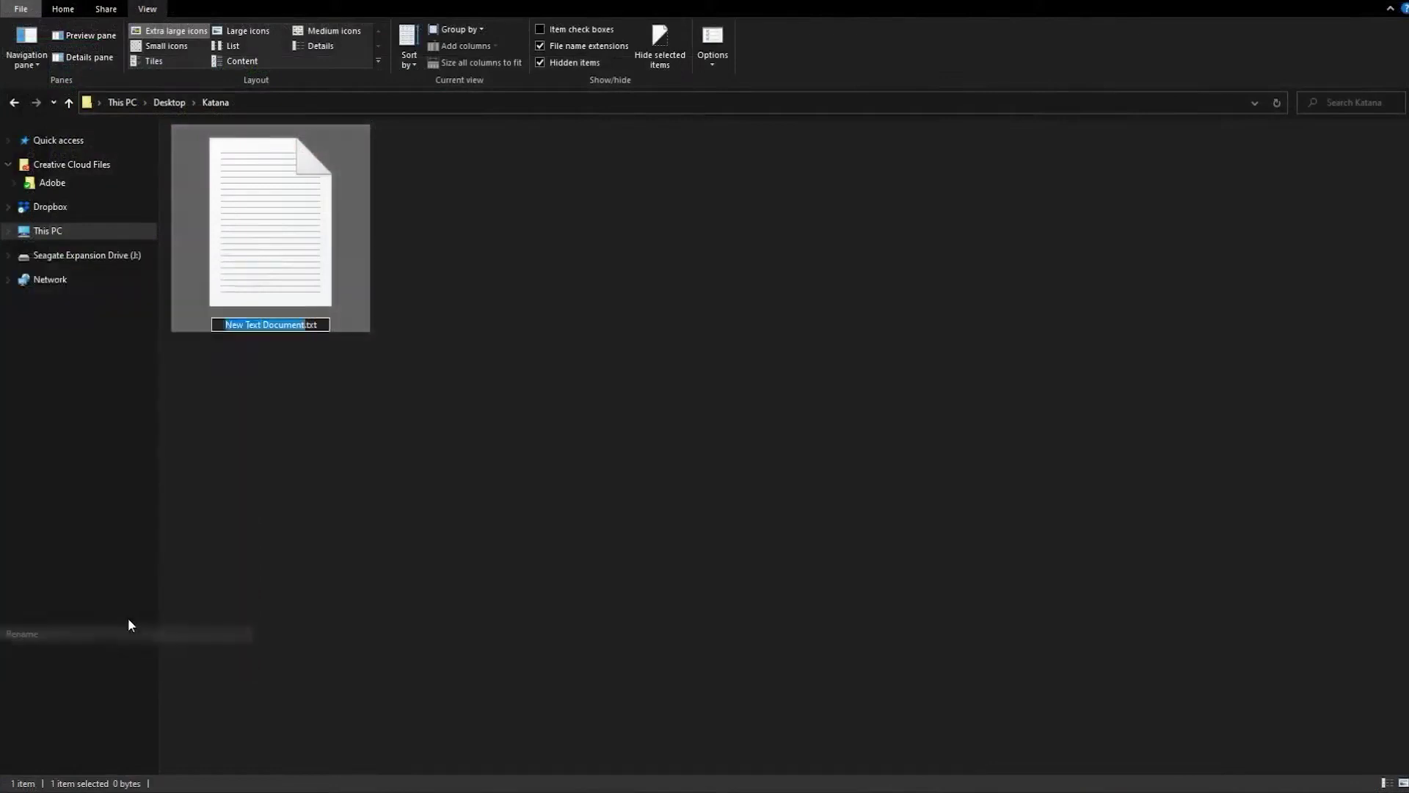
pyautogui.write('Redshift')
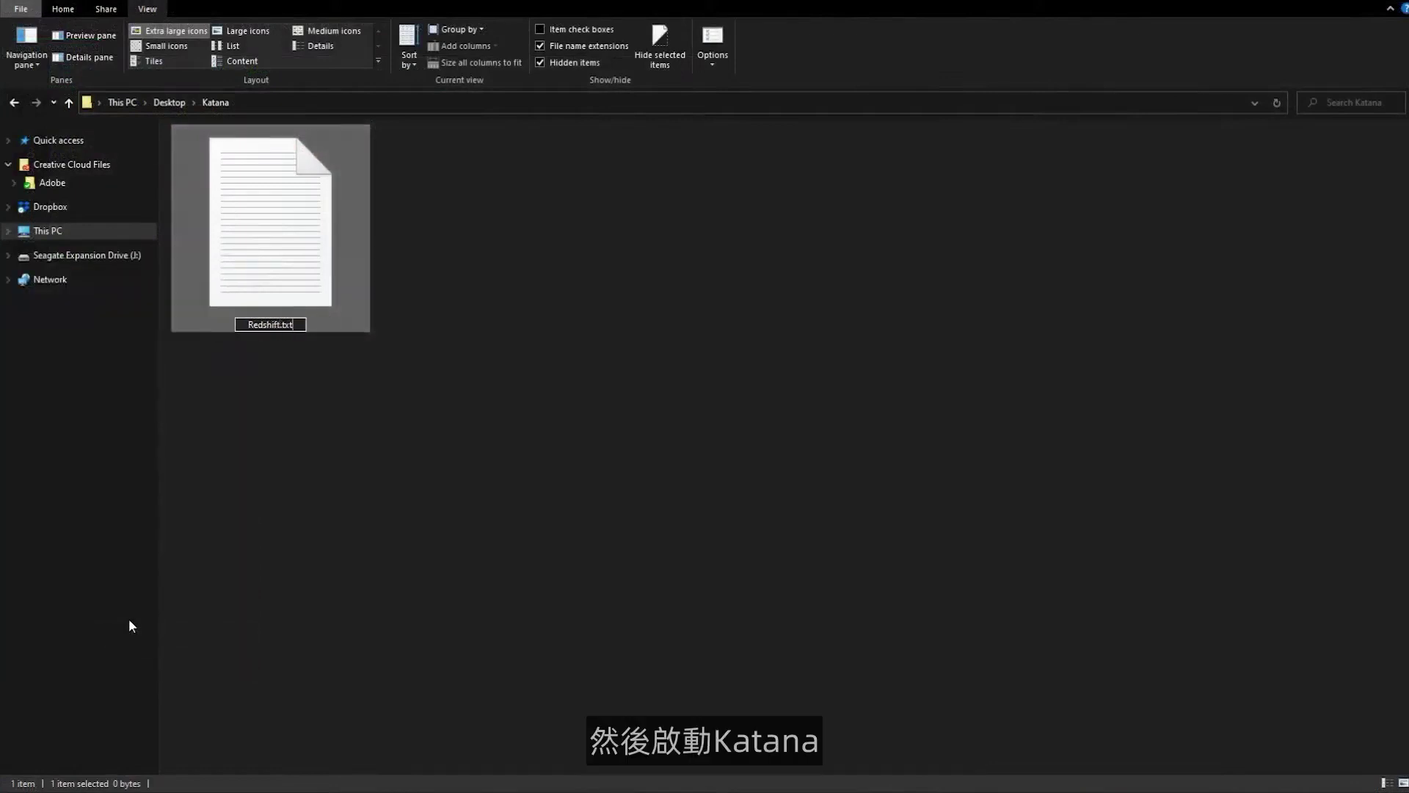
pyautogui.press('BackSpace')
pyautogui.press('BackSpace')
pyautogui.press('BackSpace')
pyautogui.write('bat')
pyautogui.press('Return')
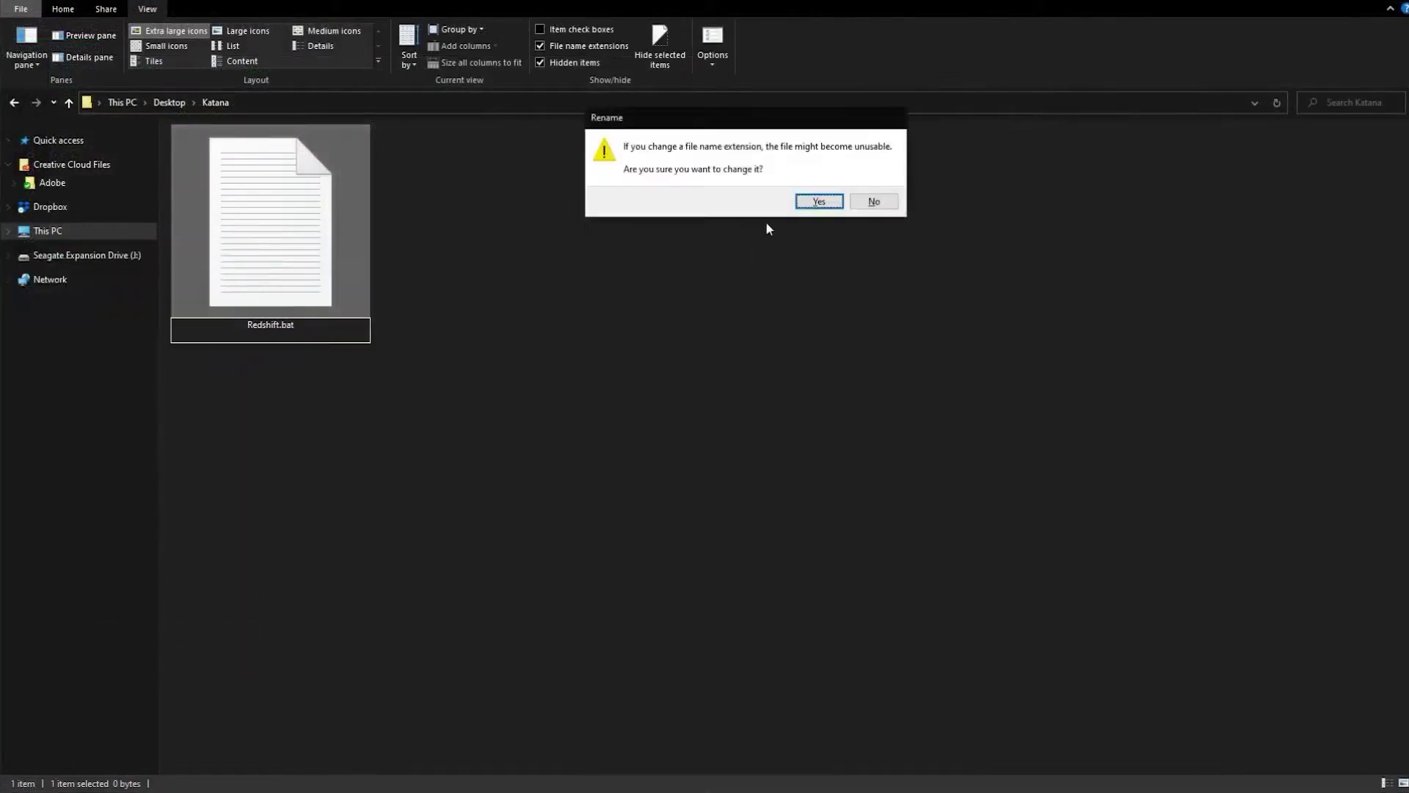
pyautogui.click(824, 201)
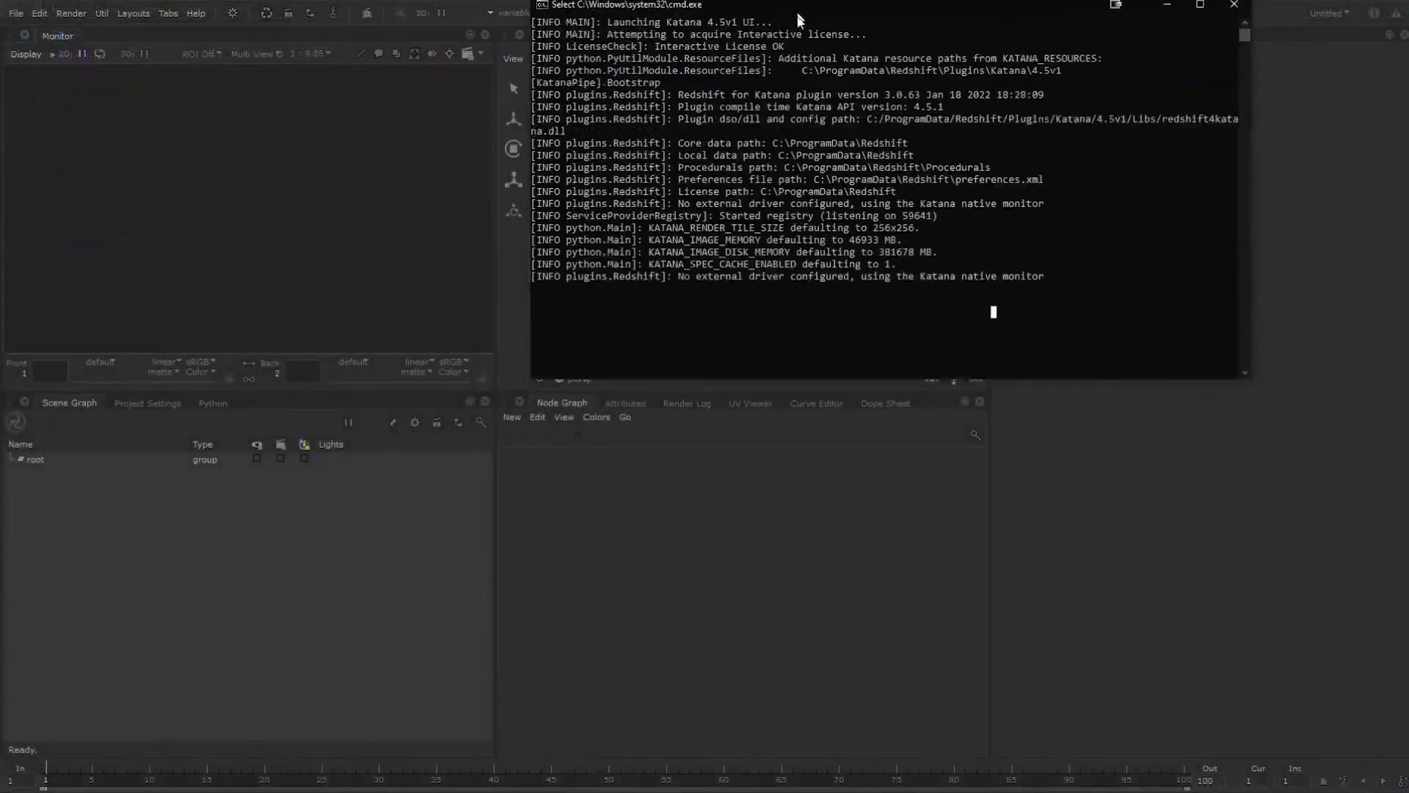
# Examine the Redshift plugin lines in the Katana startup console log, and minimize the console.
pyautogui.moveTo(800, 20); pyautogui.dragTo(608, 174)
pyautogui.moveTo(442, 307); pyautogui.dragTo(575, 450)
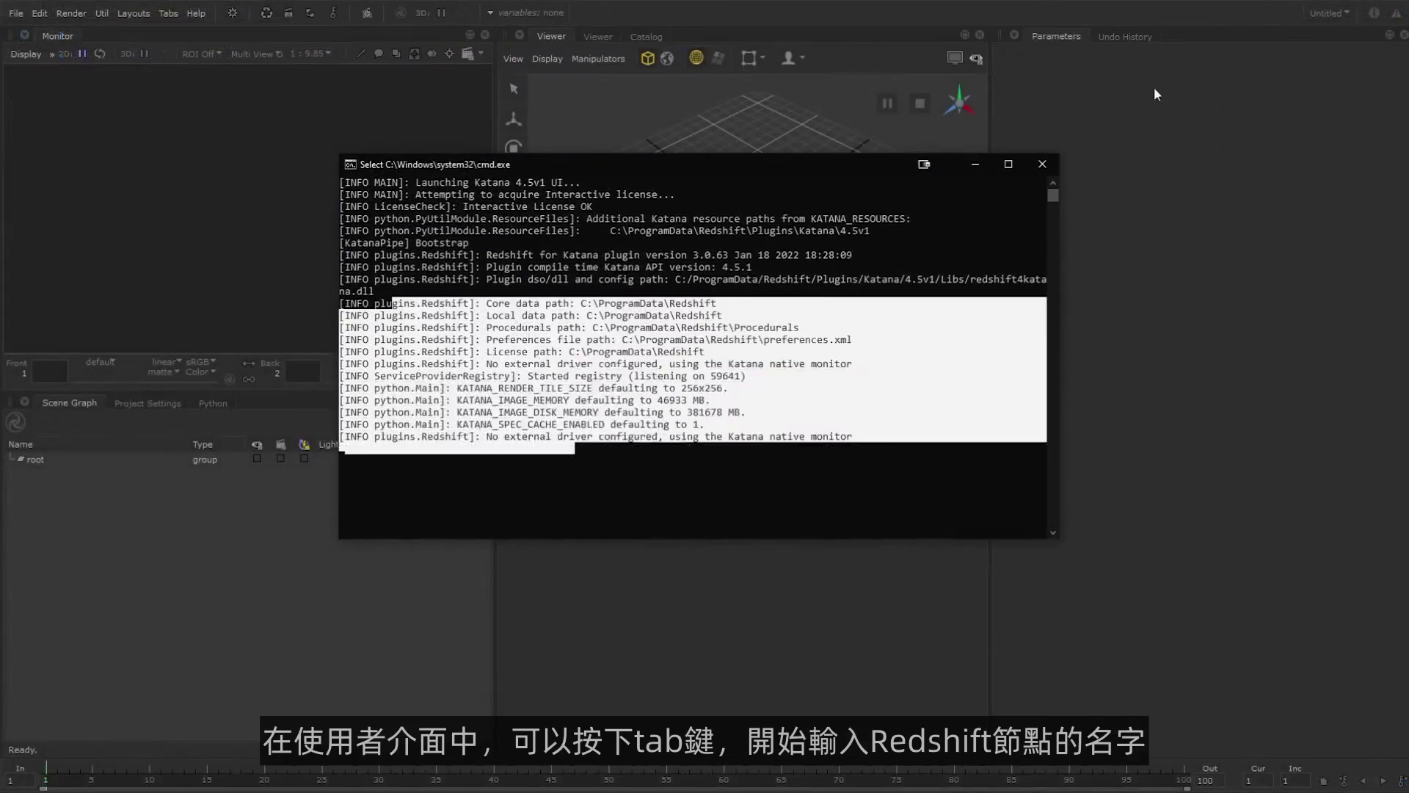
pyautogui.click(976, 164)
# Search the Node Graph's node creation list for "redshift".
pyautogui.press('Tab')
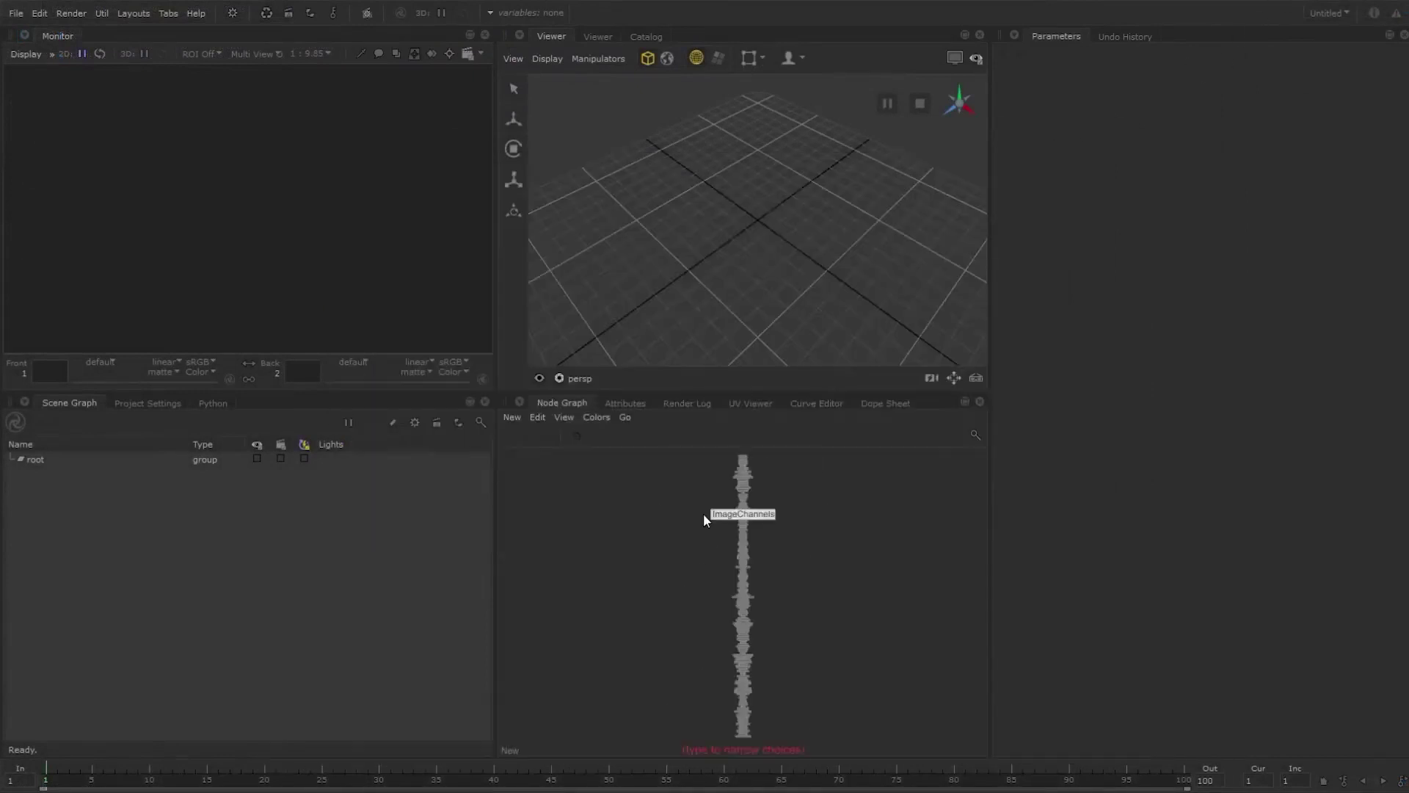
pyautogui.write('redshift')
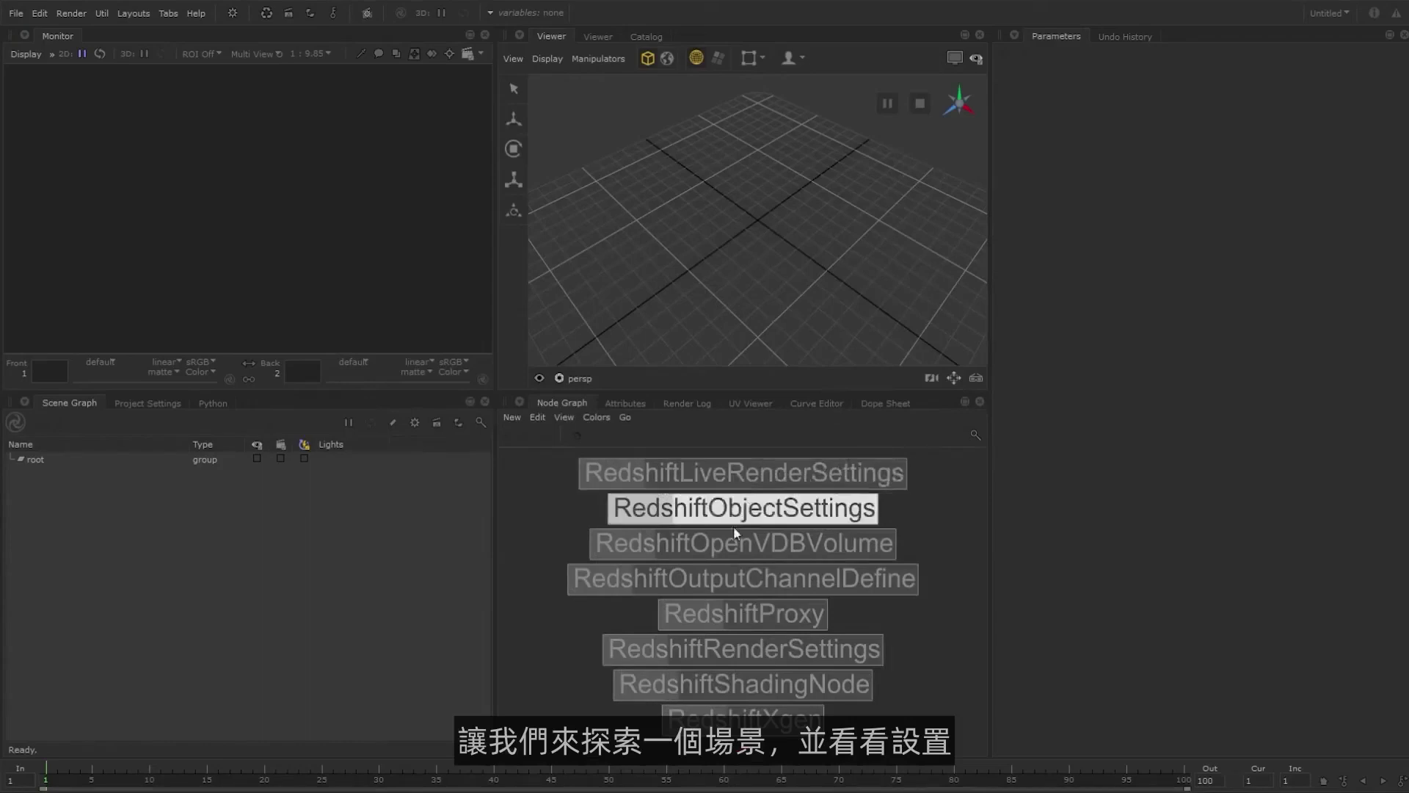
pyautogui.press('Up')
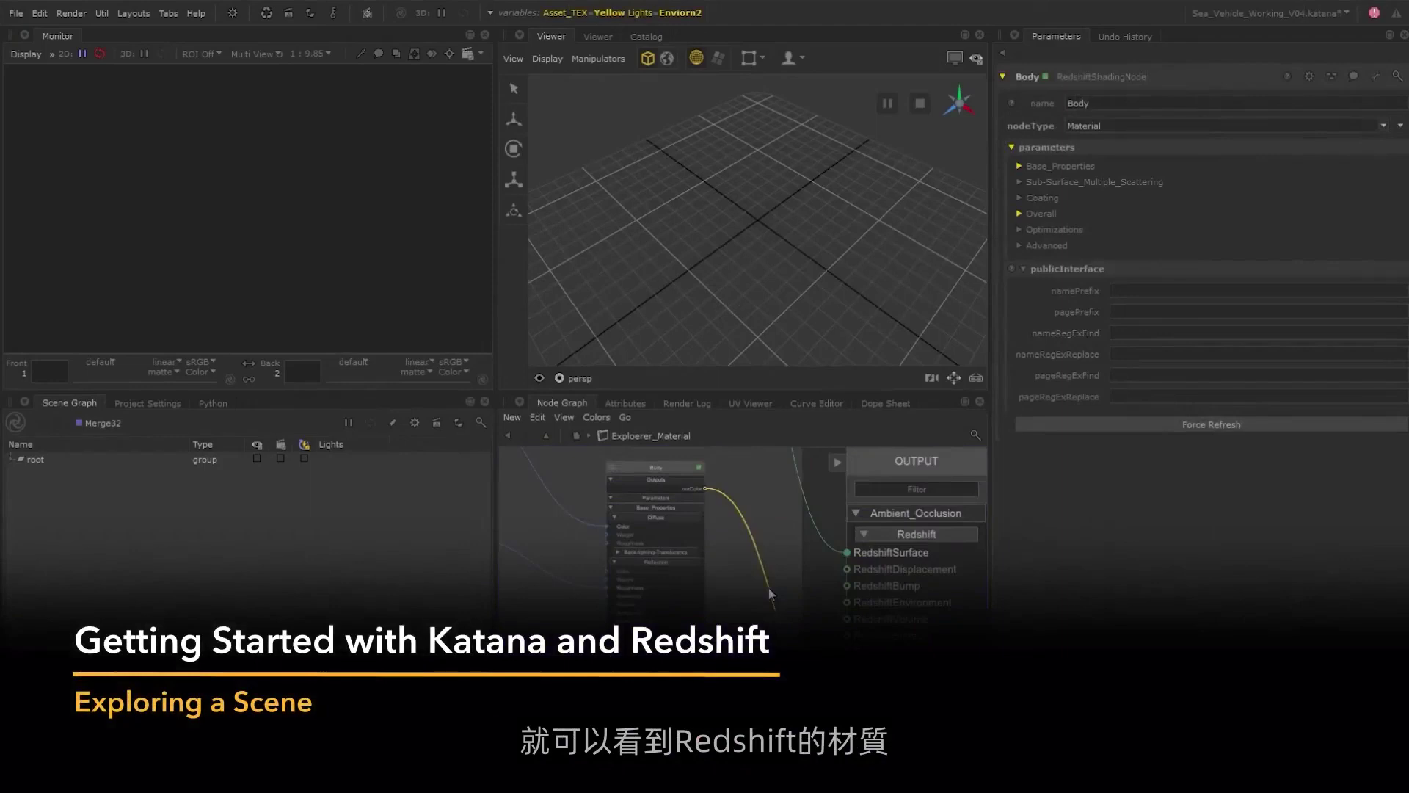
# Examine the Body material node's parameters, including Base_Properties and the General group under Coating.
pyautogui.click(658, 470)
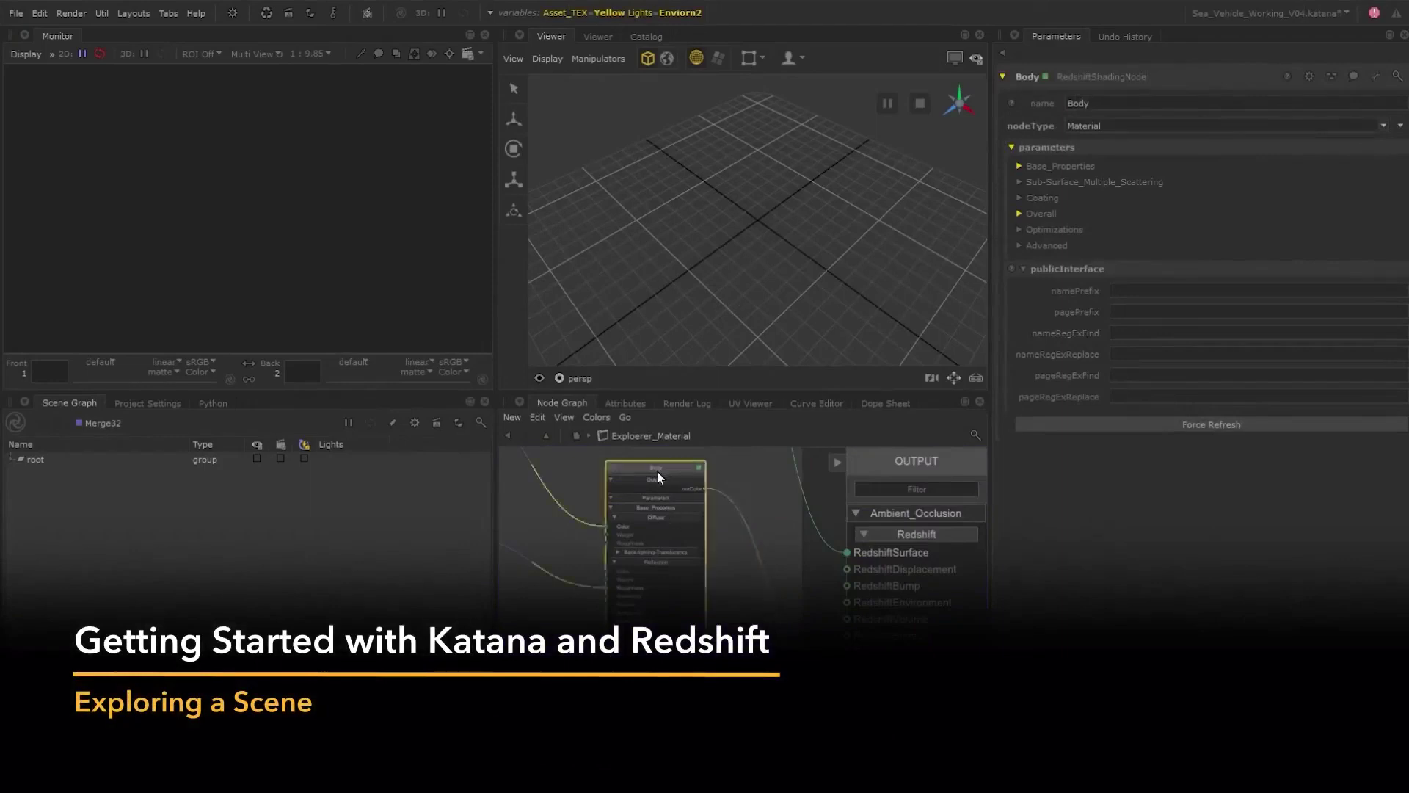
pyautogui.click(1017, 166)
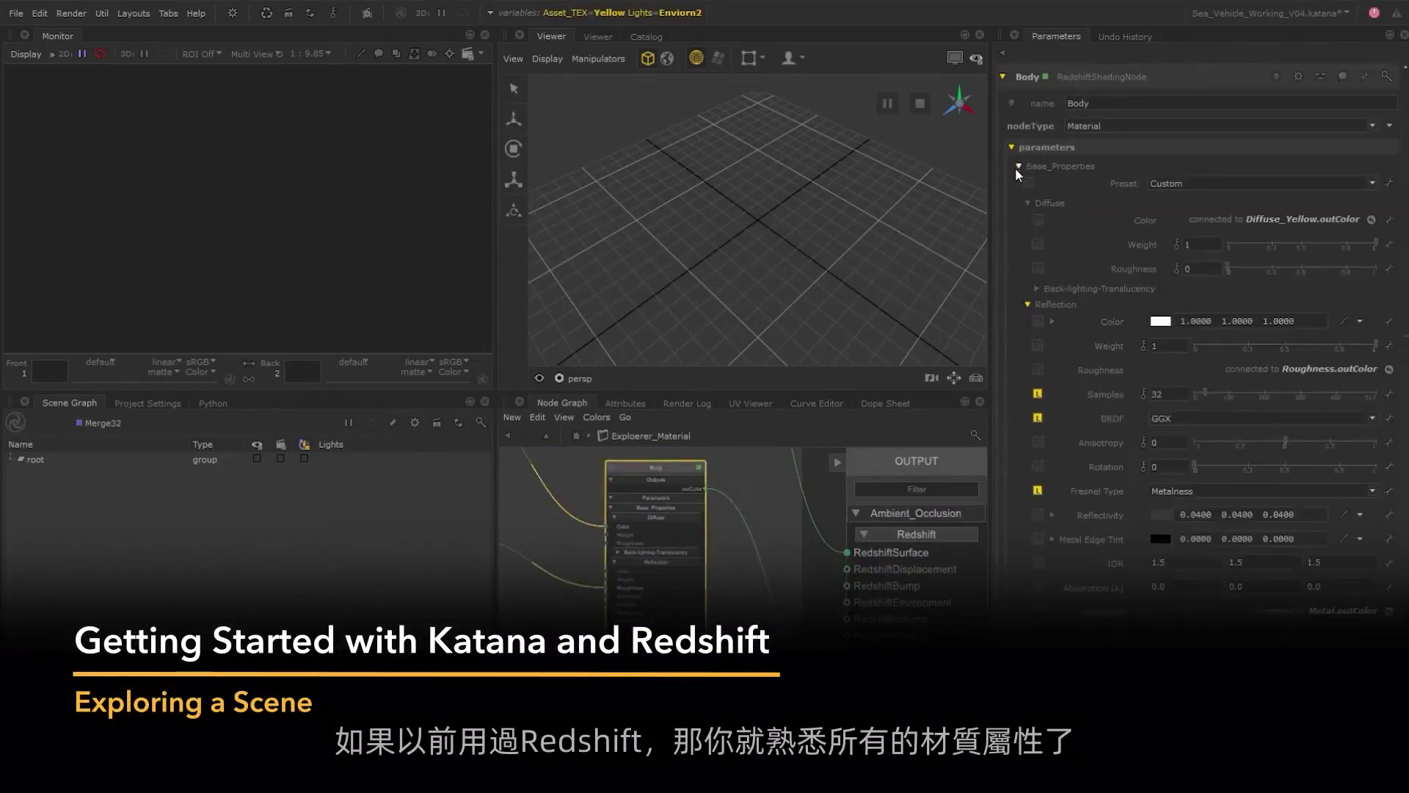
pyautogui.scroll(-5, 1148, 316)
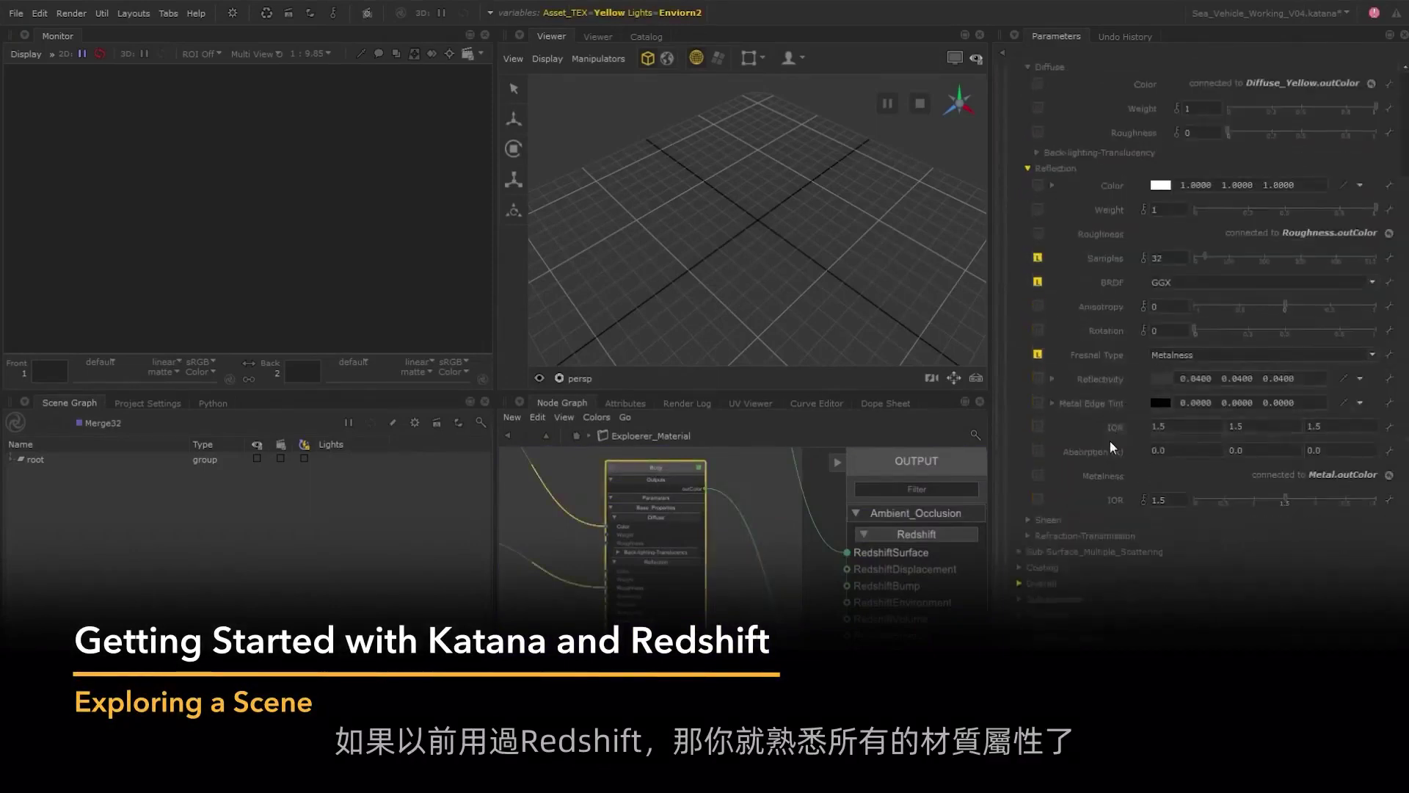
pyautogui.click(1020, 537)
pyautogui.click(1017, 522)
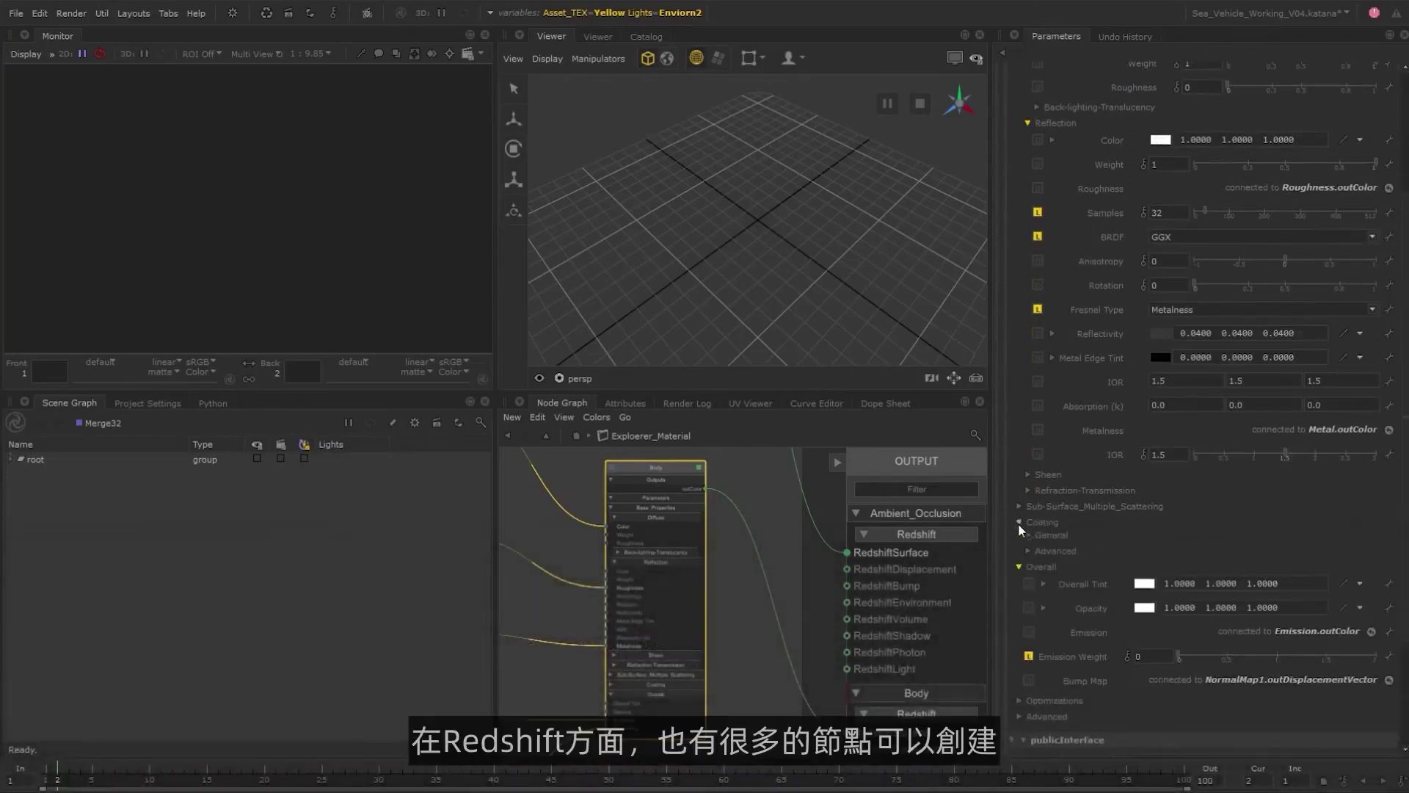
pyautogui.scroll(-1, 1091, 526)
pyautogui.scroll(-1, 1091, 526)
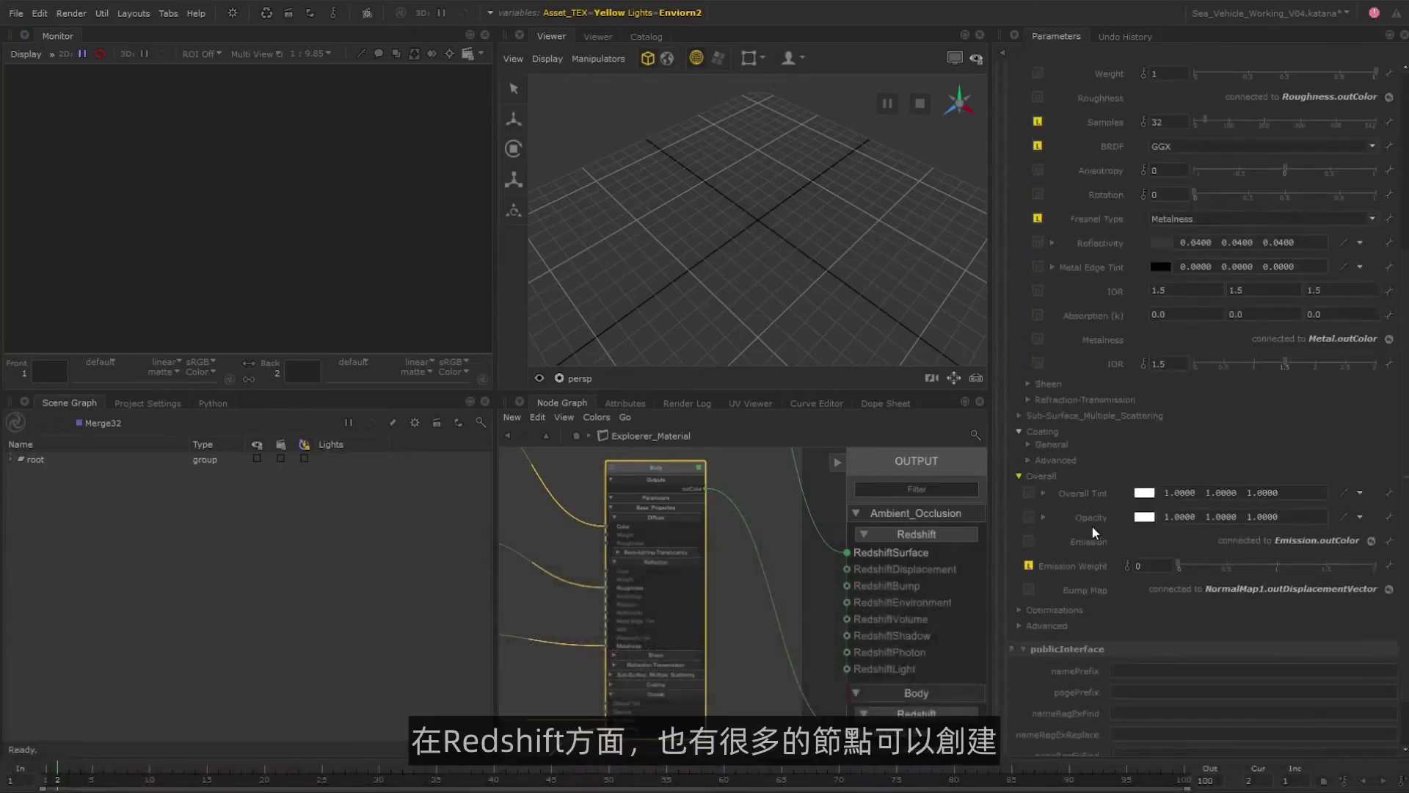
pyautogui.click(1027, 444)
pyautogui.scroll(-5, 1052, 504)
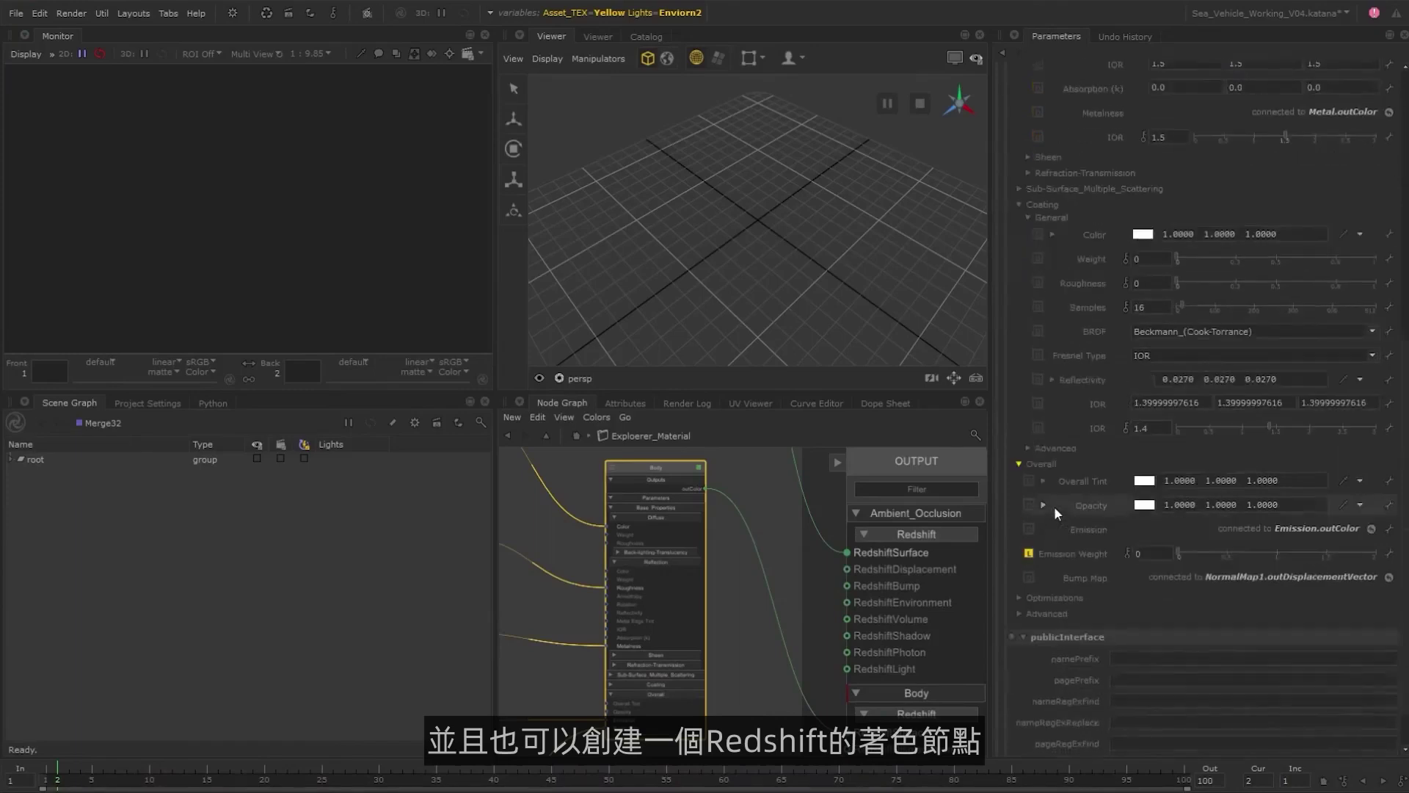
# Add a RedshiftShadingNode in an empty area of the Exploerer_Material network and browse its available node types.
pyautogui.moveTo(536, 658); pyautogui.dragTo(822, 457, button='middle')
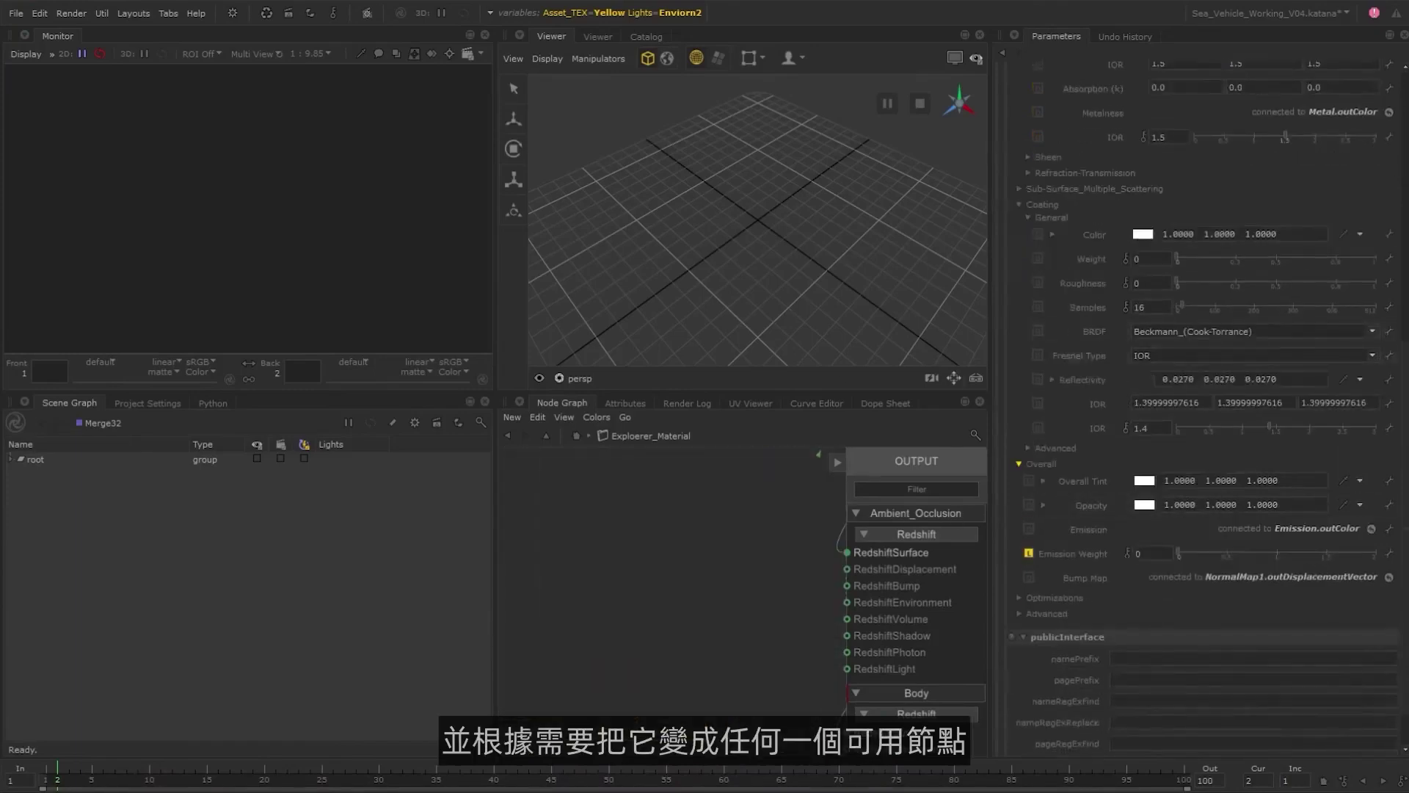
pyautogui.press('Tab')
pyautogui.press('Return')
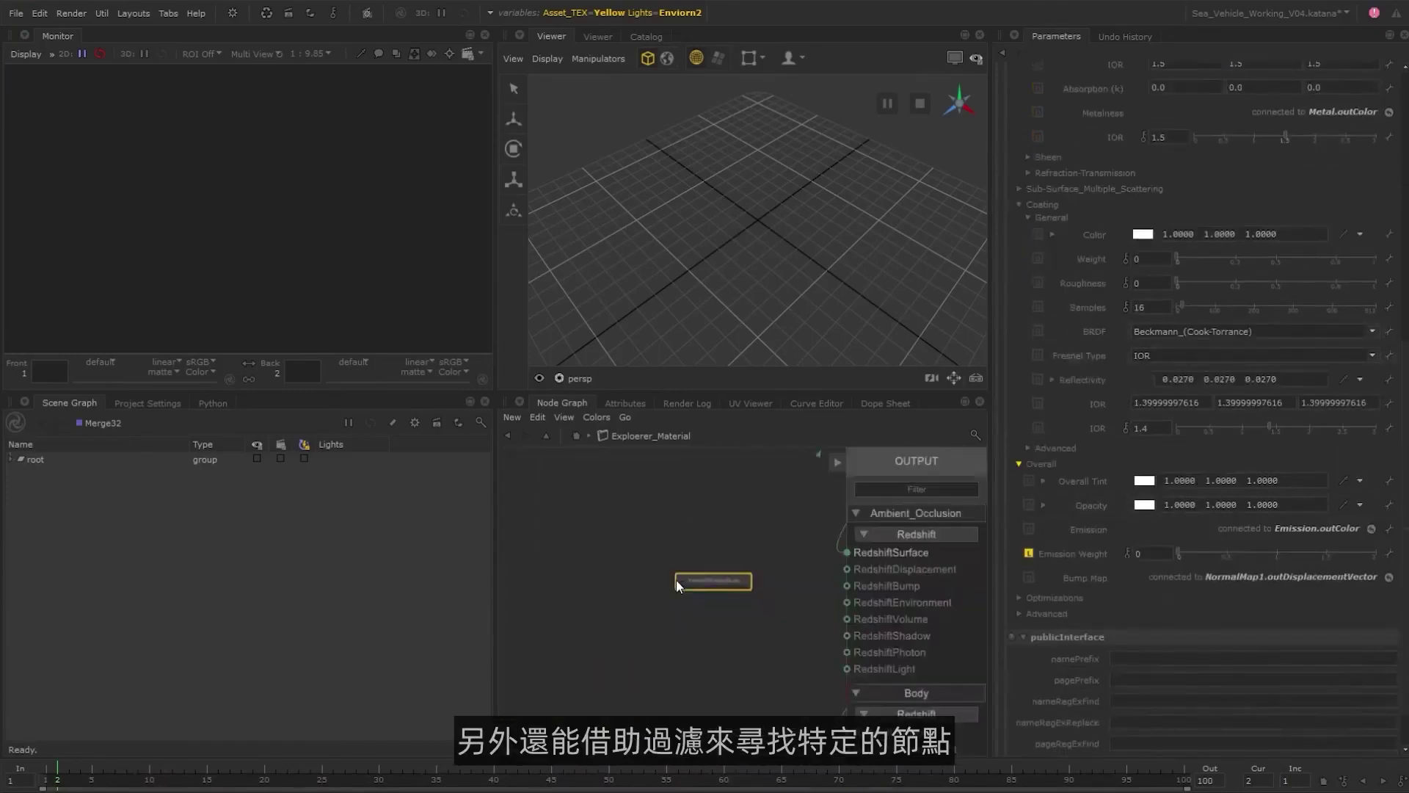
pyautogui.click(678, 585)
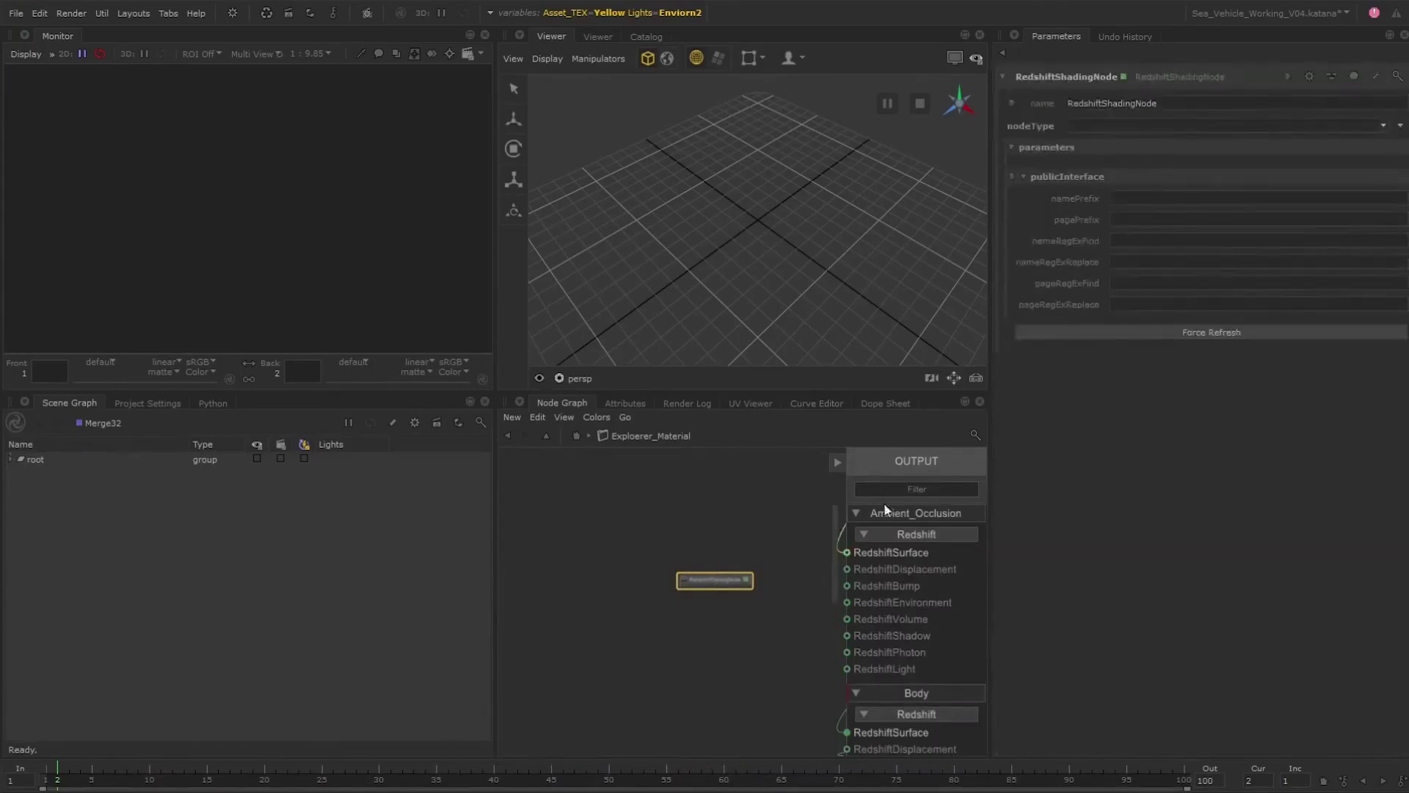
pyautogui.click(1383, 125)
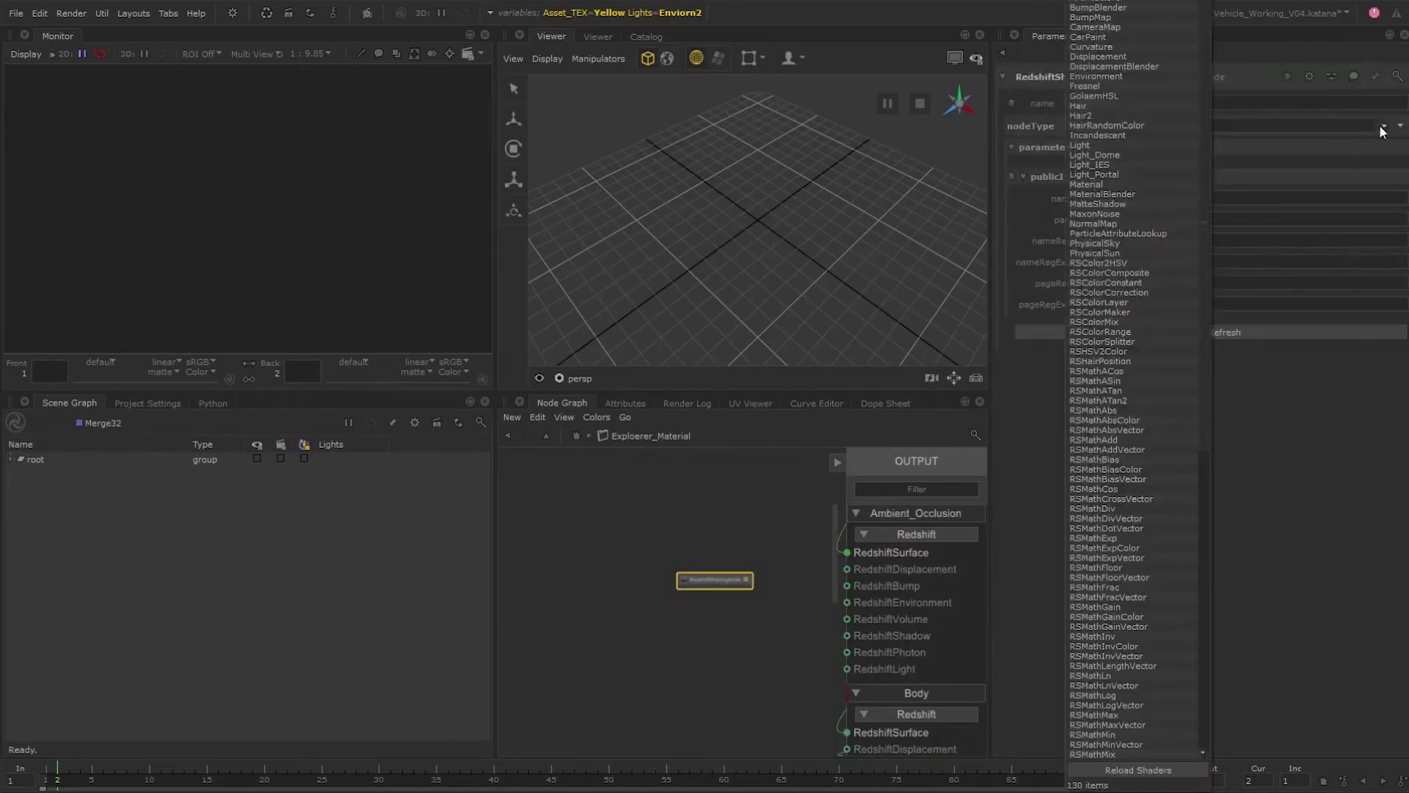
pyautogui.scroll(-9, 1130, 89)
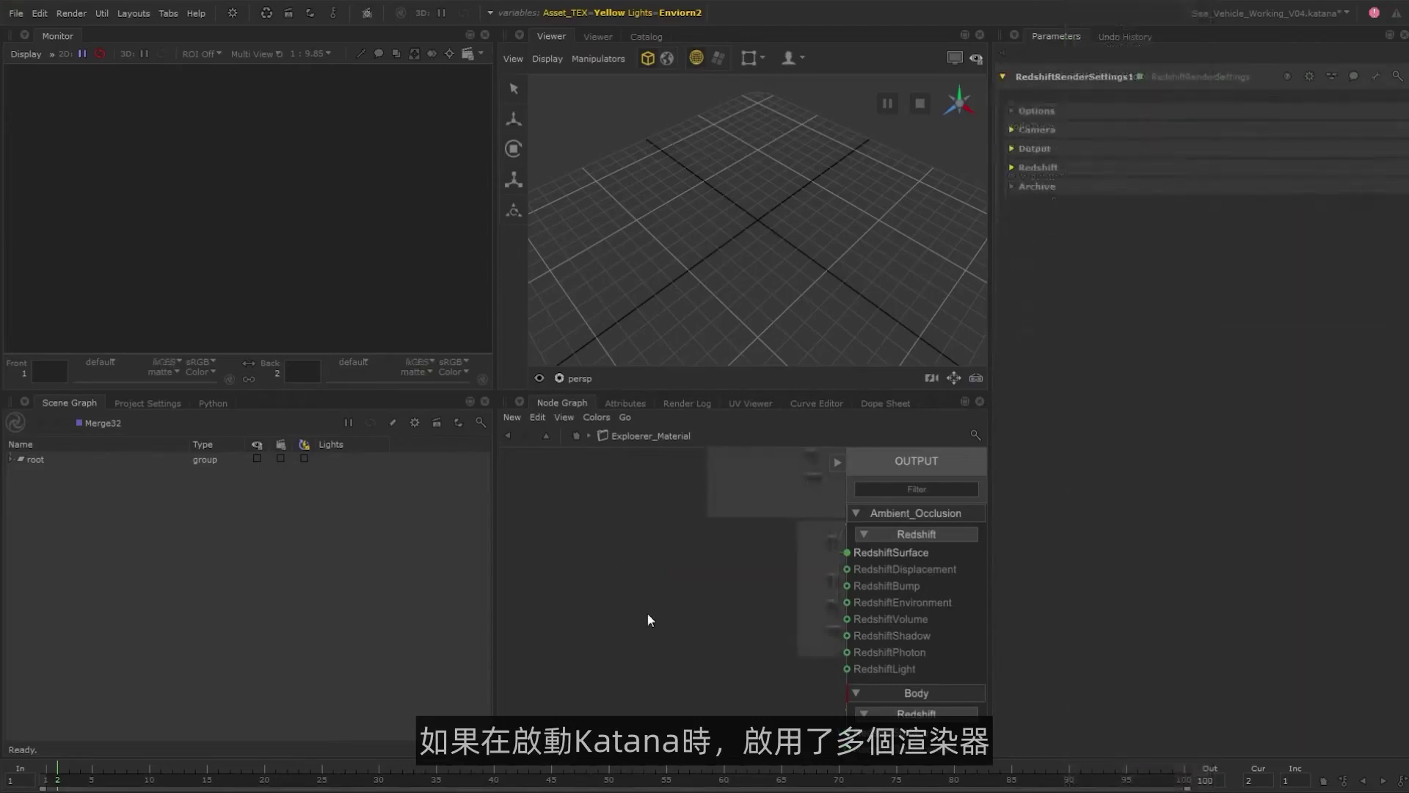
# Bring up the renderer-specific node creation choices and pick Redshift as the renderer.
pyautogui.hotkey('shift', 'Tab')
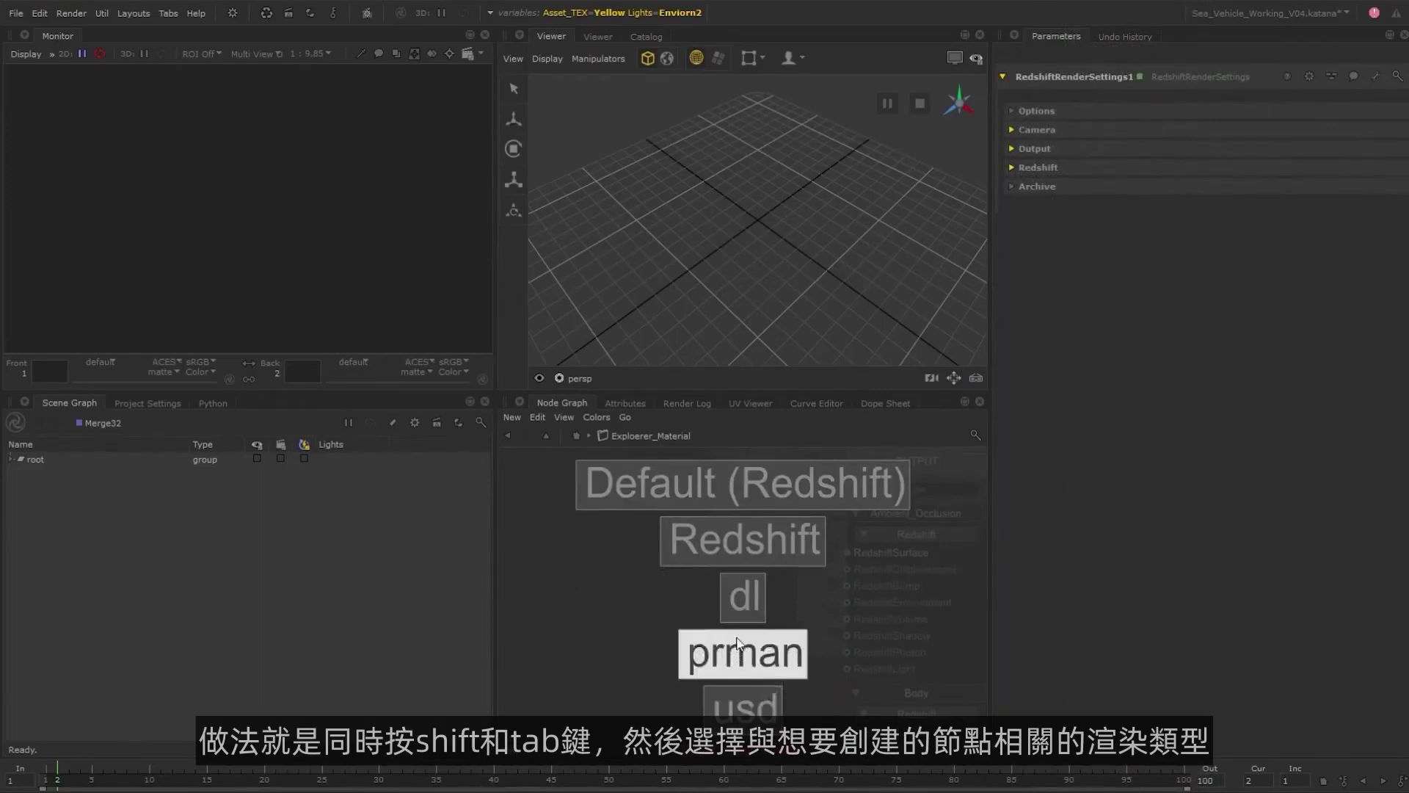
pyautogui.click(742, 546)
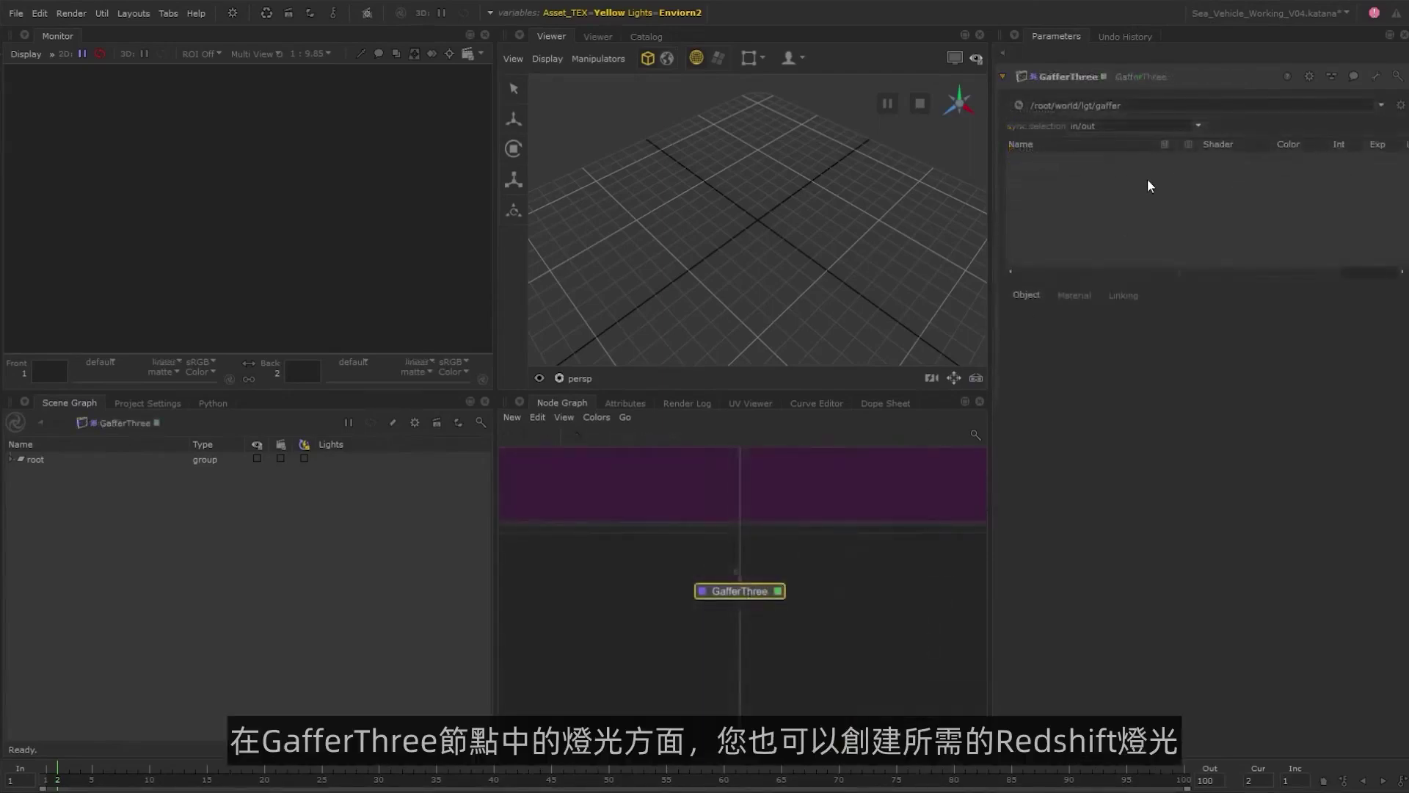
# Add a Redshift dome light to the GafferThree node and show its material settings.
pyautogui.rightClick(1150, 186)
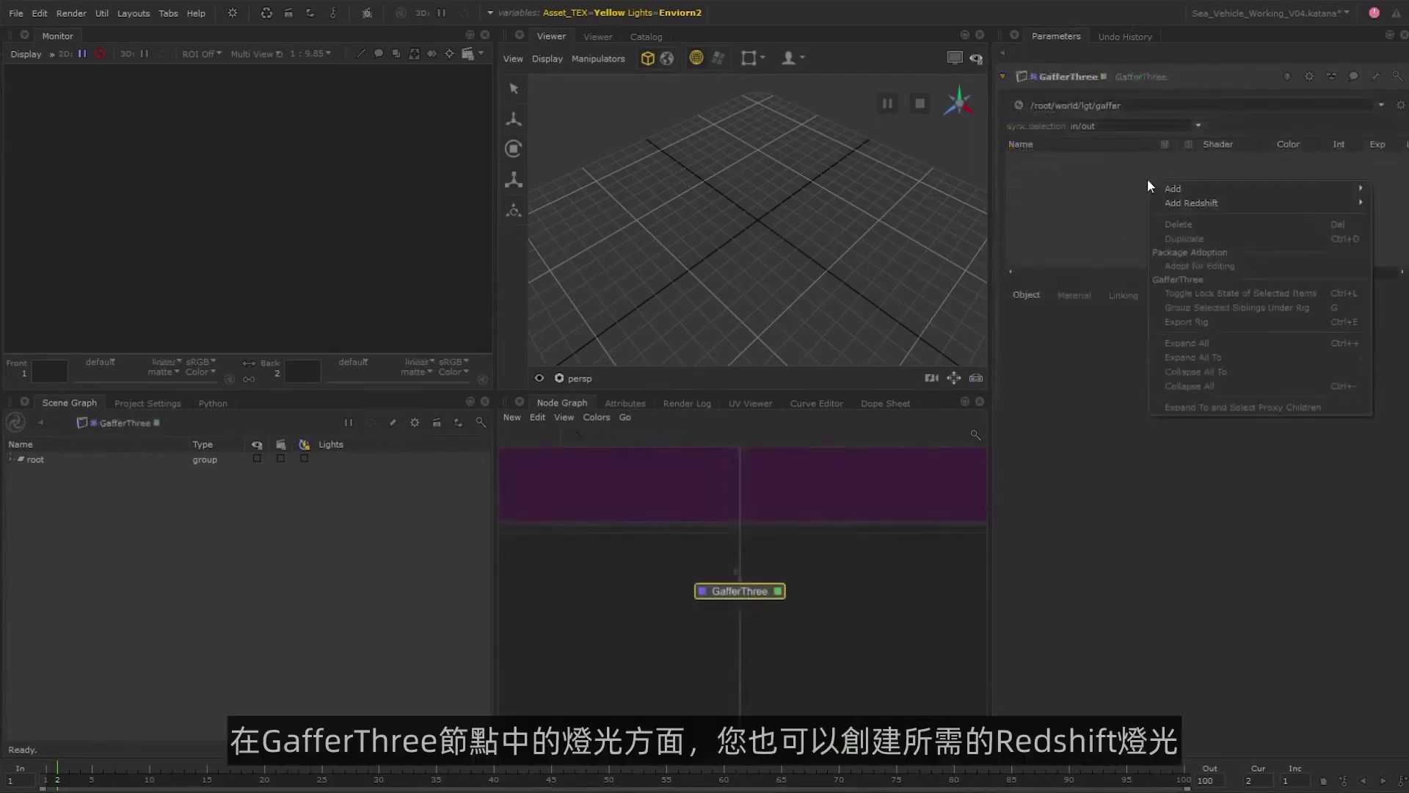
pyautogui.moveTo(1190, 203)
pyautogui.click(1395, 203)
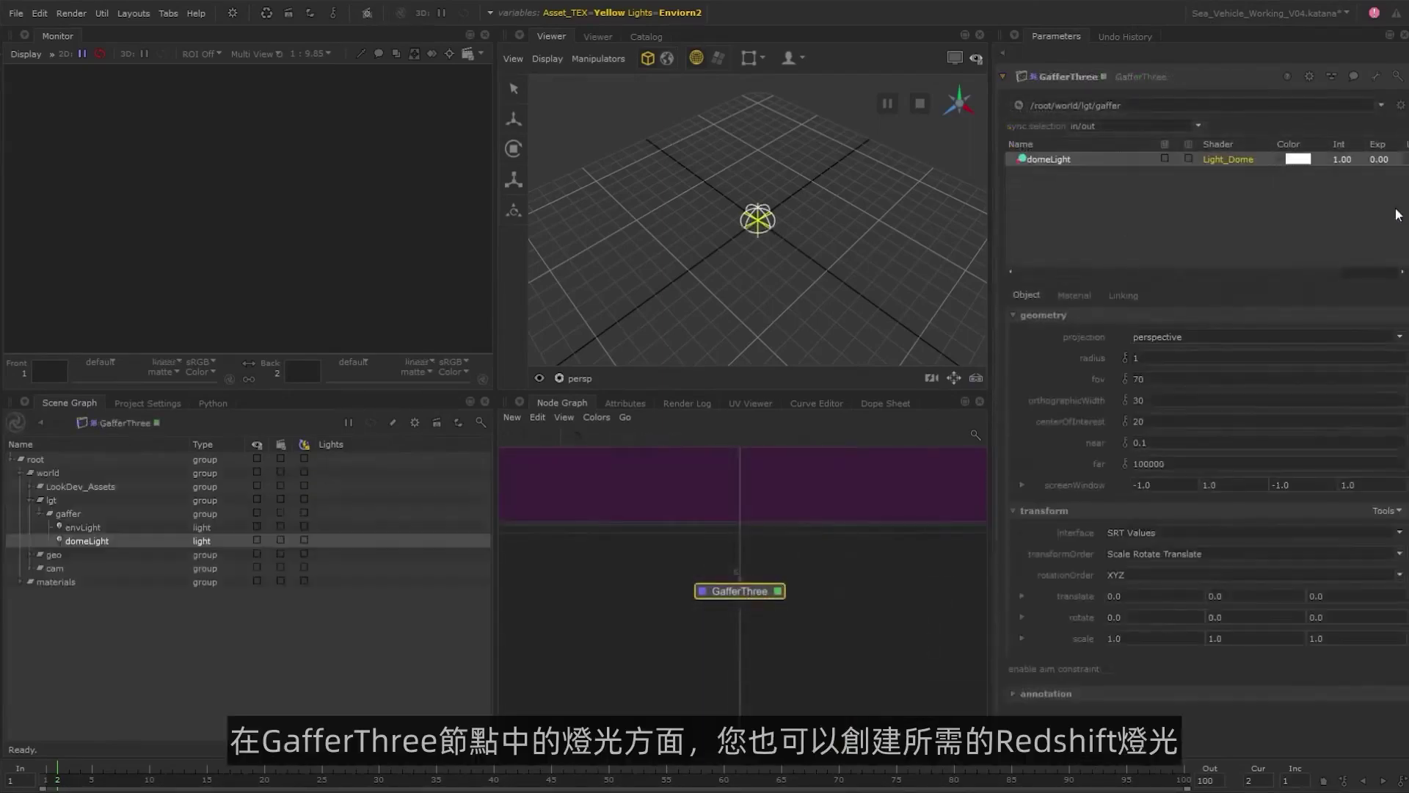
pyautogui.click(1077, 293)
pyautogui.click(1021, 390)
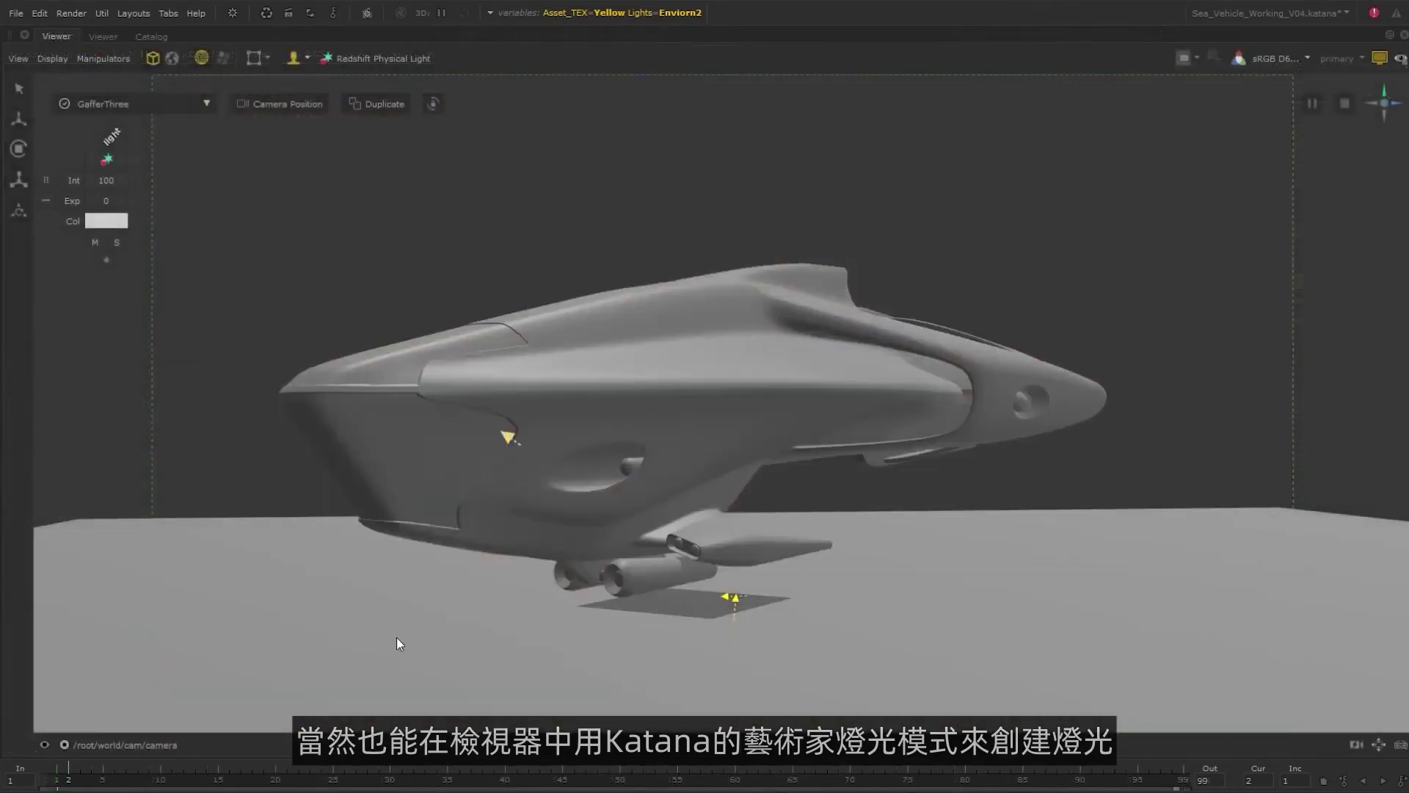
# Adjust the Redshift physical light's placement interactively on the vehicle in the viewer.
pyautogui.moveTo(397, 637)
pyautogui.mouseDown()
pyautogui.moveTo(439, 450)
pyautogui.moveTo(423, 396)
pyautogui.mouseUp()
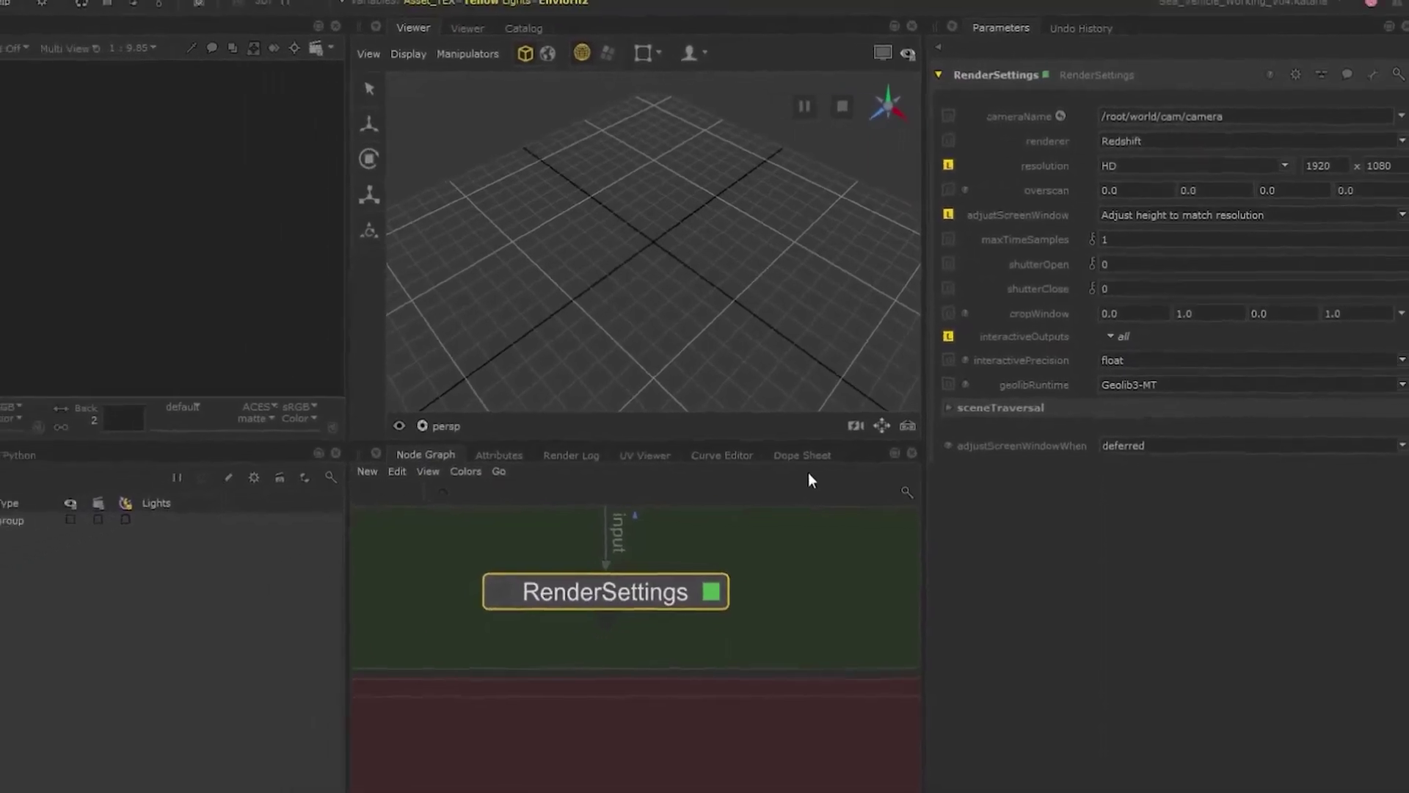
# Check the rendering options available for the RenderSettings node without starting a render.
pyautogui.rightClick(640, 594)
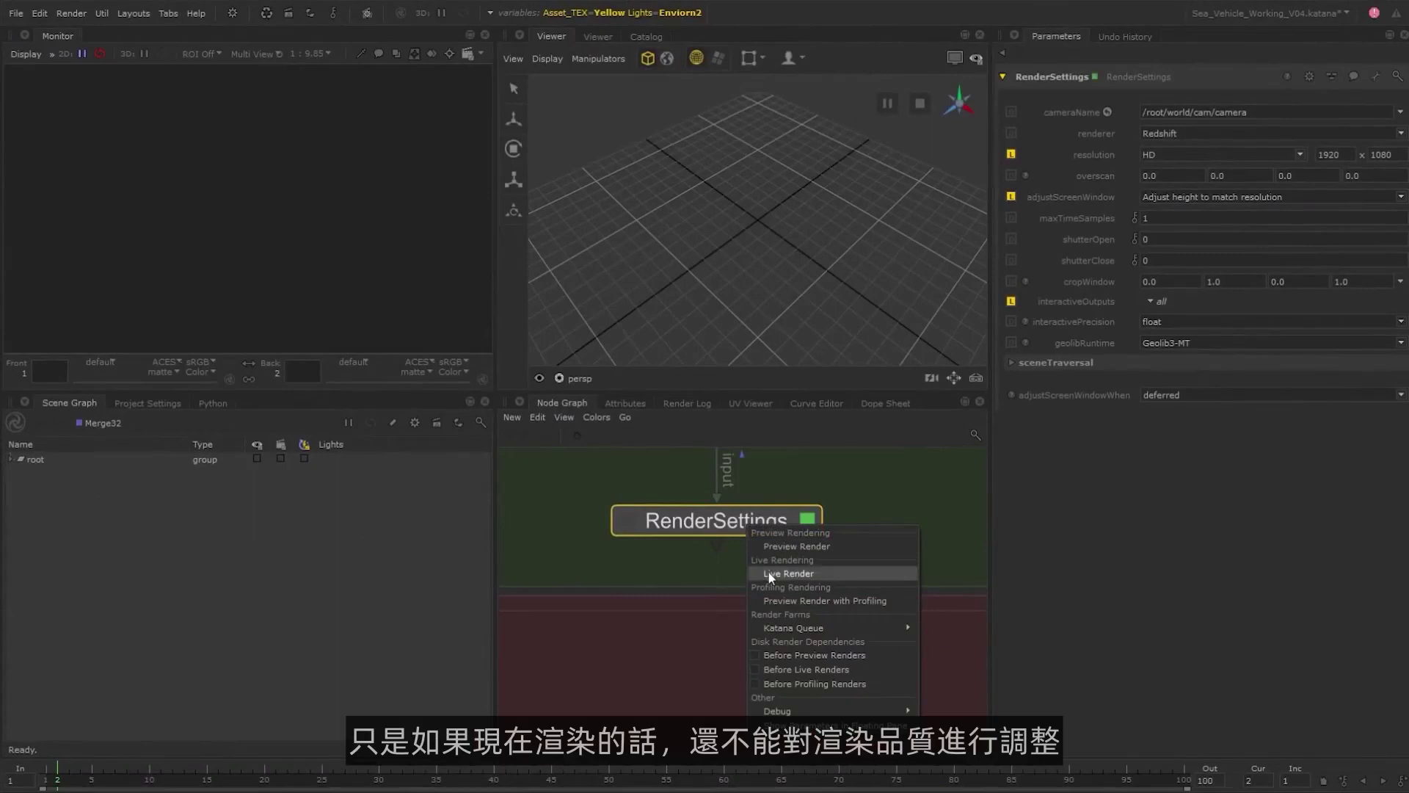
pyautogui.click(700, 526)
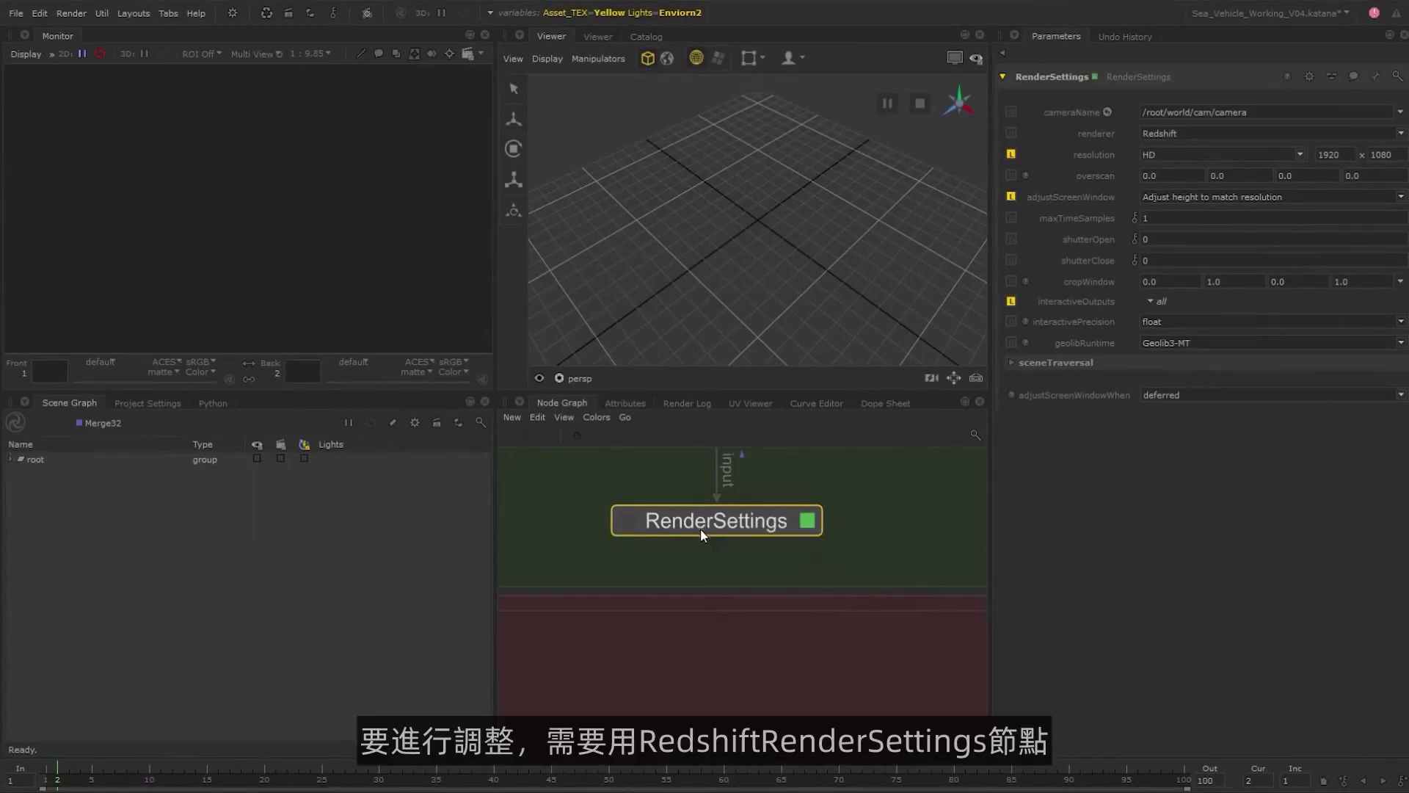
# Add a RedshiftRenderSettings node below RenderSettings and review its AOV processing and sampling parameters.
pyautogui.press('Tab')
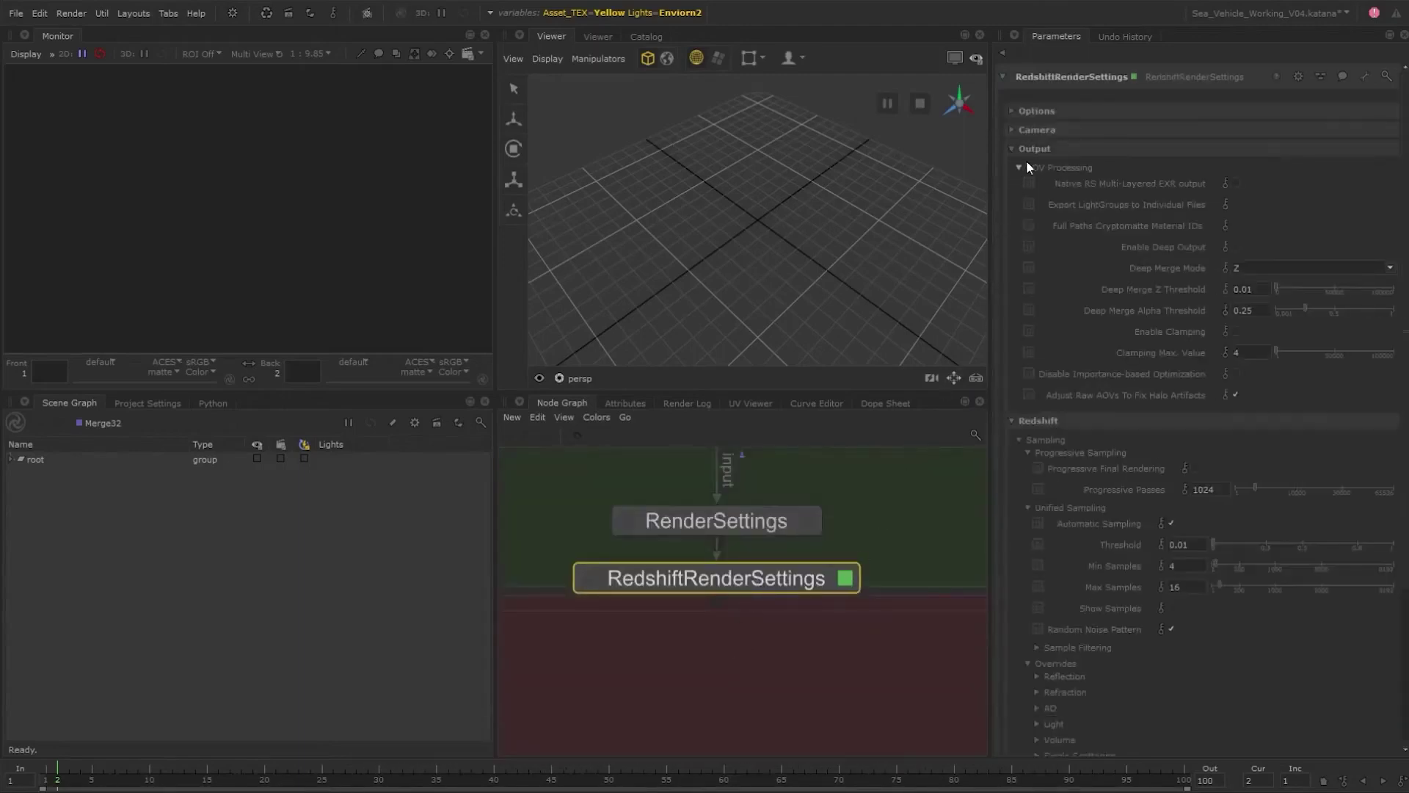
pyautogui.scroll(-2, 1143, 463)
pyautogui.scroll(-6, 1144, 481)
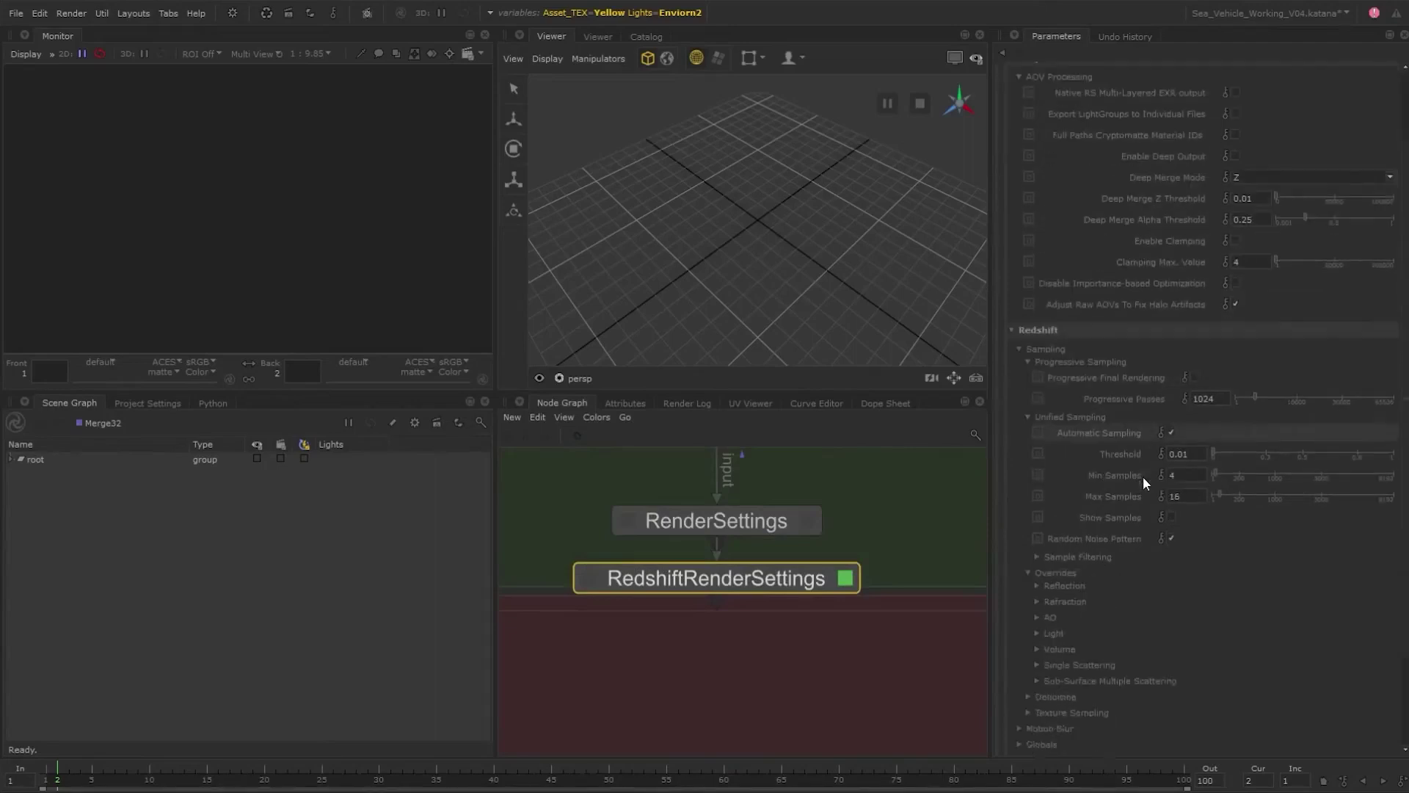
pyautogui.scroll(-1, 1143, 488)
# Insert a RedshiftLiveRenderSettings node above the RenderSettings node and show its parameters.
pyautogui.click(897, 486)
pyautogui.press('Tab')
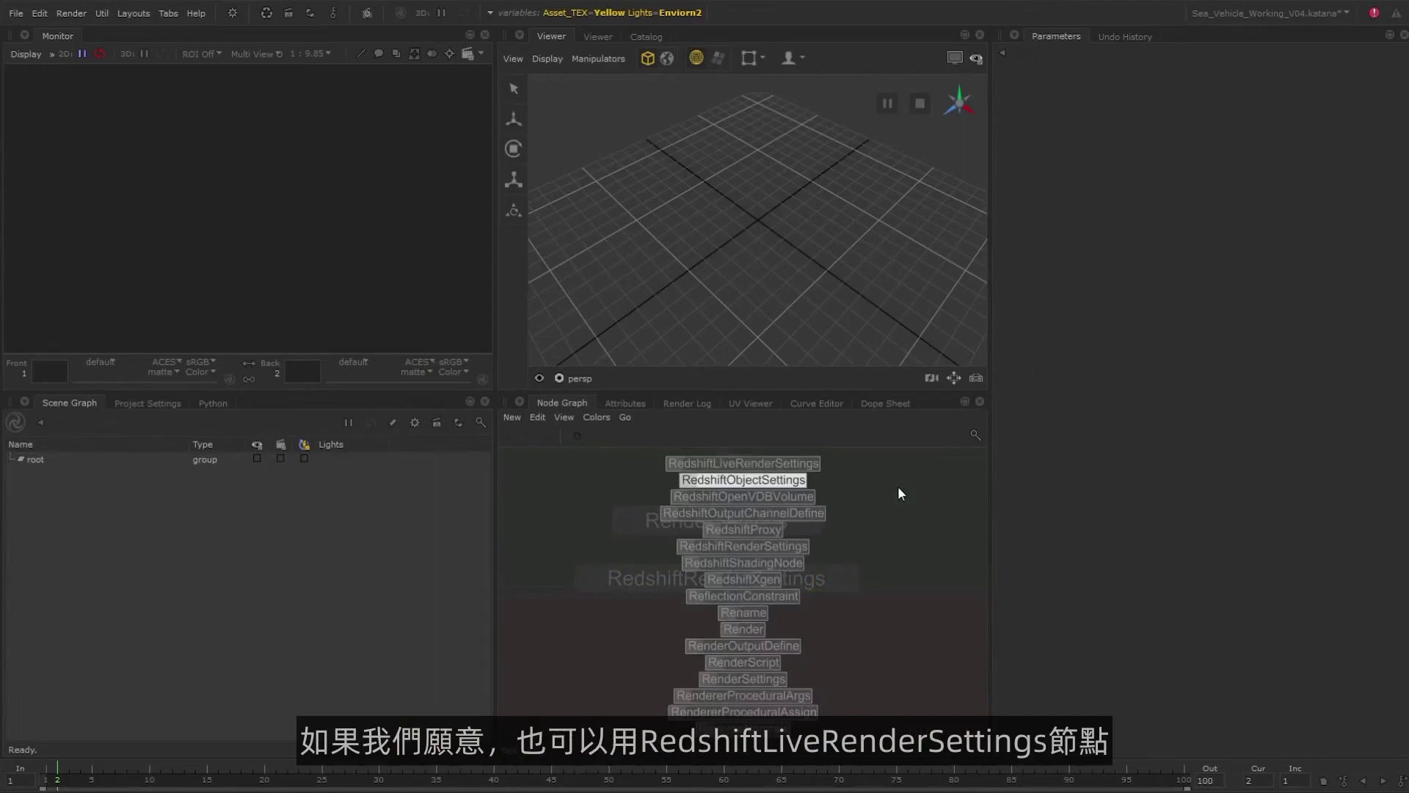
pyautogui.press('Up')
pyautogui.press('Return')
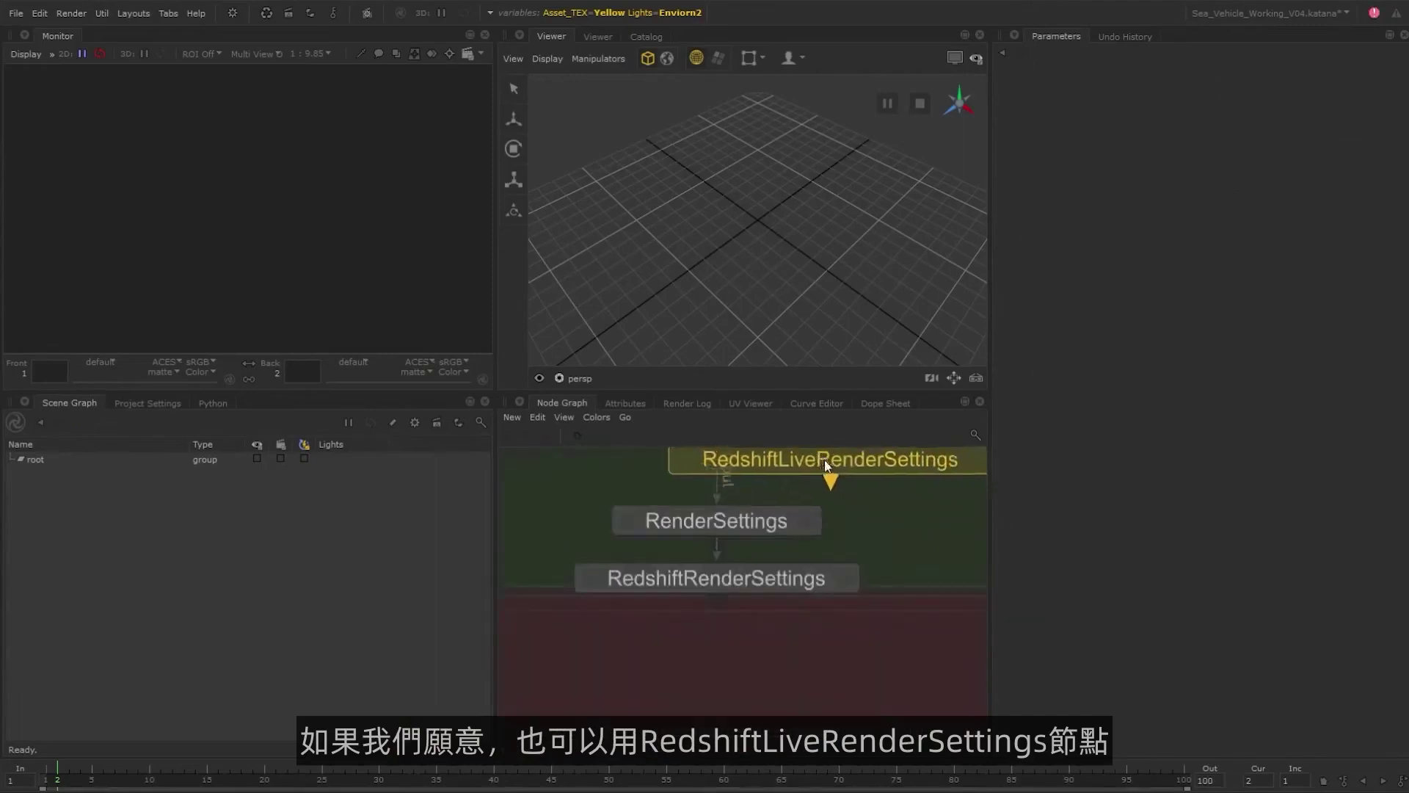
pyautogui.click(725, 478)
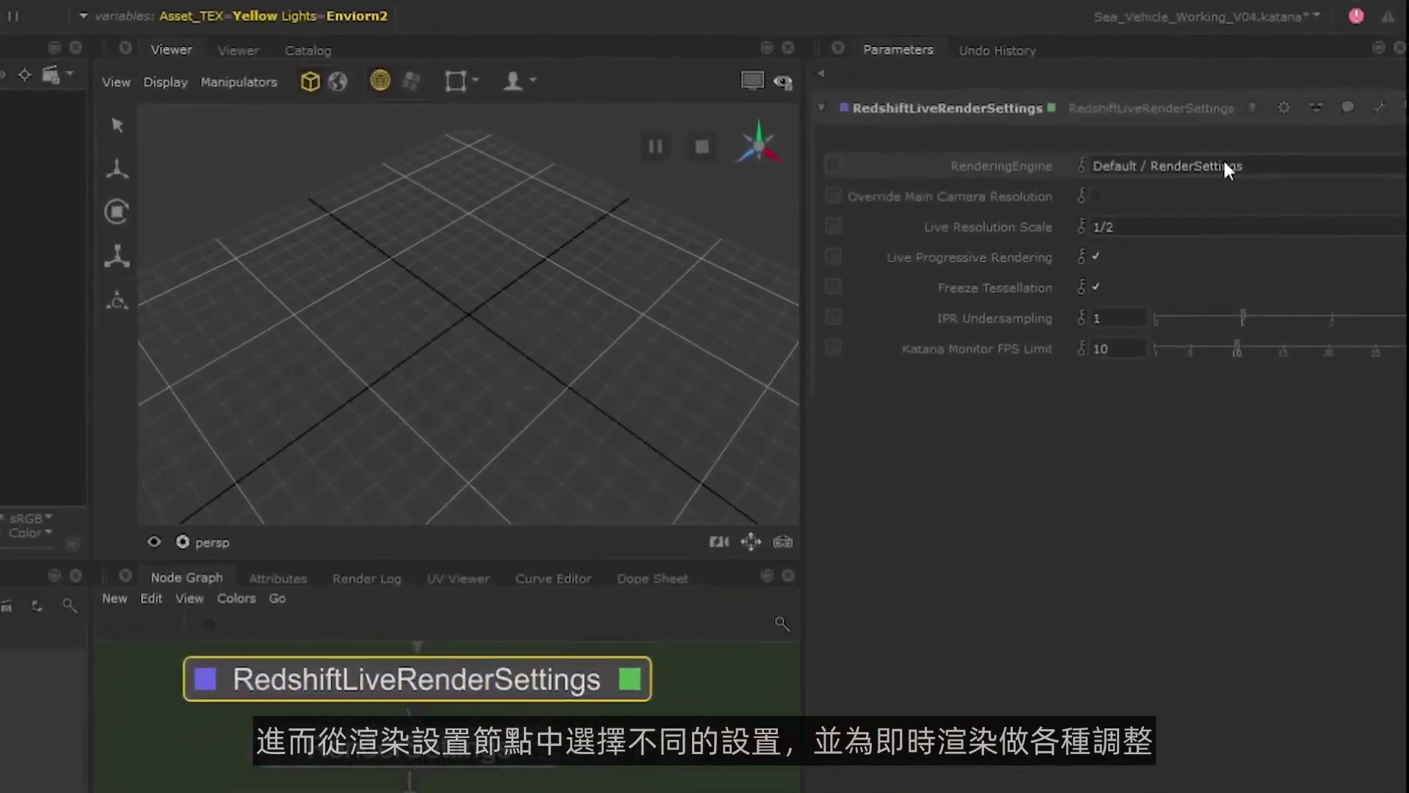
# Check the Live Resolution Scale choices of the RedshiftLiveRenderSettings node and keep 1/2.
pyautogui.click(1181, 228)
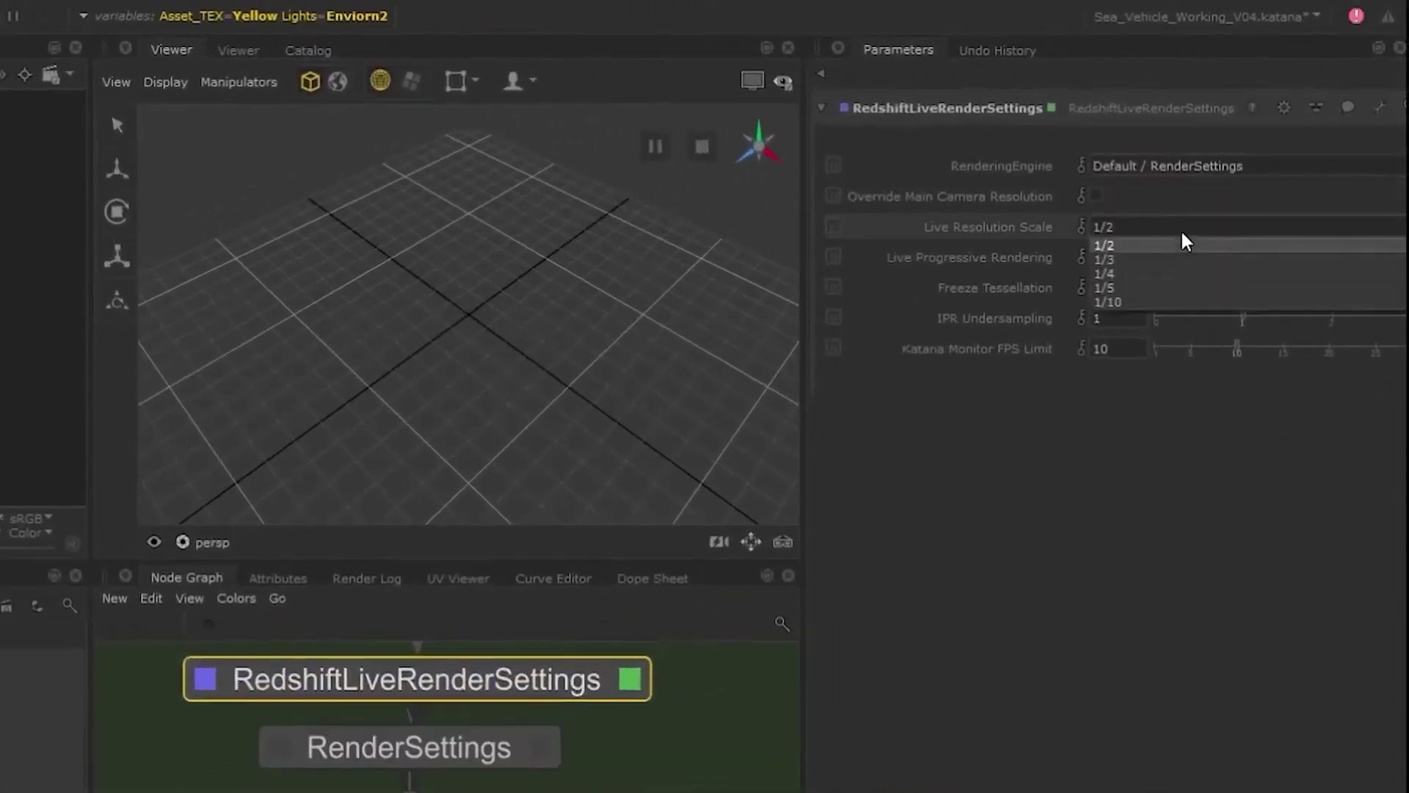
pyautogui.click(1178, 245)
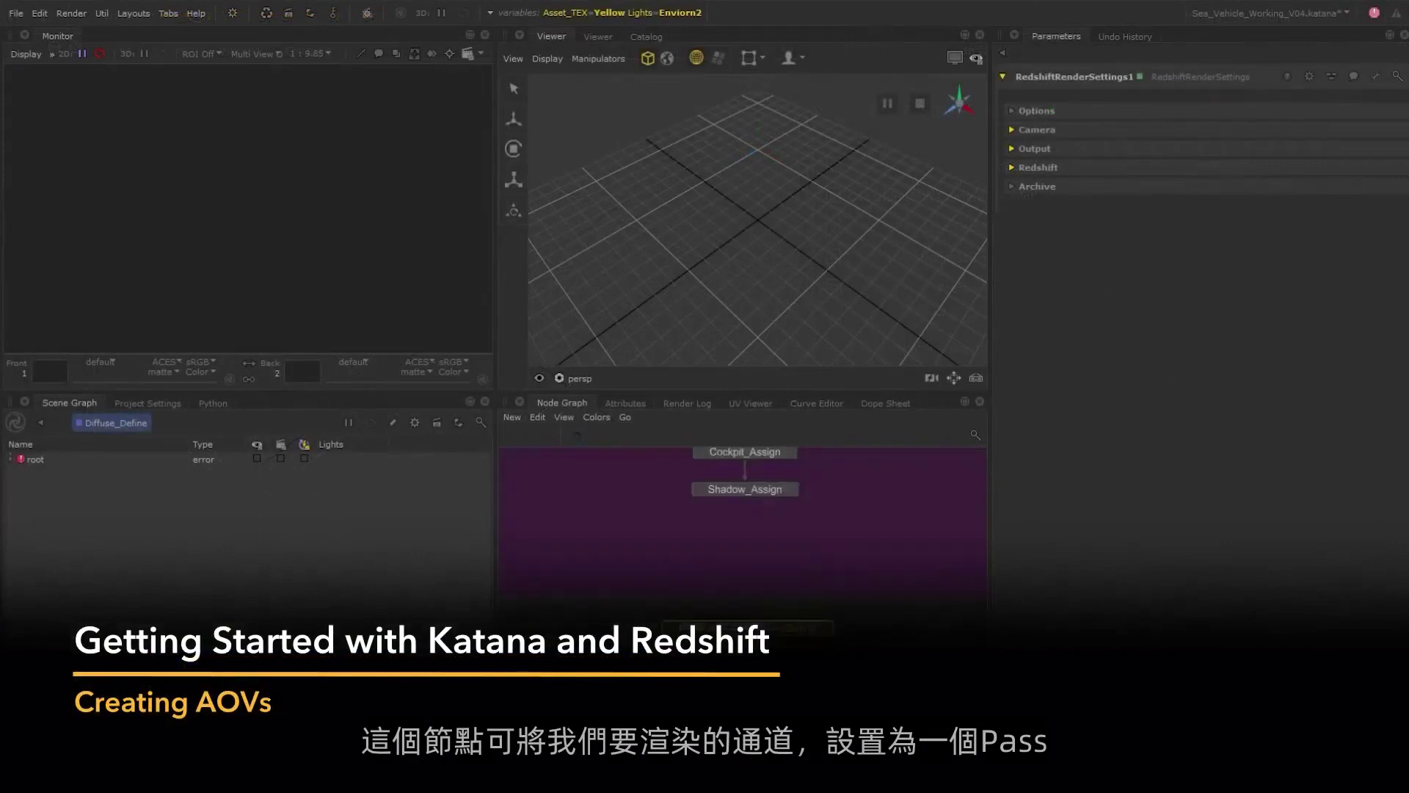
# Connect the RedshiftOutputChannelDefine node below Shadow_Assign and name its AOV Diffuse, keeping the Diffuse Lighting type.
pyautogui.moveTo(748, 620); pyautogui.dragTo(745, 497)
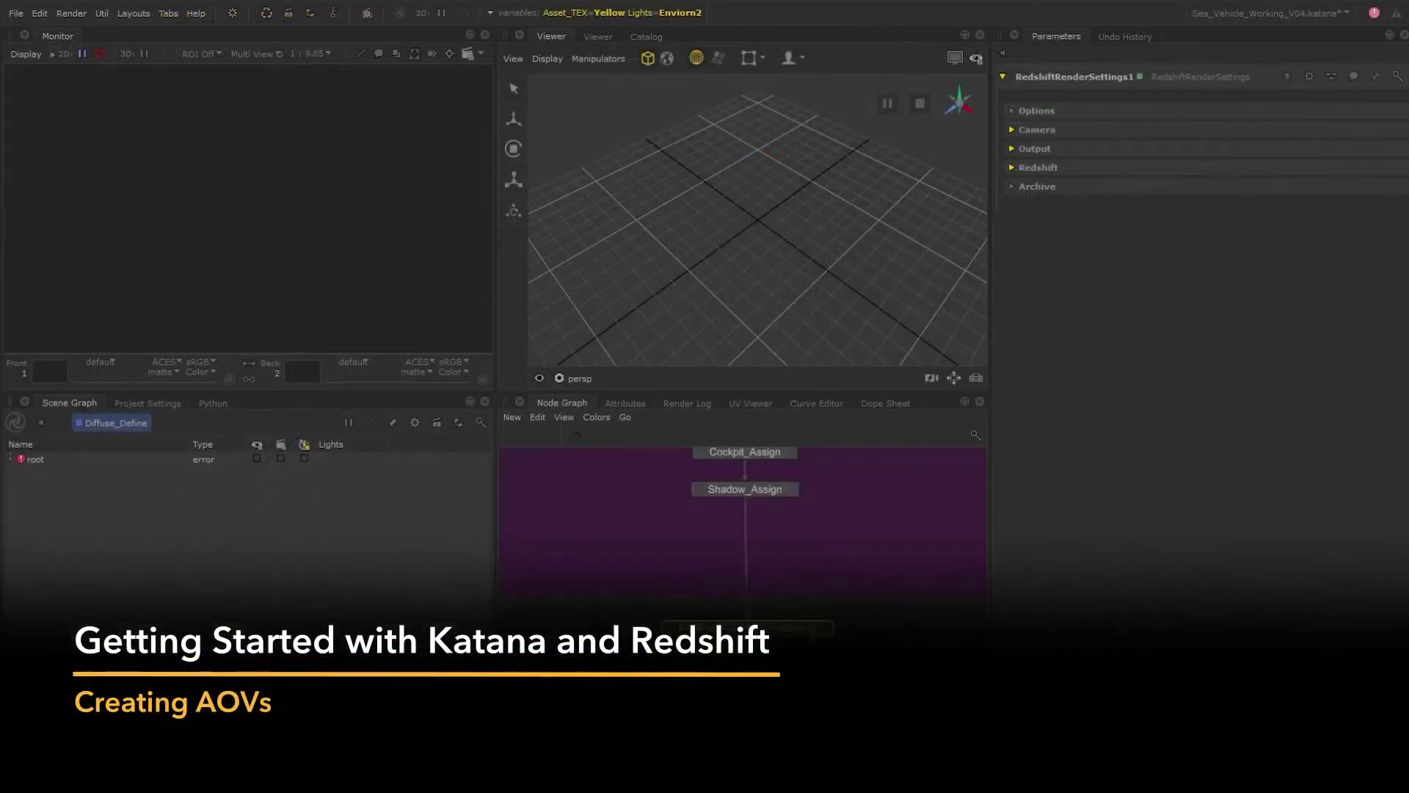
pyautogui.press('e')
pyautogui.click(889, 647)
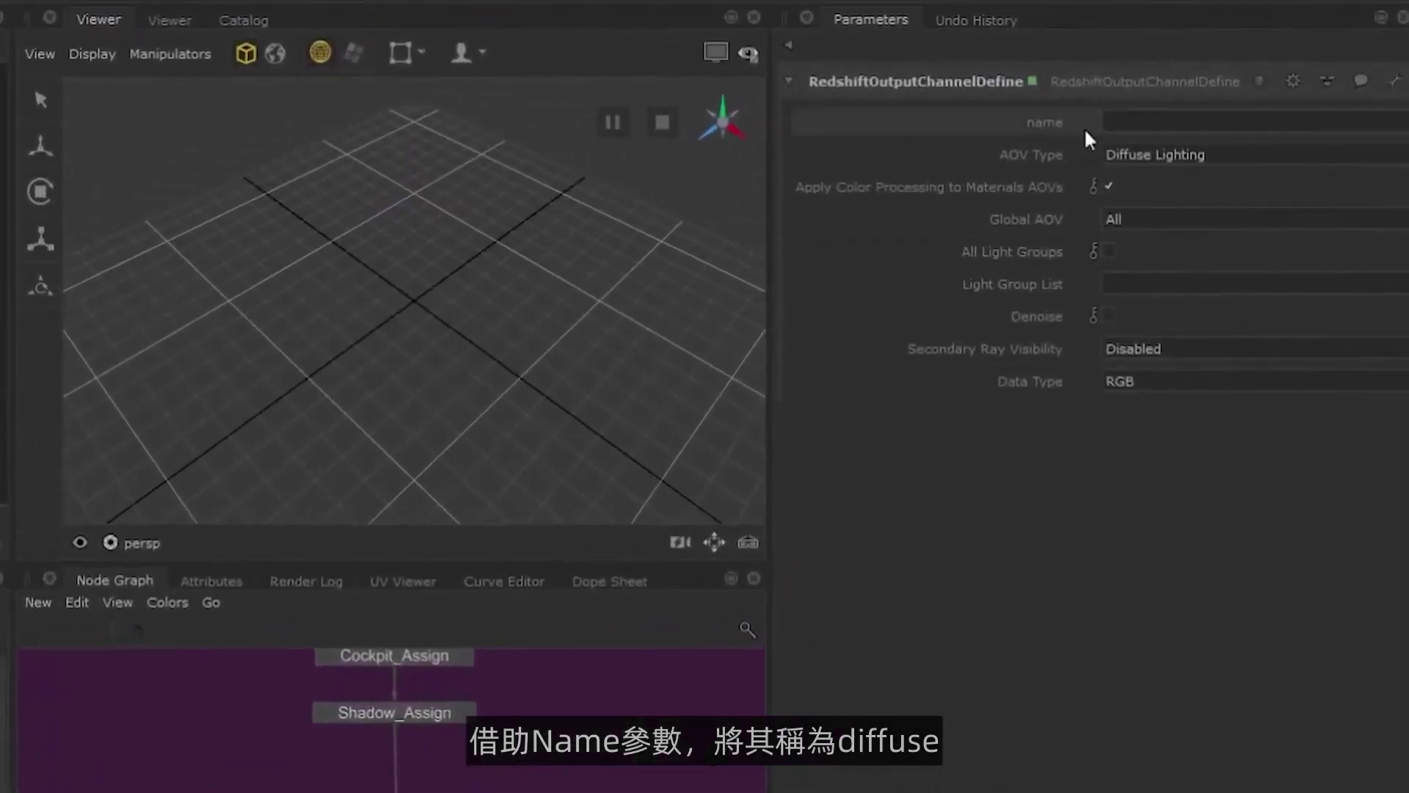
pyautogui.click(1149, 121)
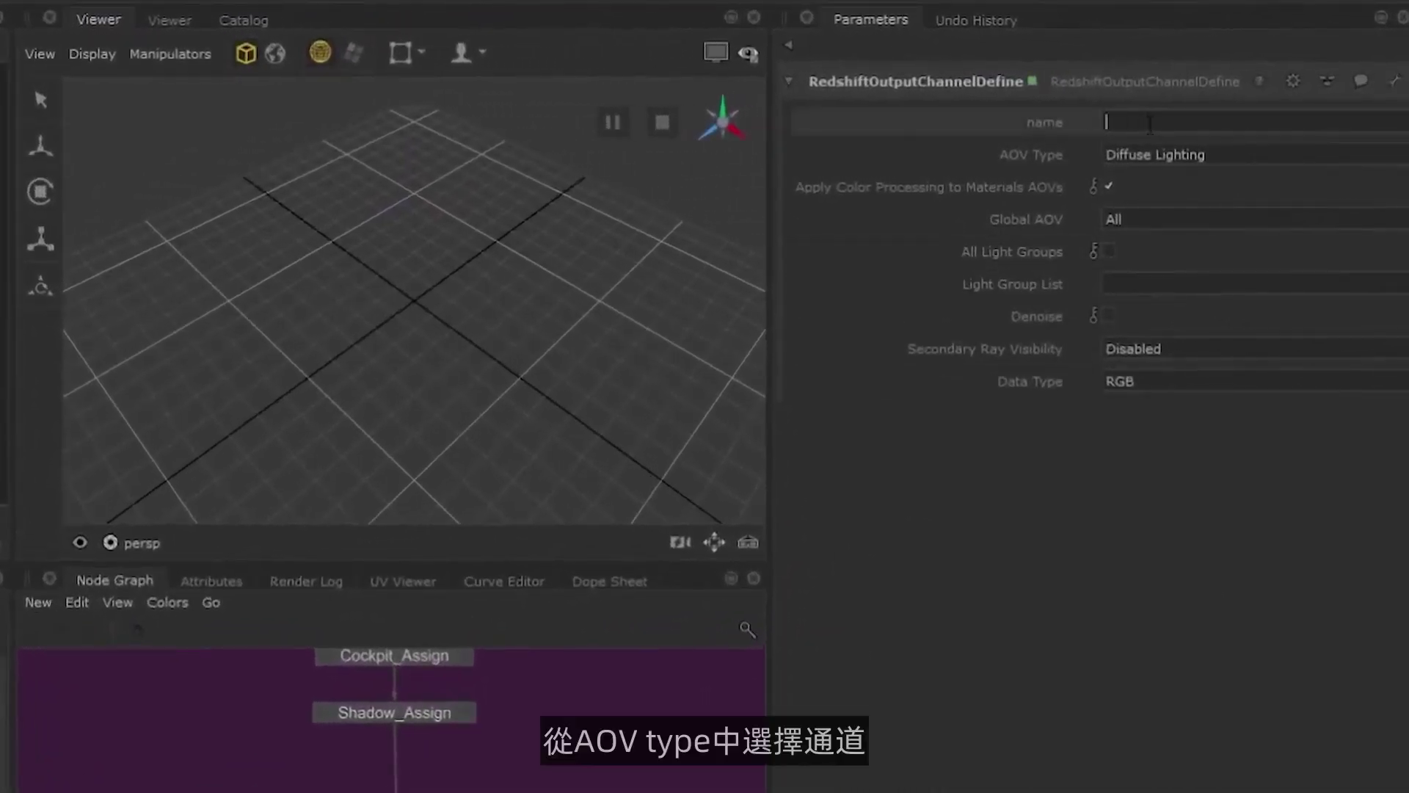
pyautogui.write('Diffuse')
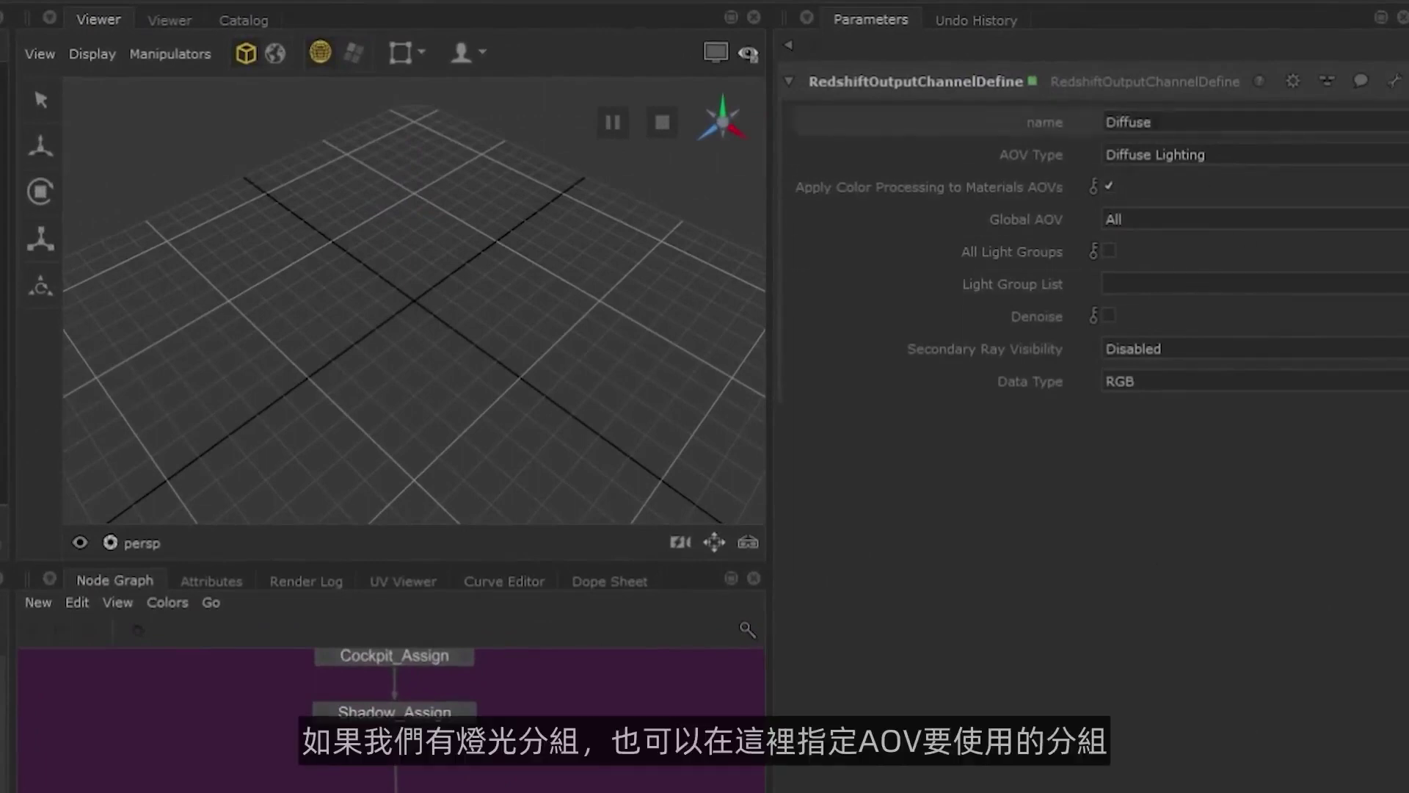
pyautogui.click(1163, 150)
pyautogui.click(1197, 249)
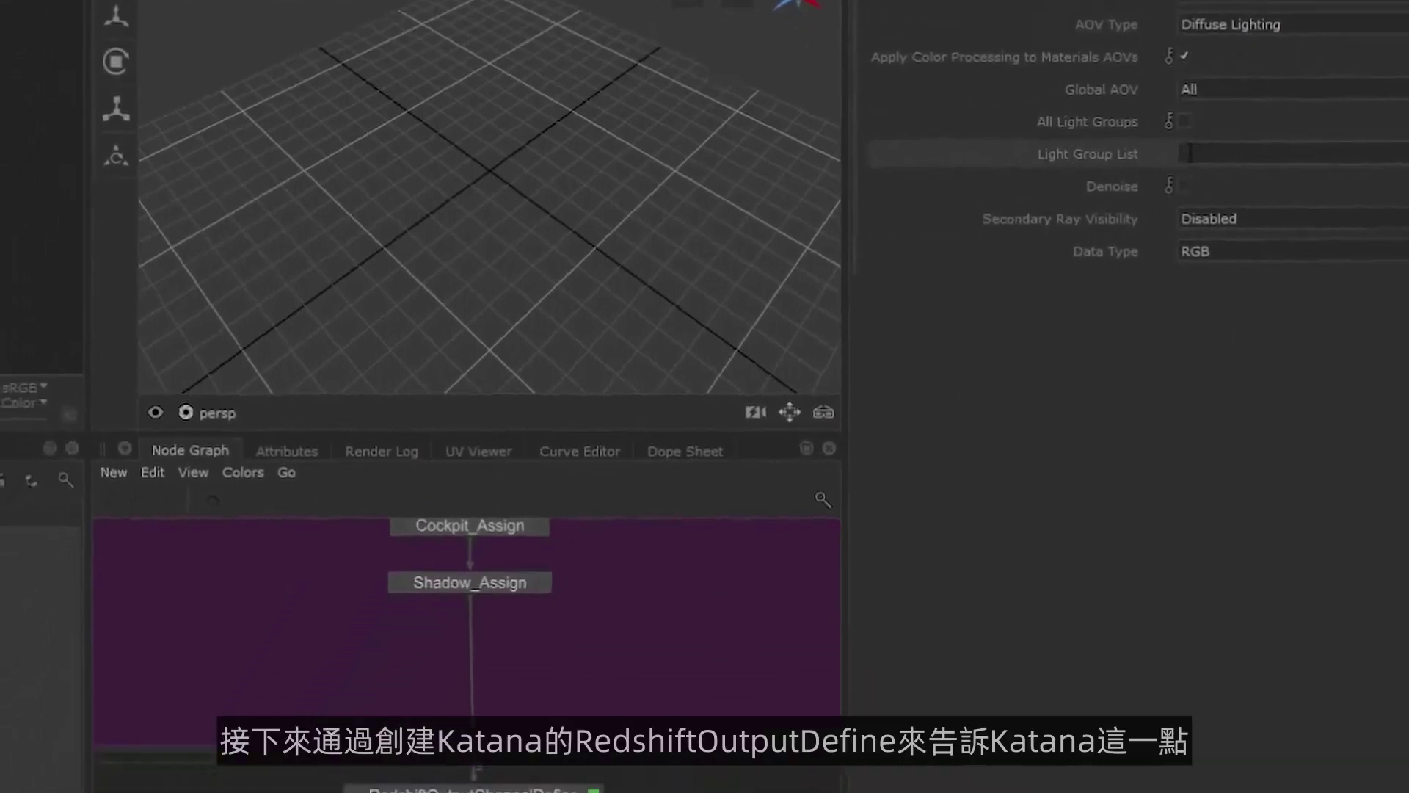
# Create a RenderOutputDefine node and place it below the RedshiftOutputChannelDefine node.
pyautogui.moveTo(743, 635); pyautogui.dragTo(706, 468, button='middle')
pyautogui.click(696, 464)
pyautogui.press('Tab')
pyautogui.write('renderoutput')
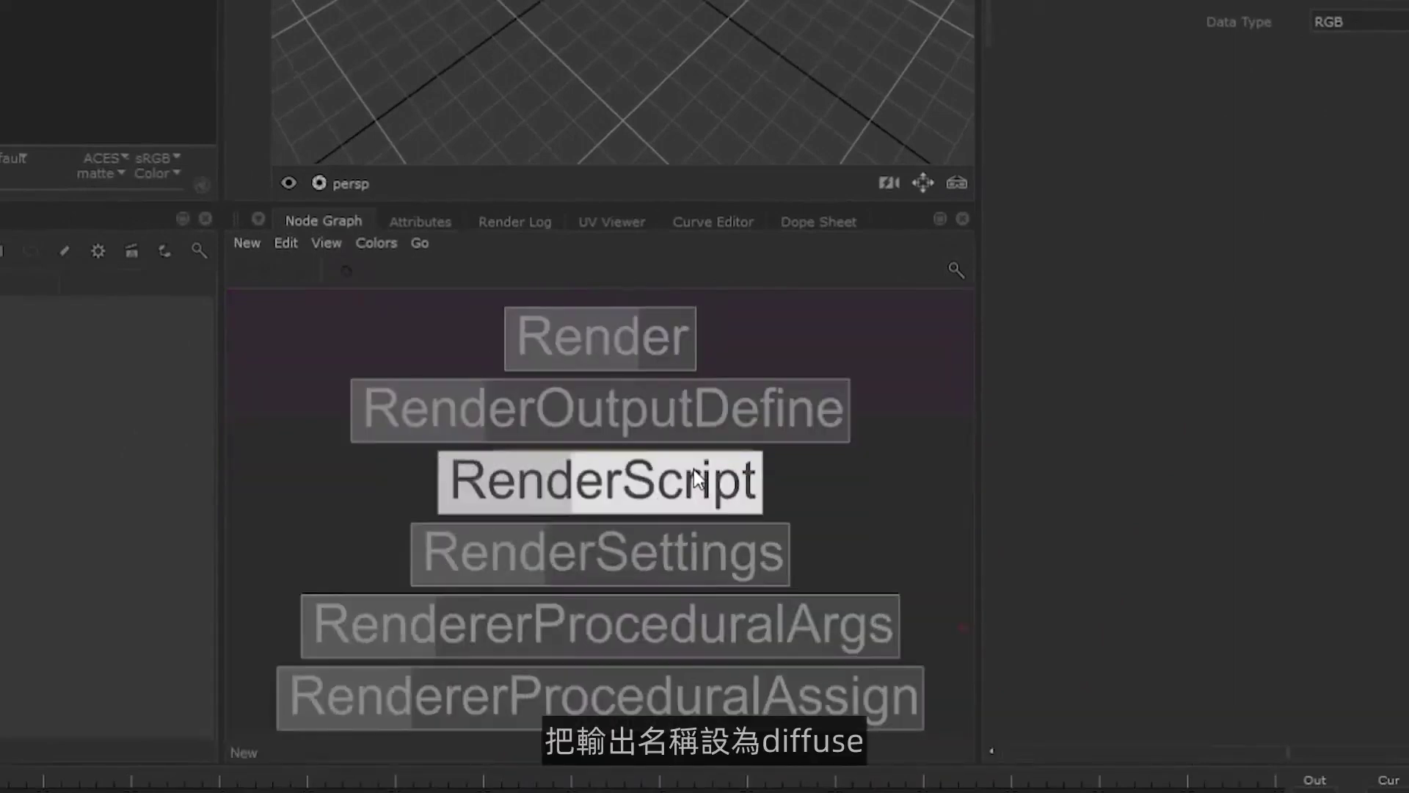
pyautogui.press('Return')
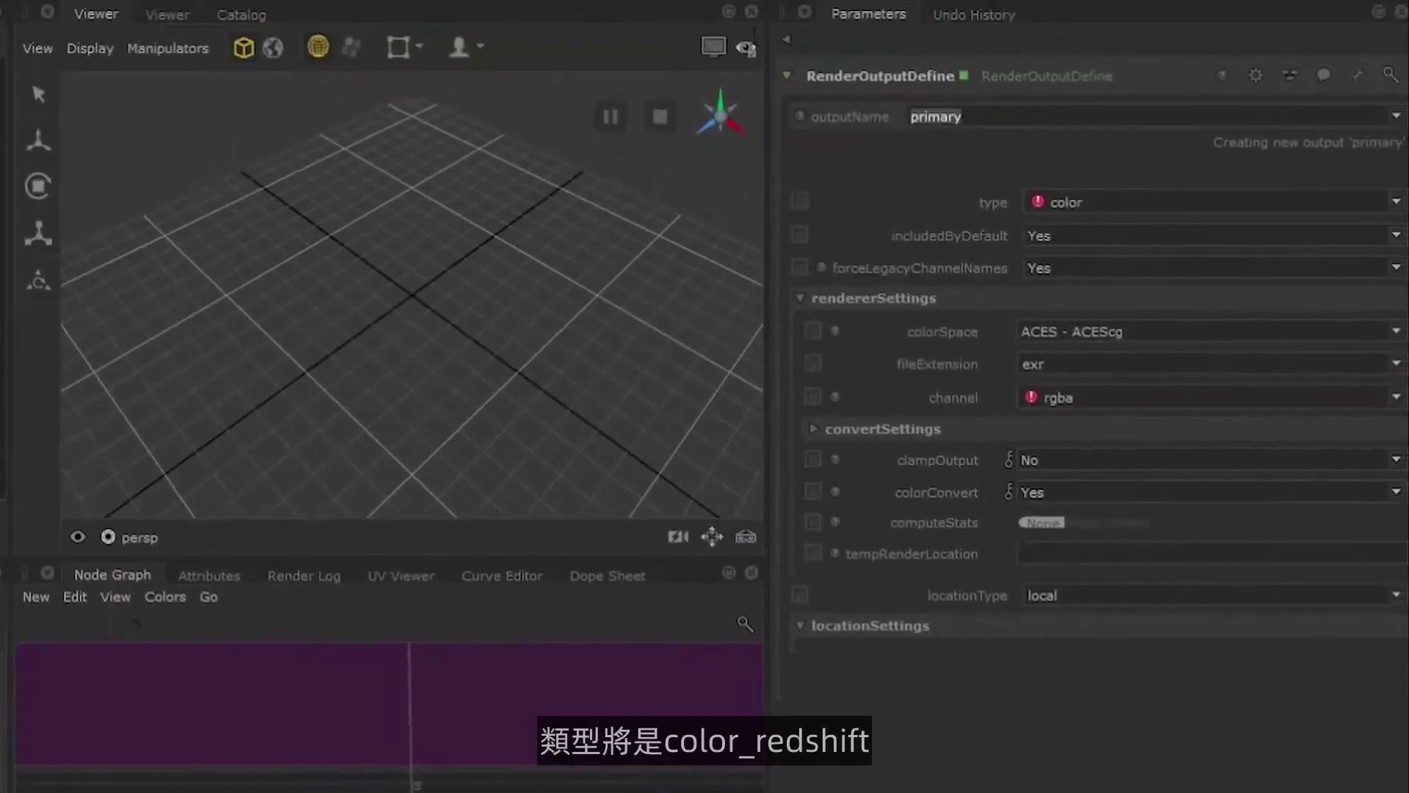
# Configure the RenderOutputDefine node with output name Diffuse, type color_redshift and channel Diffuse.
pyautogui.hotkey('ctrl', 'a')
pyautogui.write('Diffuse')
pyautogui.press('Return')
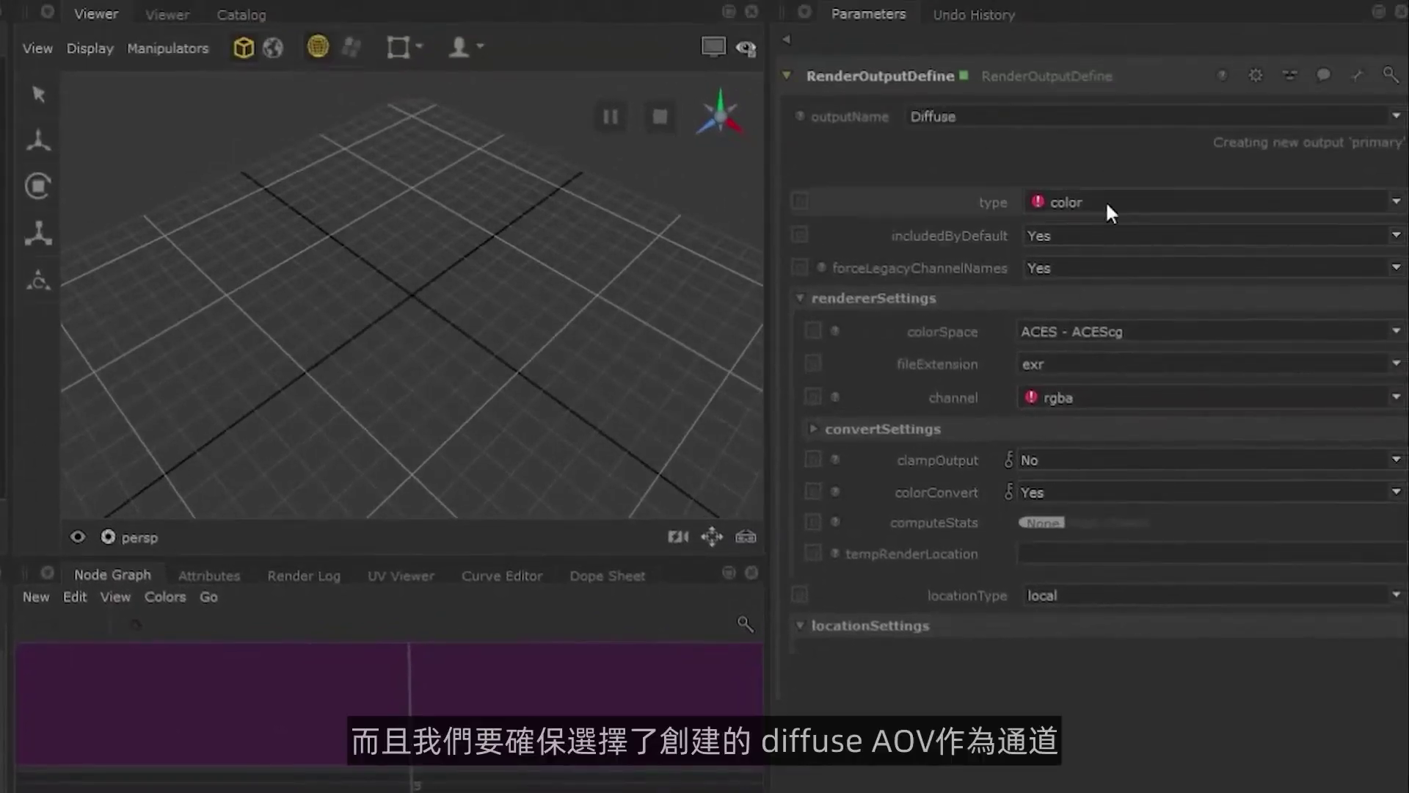
pyautogui.click(1106, 200)
pyautogui.click(1110, 220)
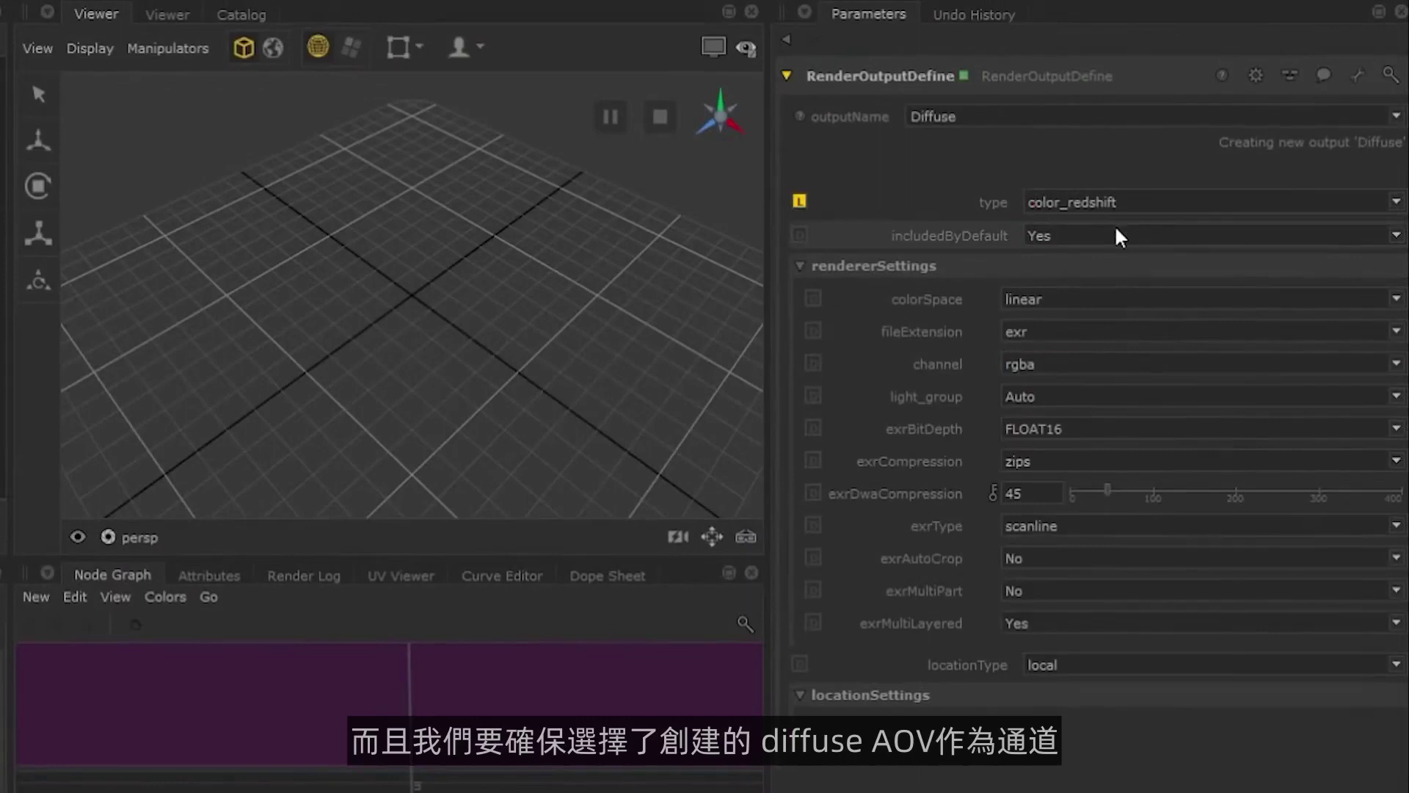
pyautogui.click(1085, 362)
pyautogui.click(1084, 395)
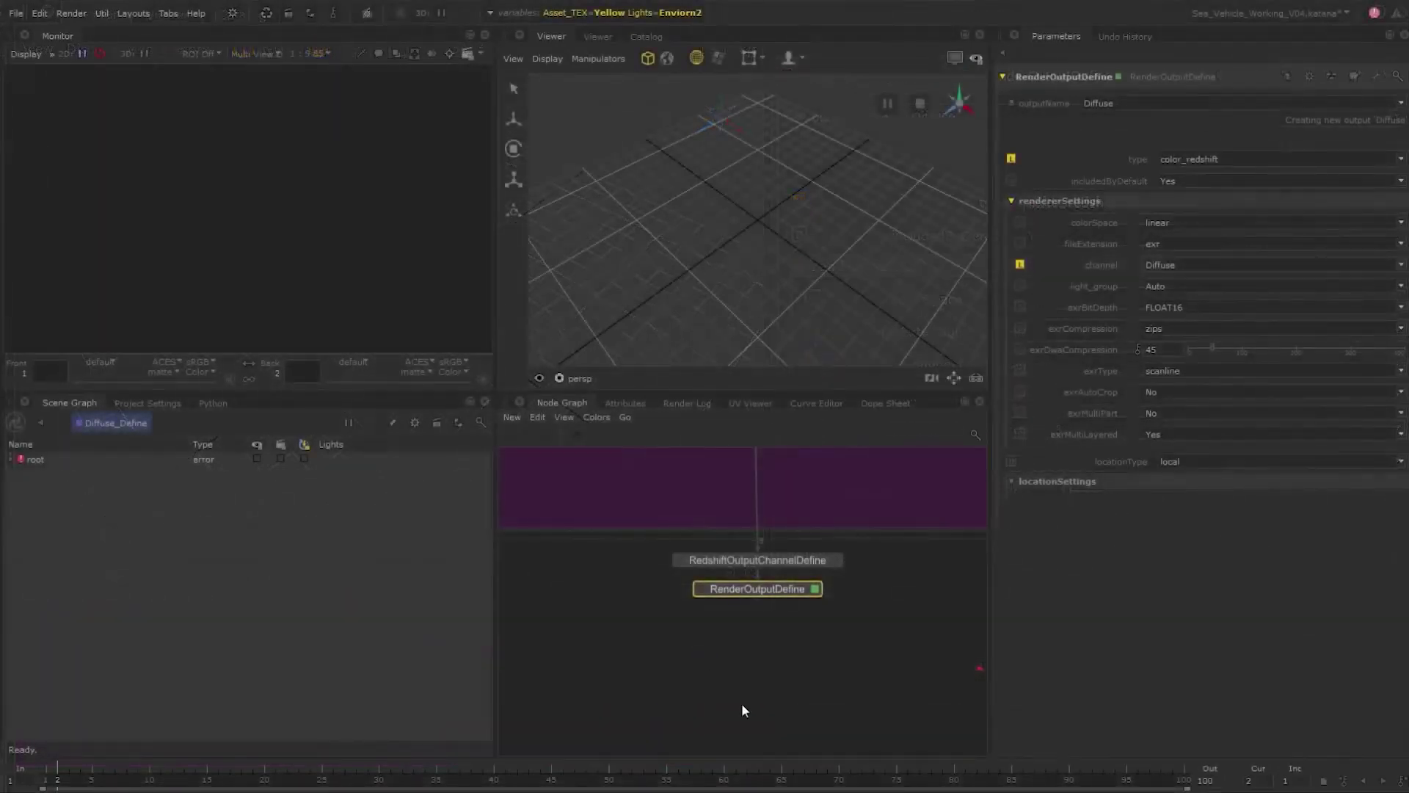
# Start a preview render from the RedshiftRenderSettings1 node.
pyautogui.moveTo(794, 639); pyautogui.dragTo(804, 520, button='middle')
pyautogui.moveTo(789, 706); pyautogui.dragTo(787, 548)
pyautogui.scroll(5, 782, 552)
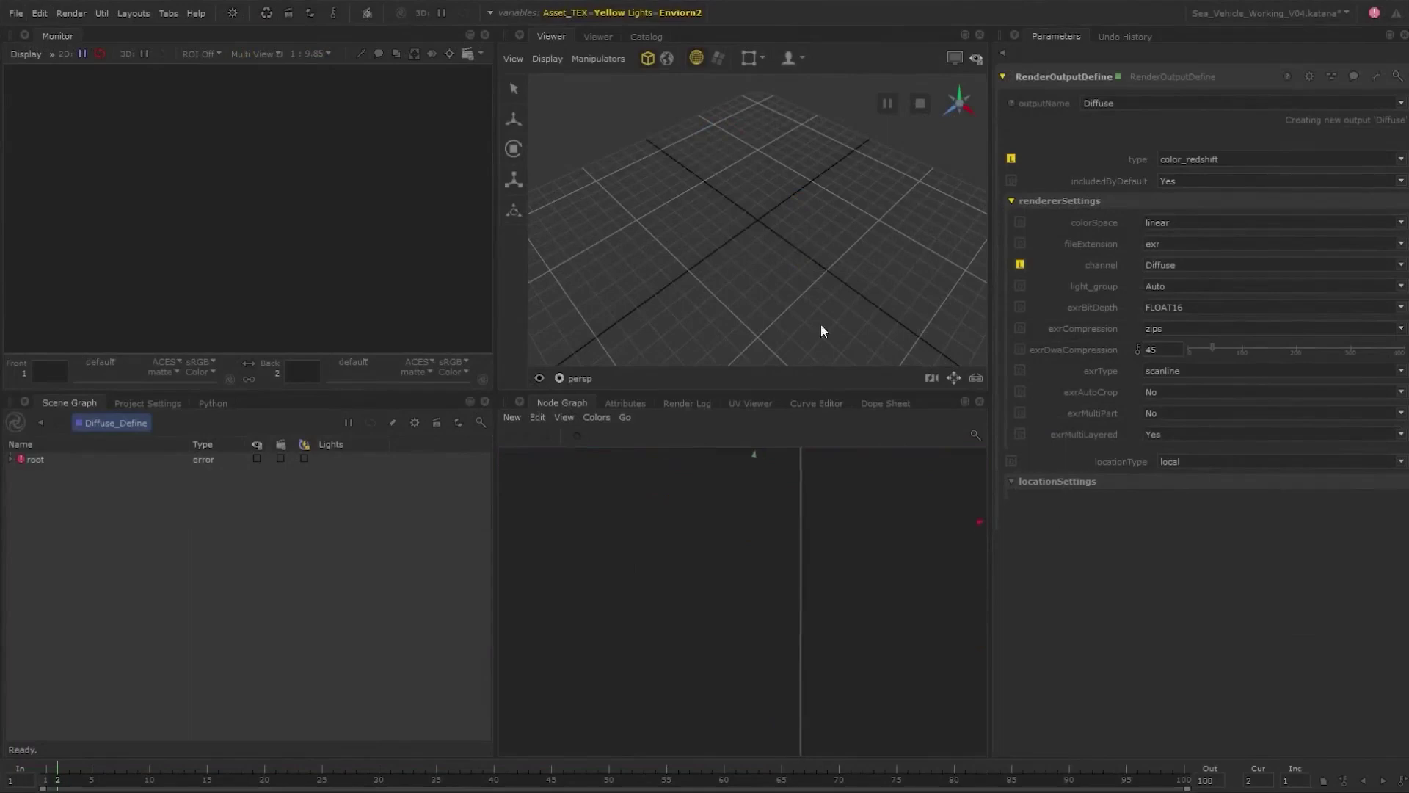
pyautogui.scroll(-5, 819, 684)
pyautogui.scroll(5, 819, 685)
pyautogui.rightClick(839, 502)
pyautogui.click(926, 518)
# Compare the Diffuse and primary outputs of the vehicle render in the Monitor, ending on Diffuse.
pyautogui.click(126, 360)
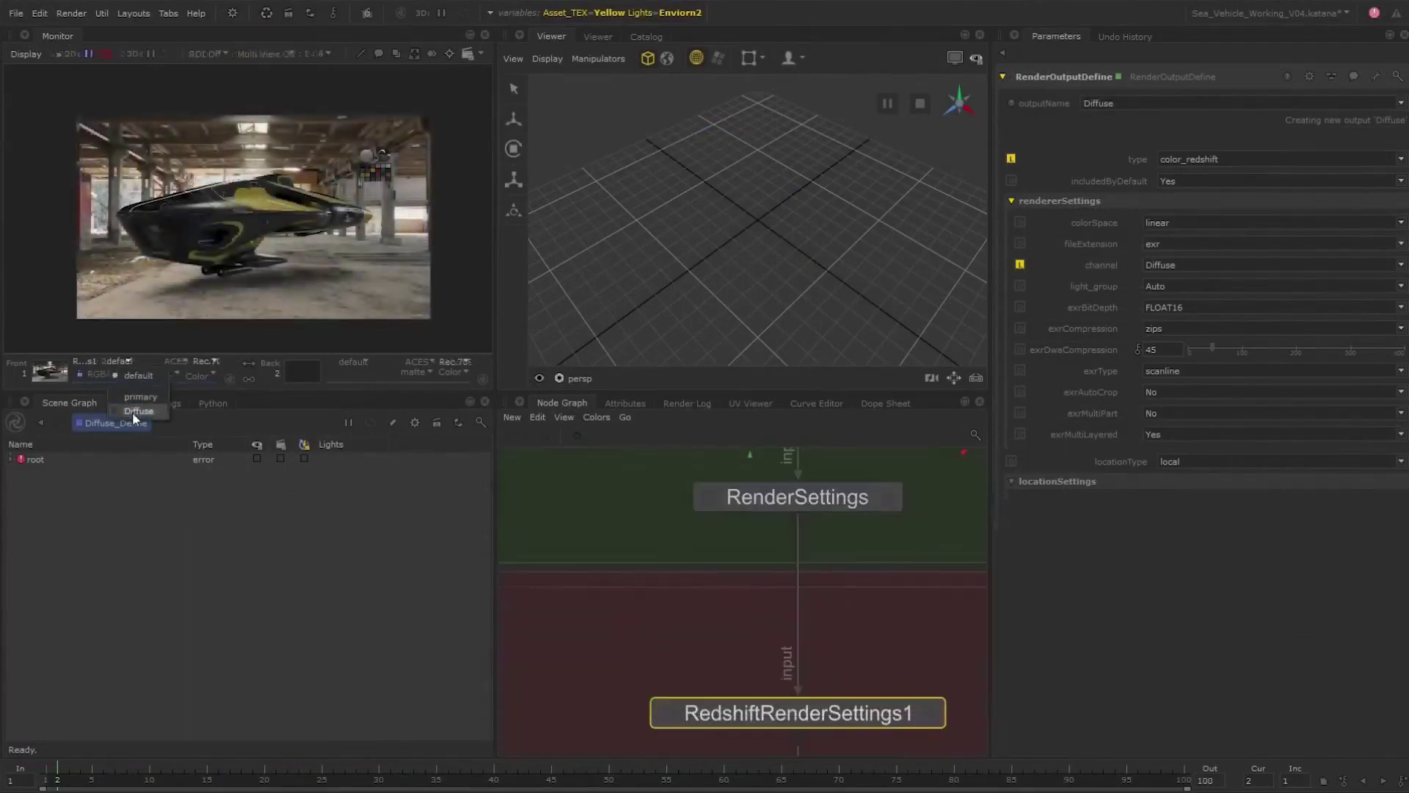
pyautogui.click(138, 410)
pyautogui.scroll(3, 213, 218)
pyautogui.click(129, 360)
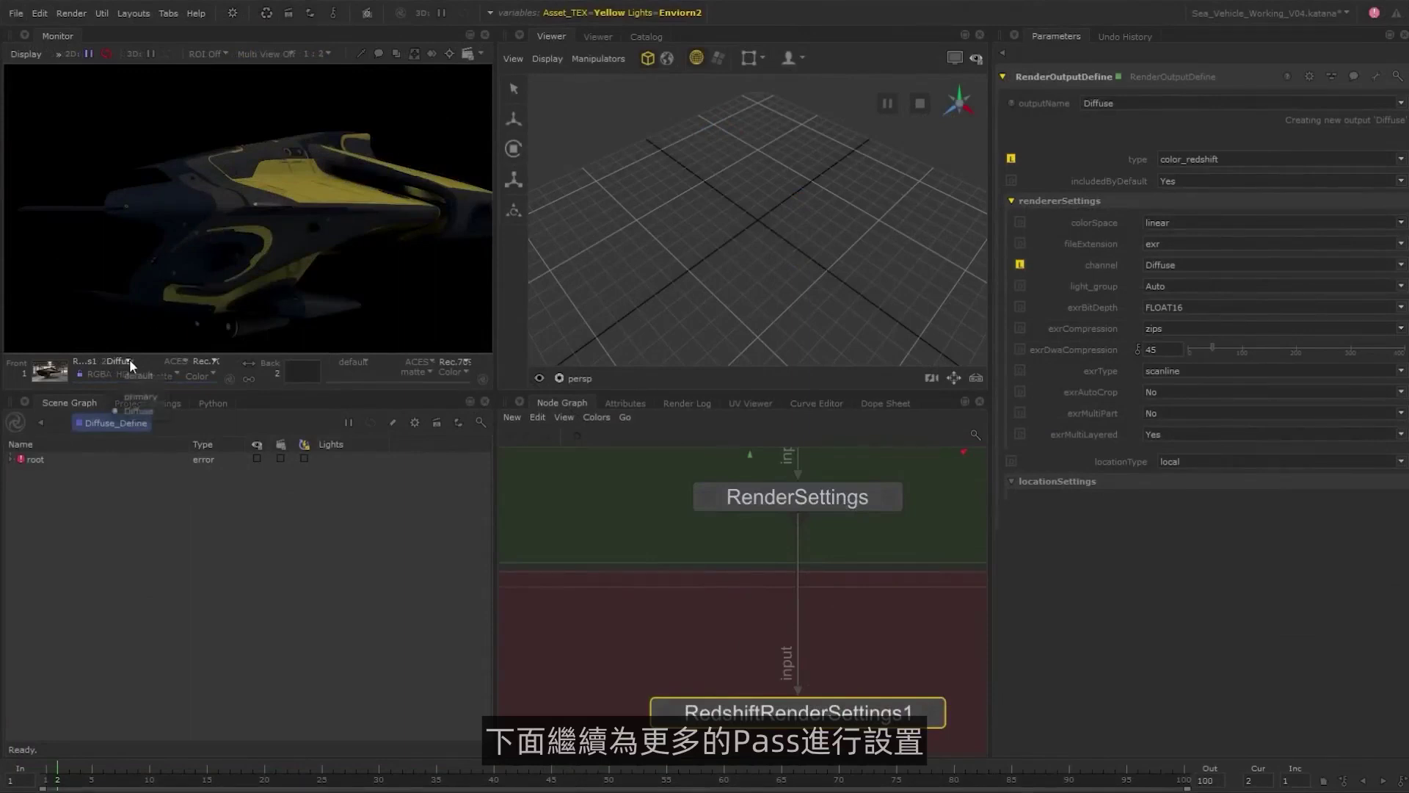
pyautogui.click(134, 391)
pyautogui.click(129, 360)
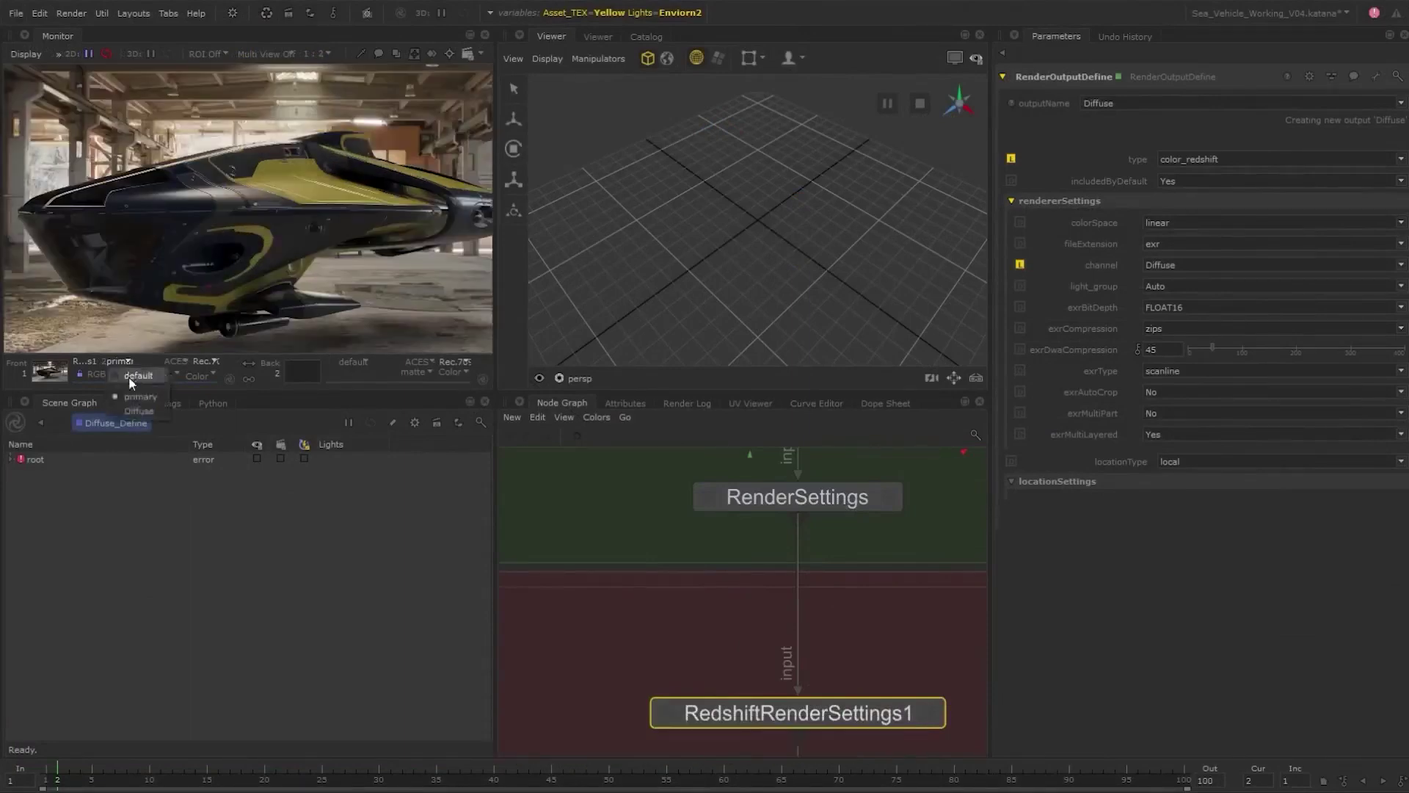
pyautogui.click(132, 411)
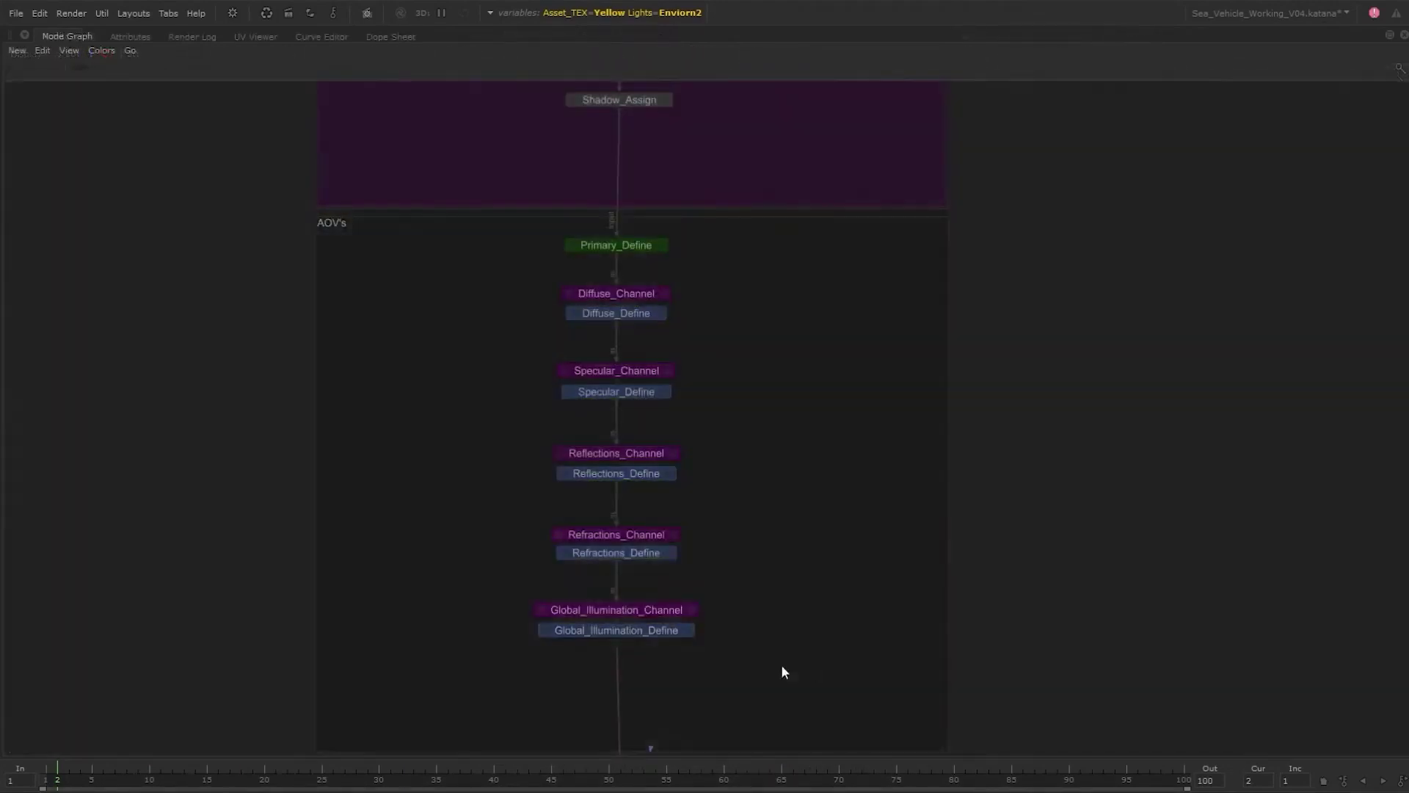
# Group all the channel and define nodes in the AOV's backdrop and convert the group to a LiveGroup.
pyautogui.moveTo(822, 666); pyautogui.dragTo(475, 243)
pyautogui.hotkey('ctrl', 'g')
pyautogui.rightClick(625, 441)
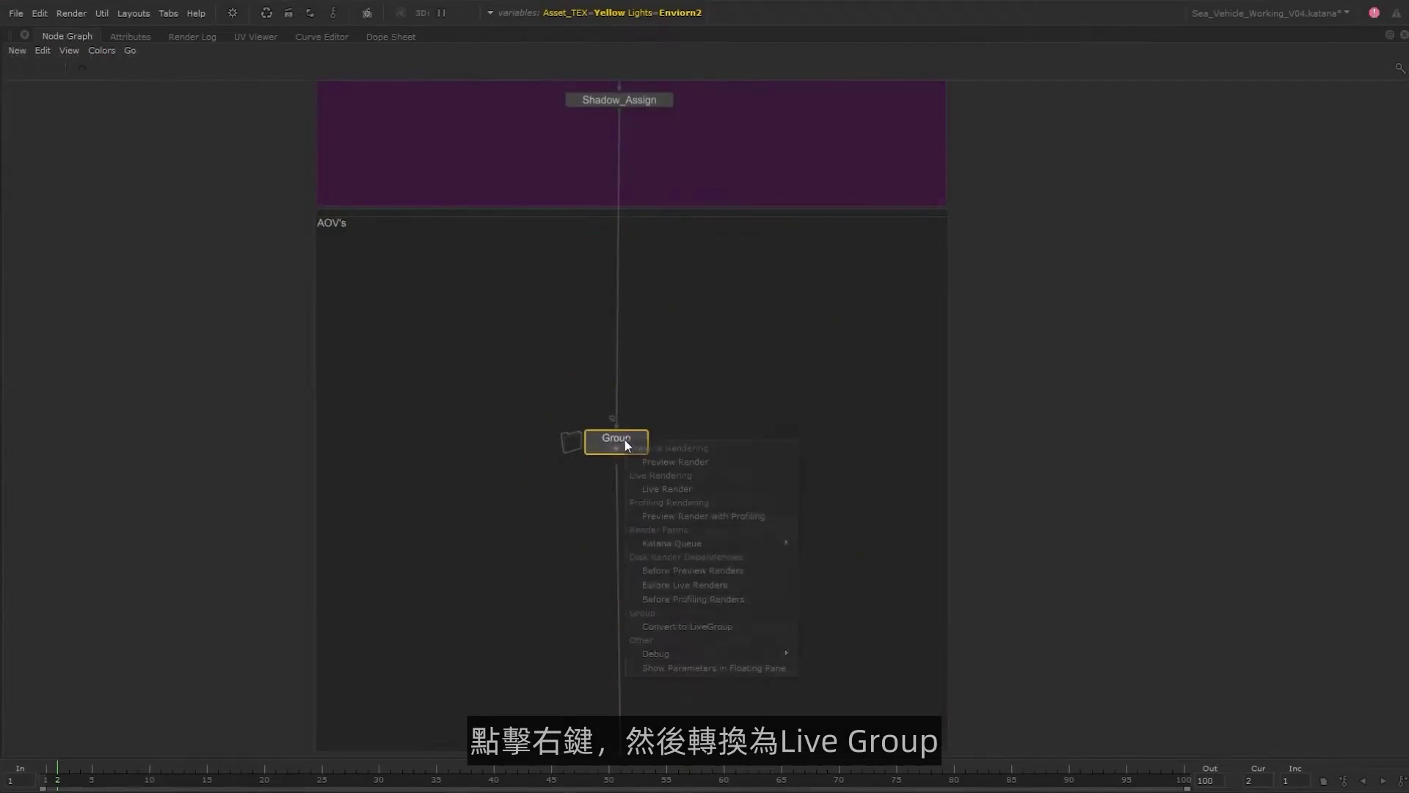
pyautogui.click(707, 626)
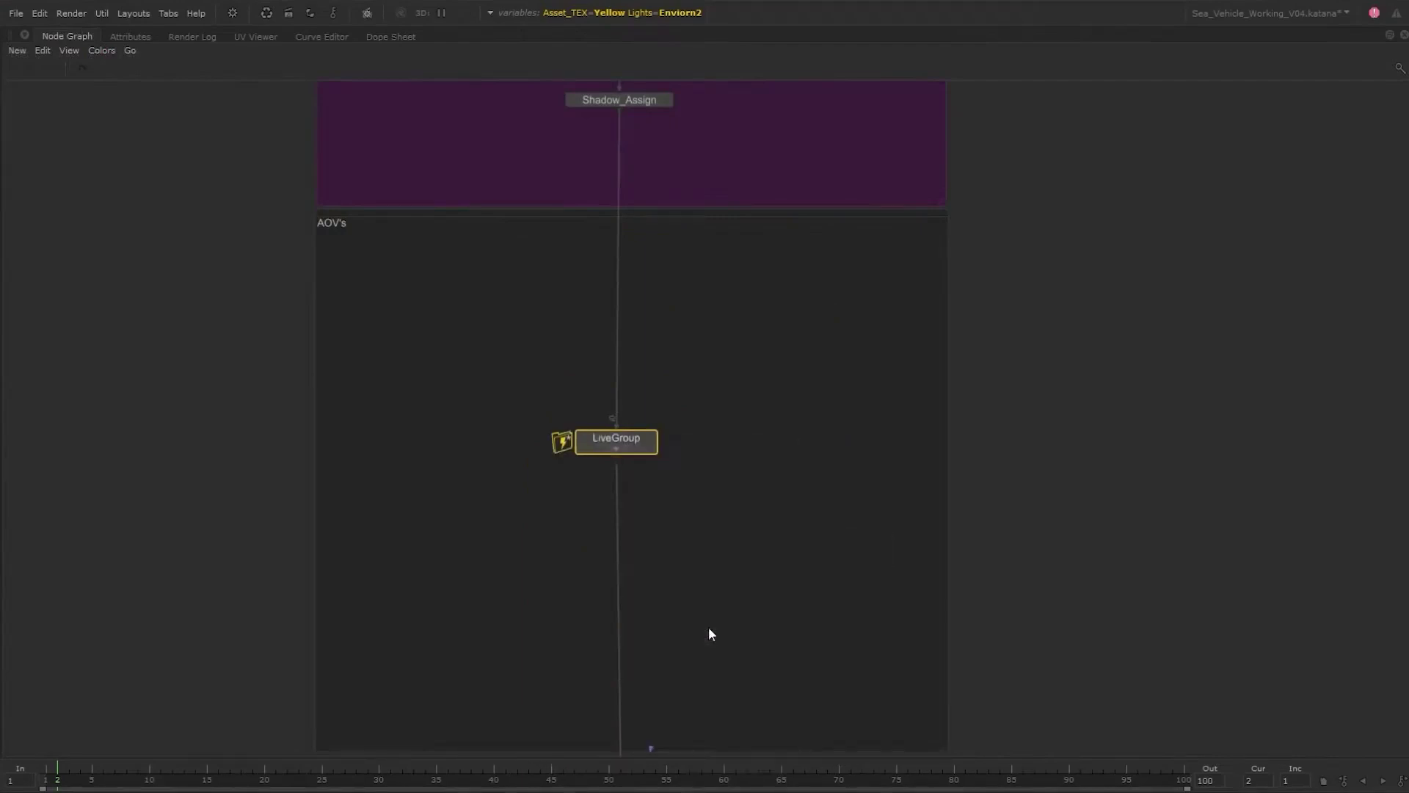
# Publish the LiveGroup and finish editing its contents, using the file name AOVS_Redshift in the _User macros folder.
pyautogui.rightClick(638, 444)
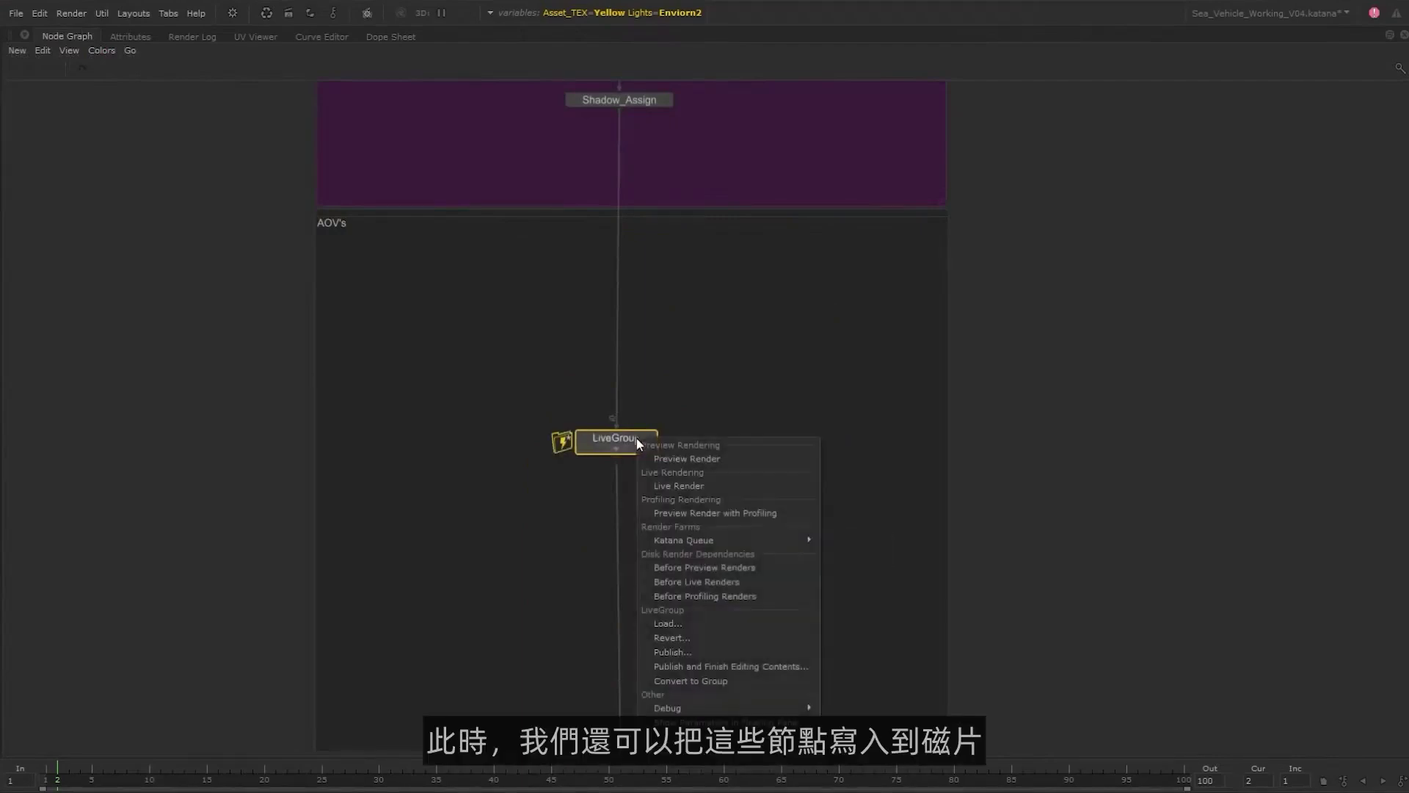
pyautogui.click(714, 669)
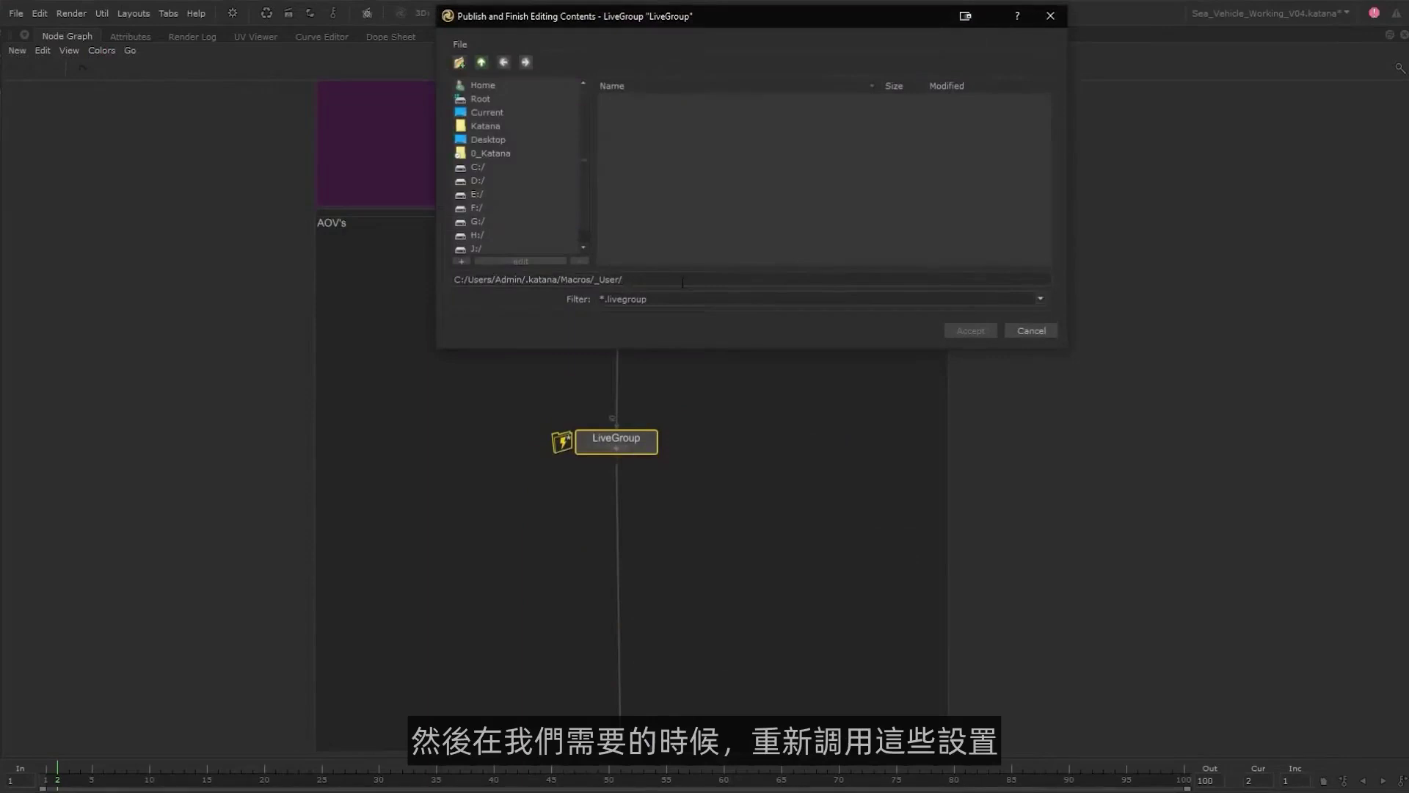
pyautogui.write('AOVS_Redshift')
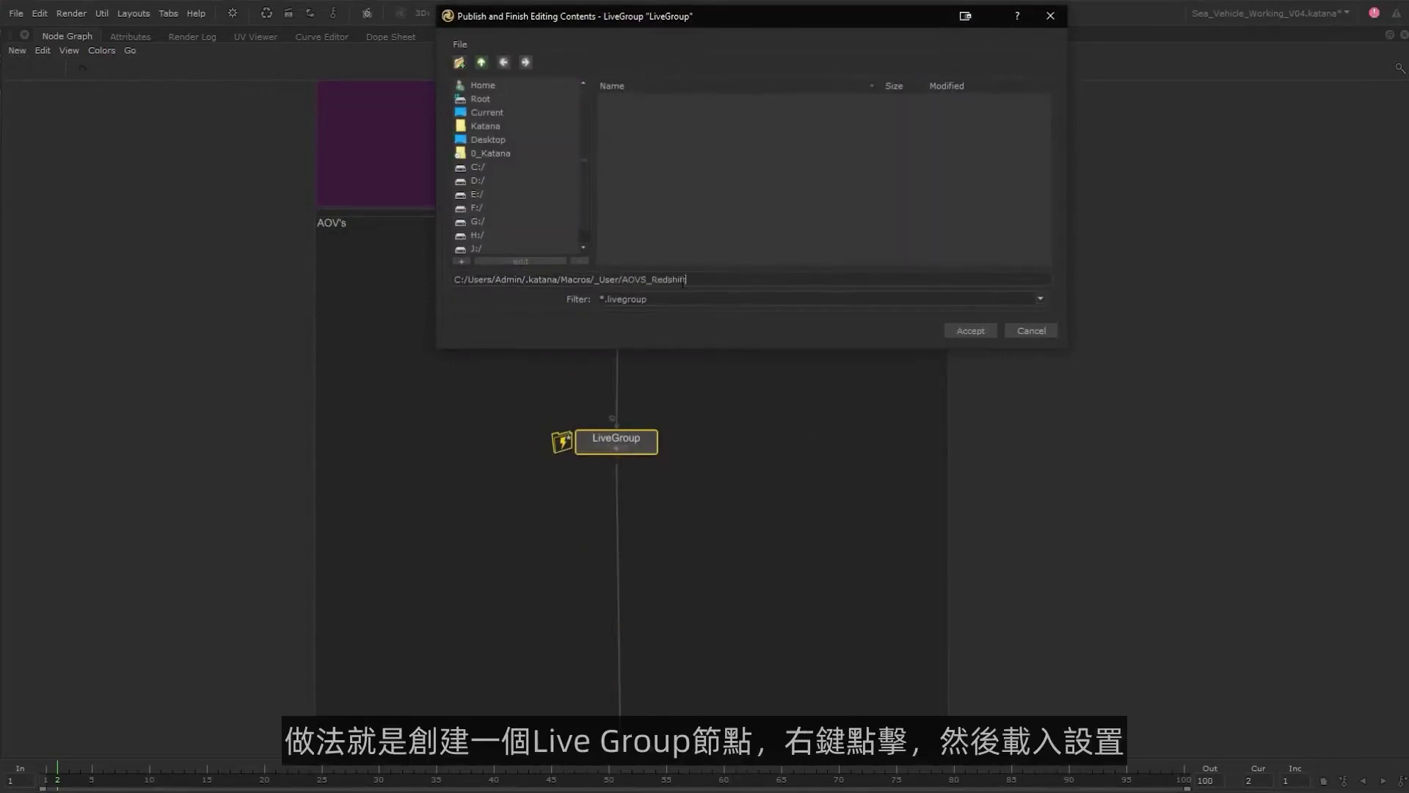
# Create a new LiveGroup node, load the published AOV live group file into it and inspect its contents.
pyautogui.press('Tab')
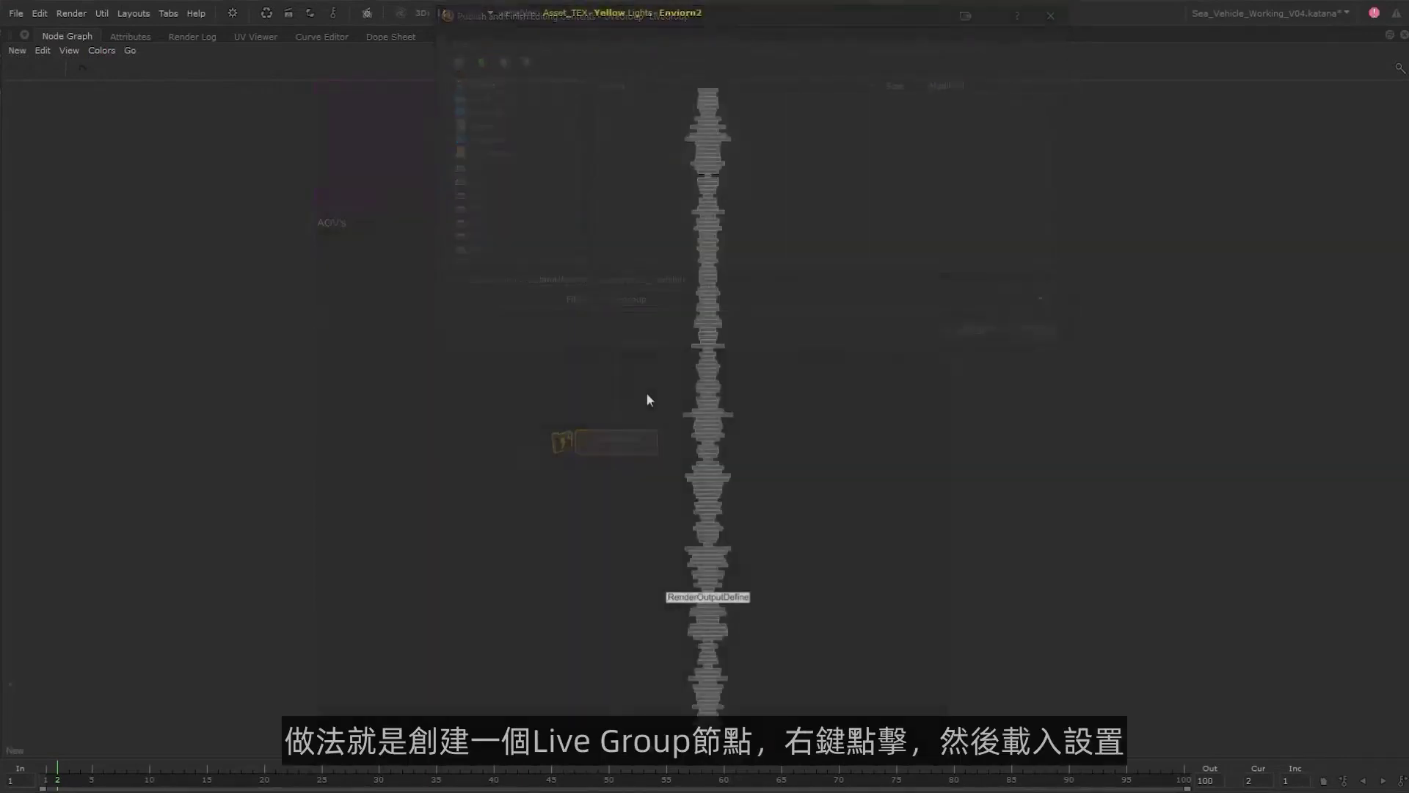
pyautogui.write('live')
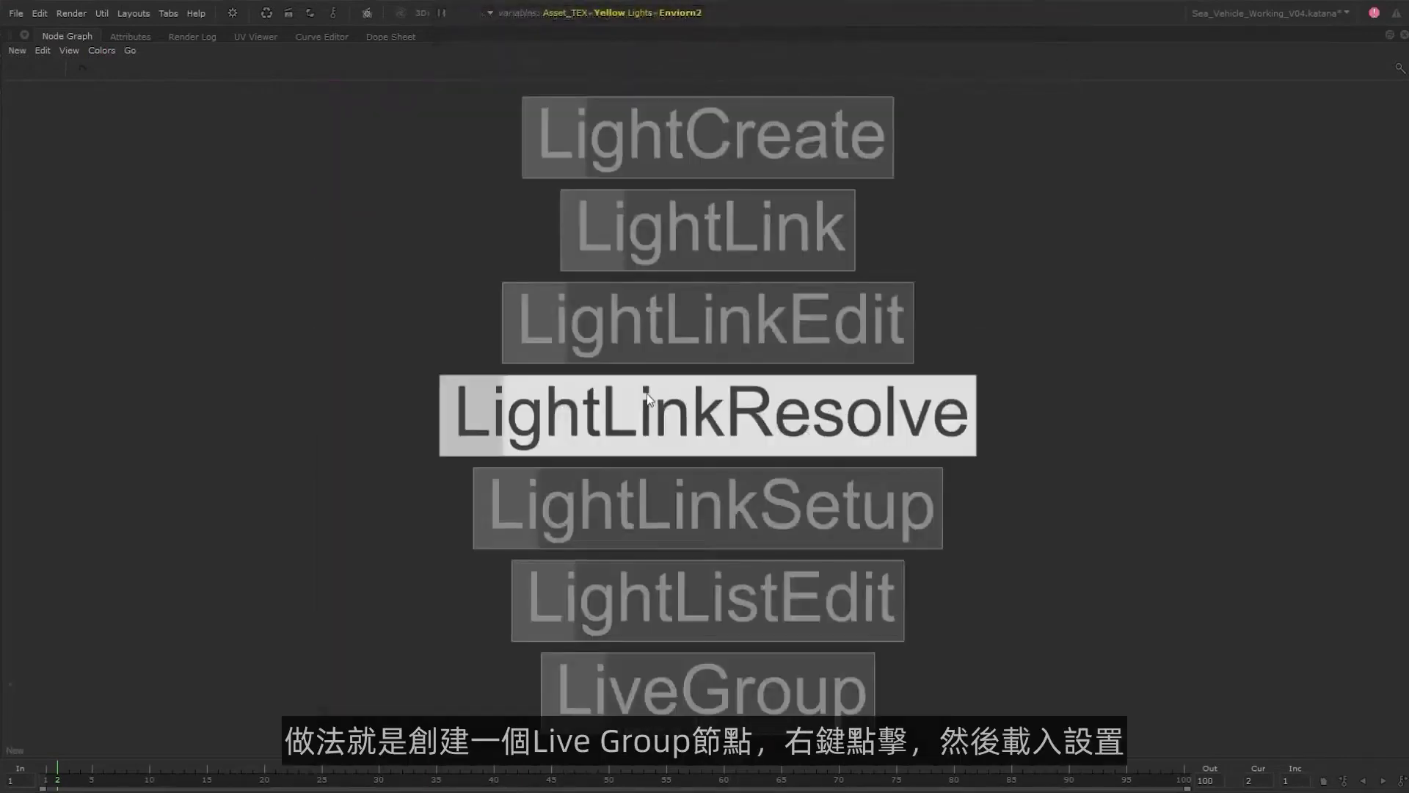
pyautogui.press('Return')
pyautogui.rightClick(646, 395)
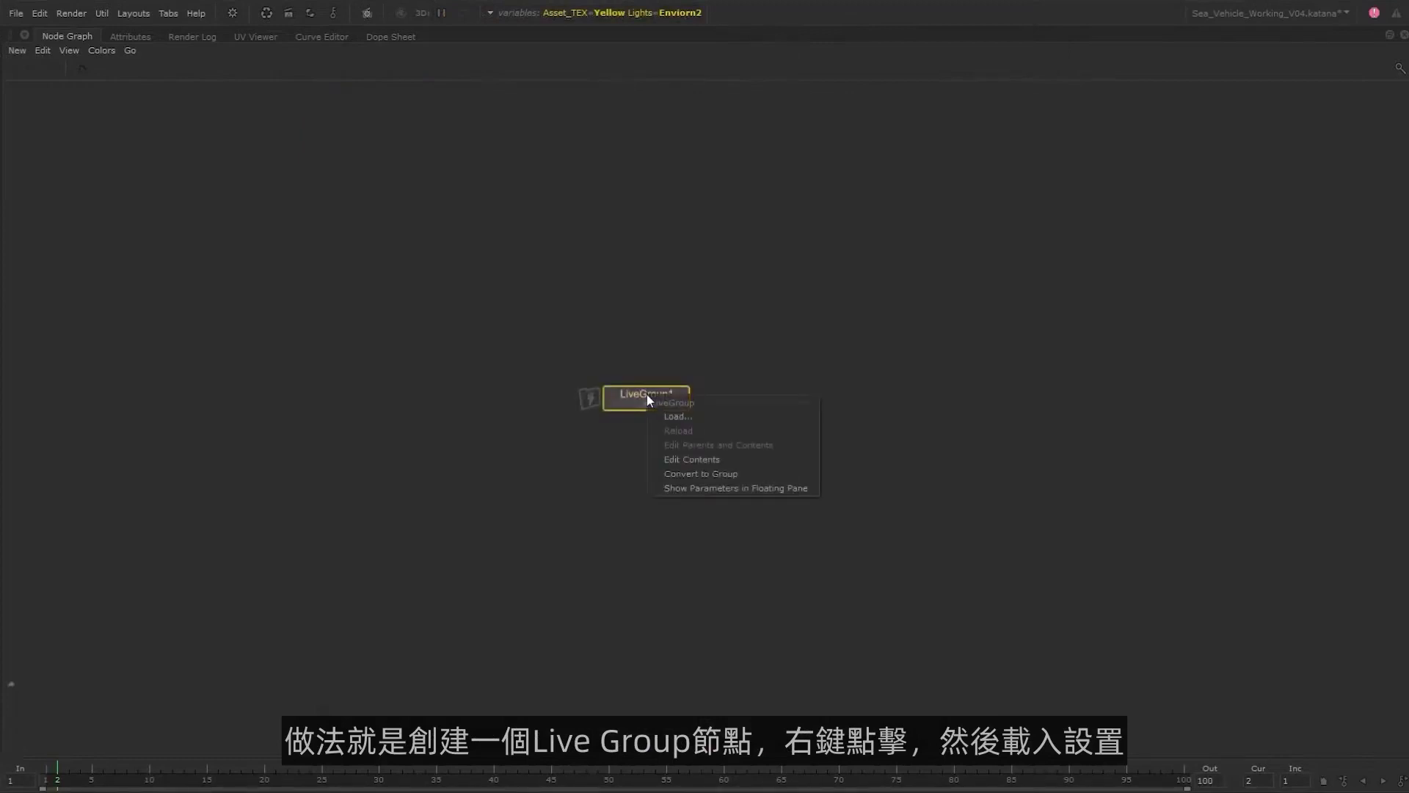
pyautogui.click(696, 416)
pyautogui.doubleClick(671, 98)
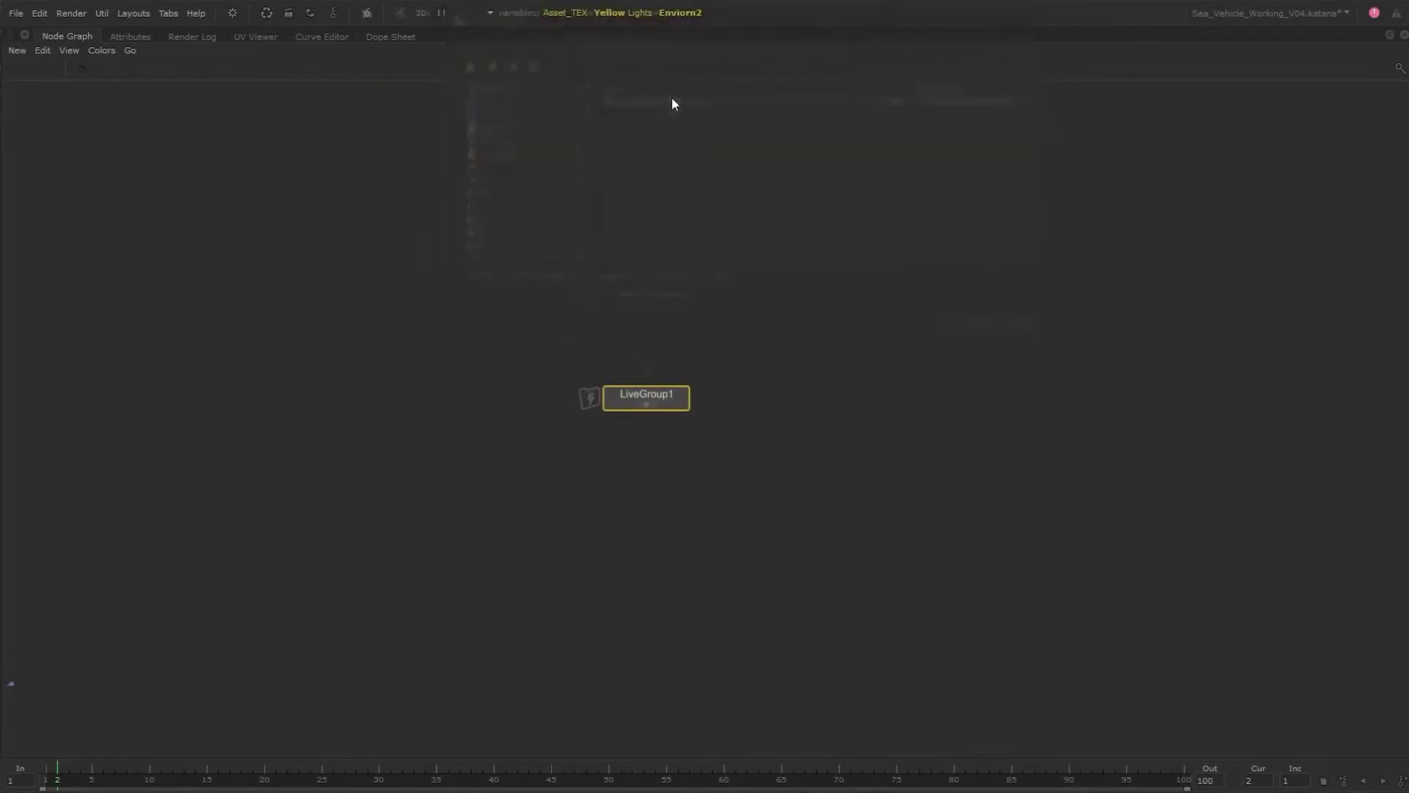
pyautogui.click(645, 404)
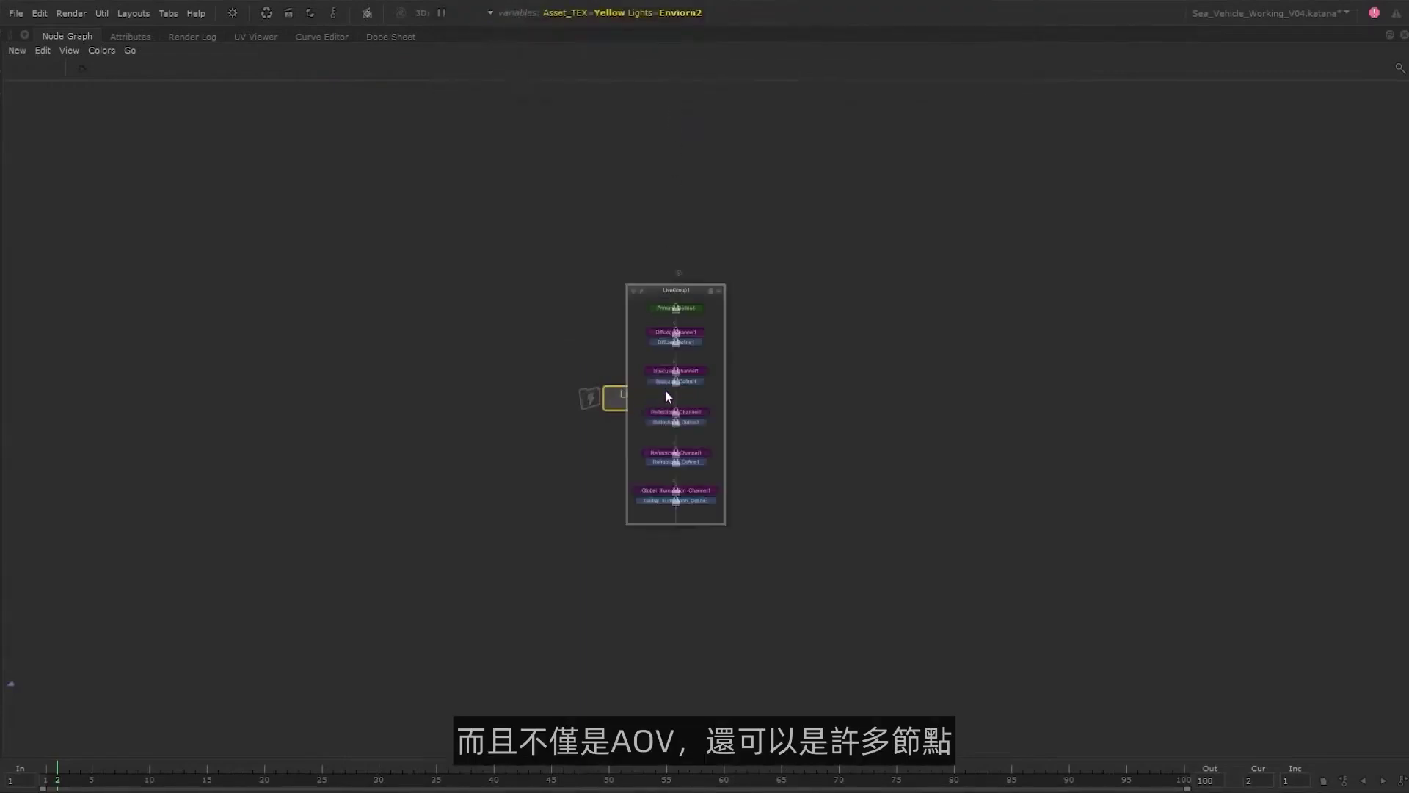
pyautogui.scroll(5, 665, 391)
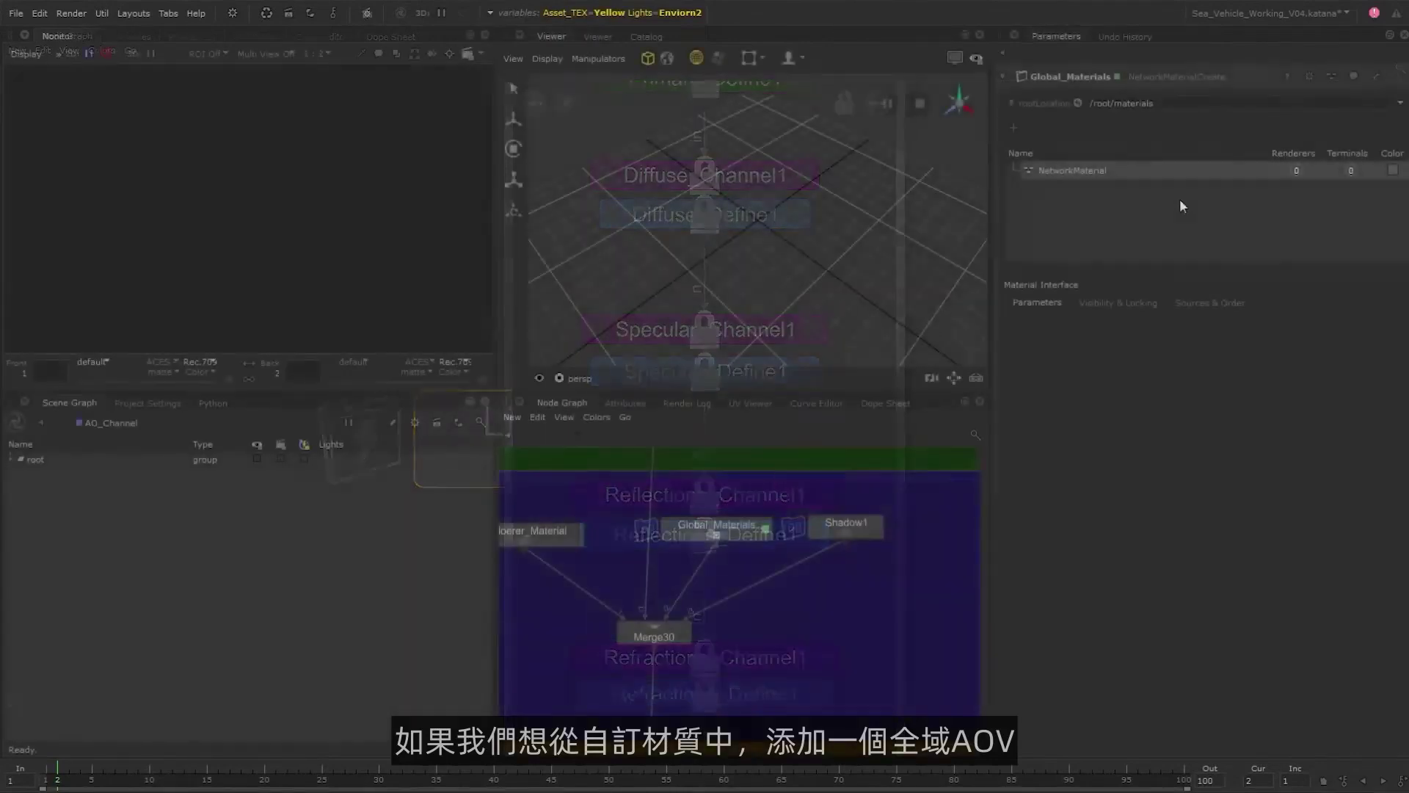
# Rename the network material in Global_Materials to AO and add an AmbientOcclusion node inside Global_Materials.
pyautogui.doubleClick(1070, 170)
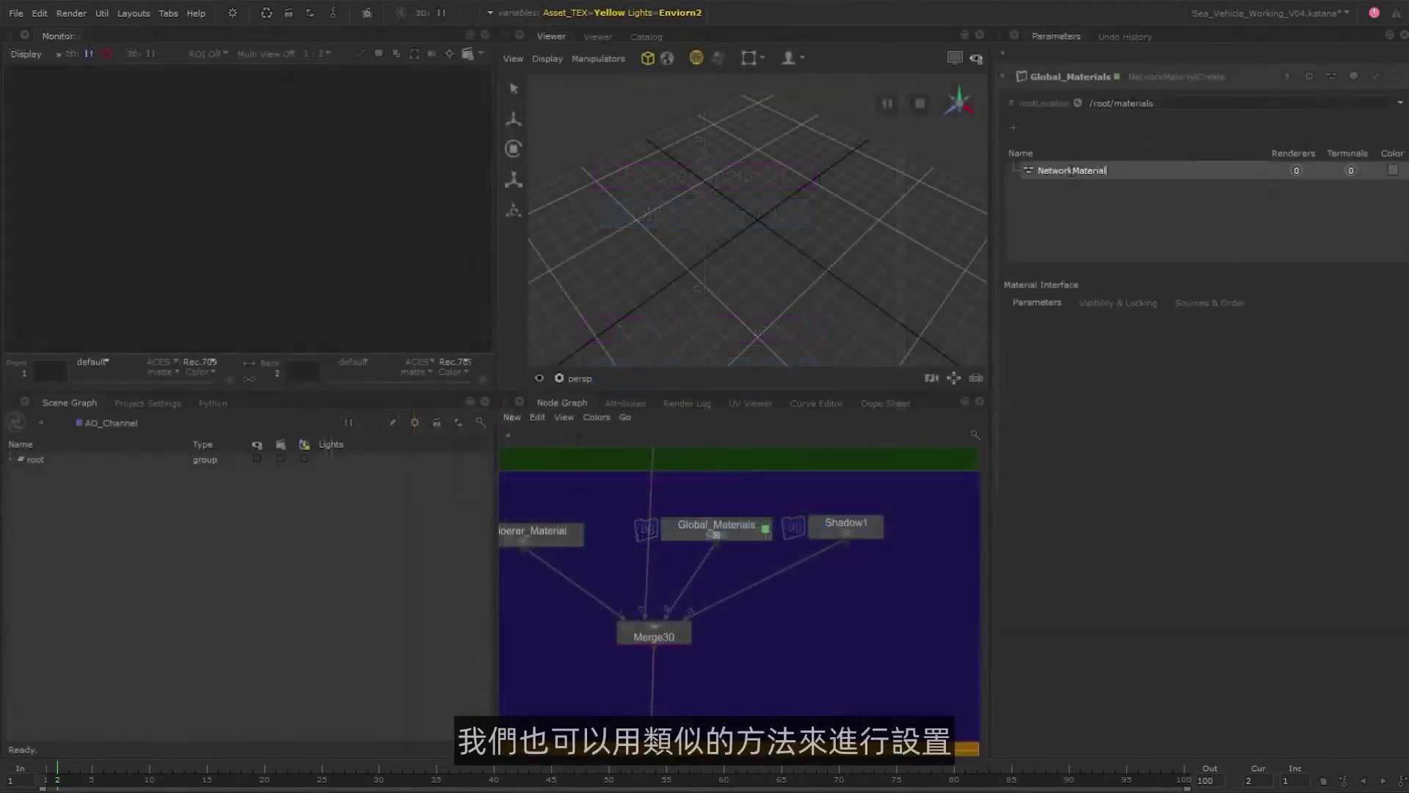
pyautogui.write('AO')
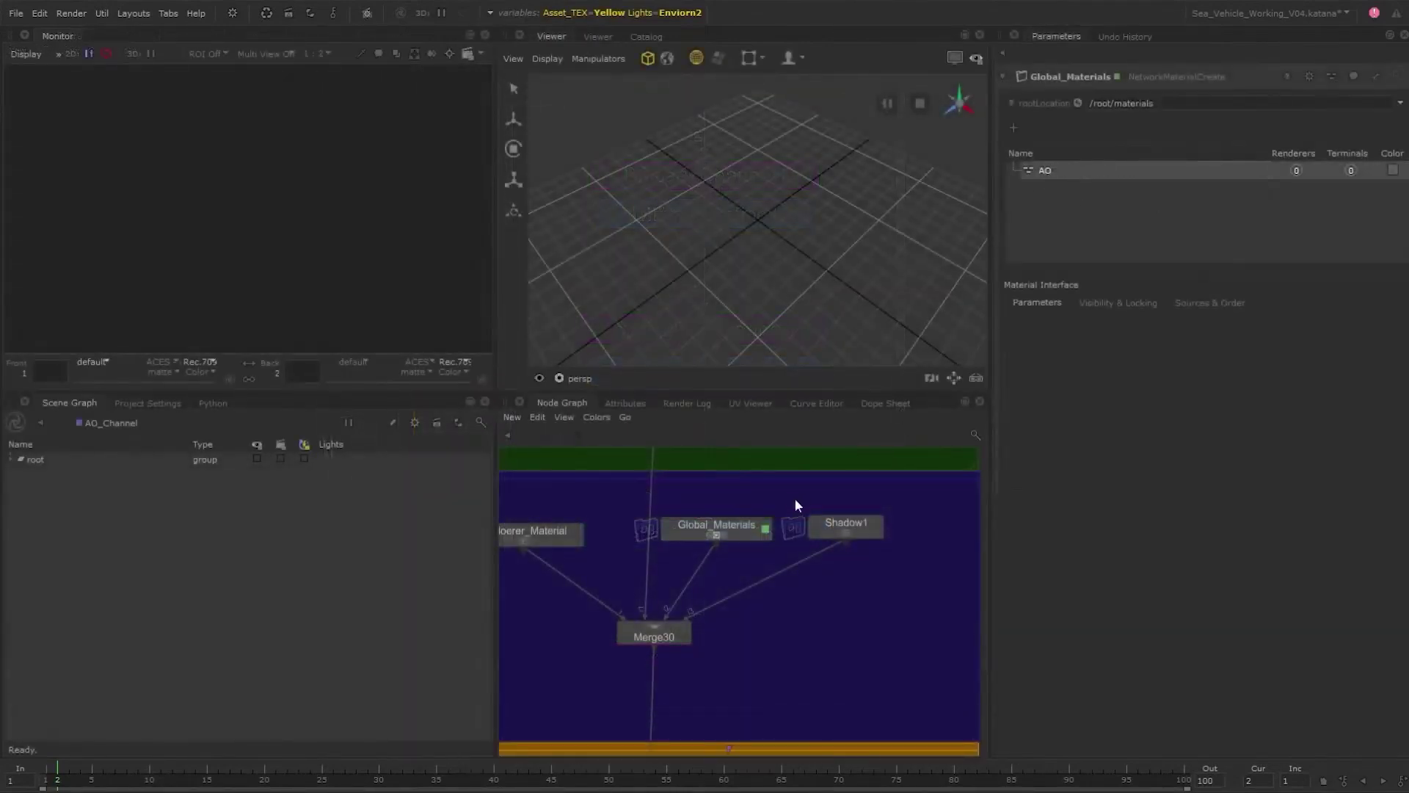
pyautogui.click(717, 533)
pyautogui.press('Tab')
pyautogui.write('am')
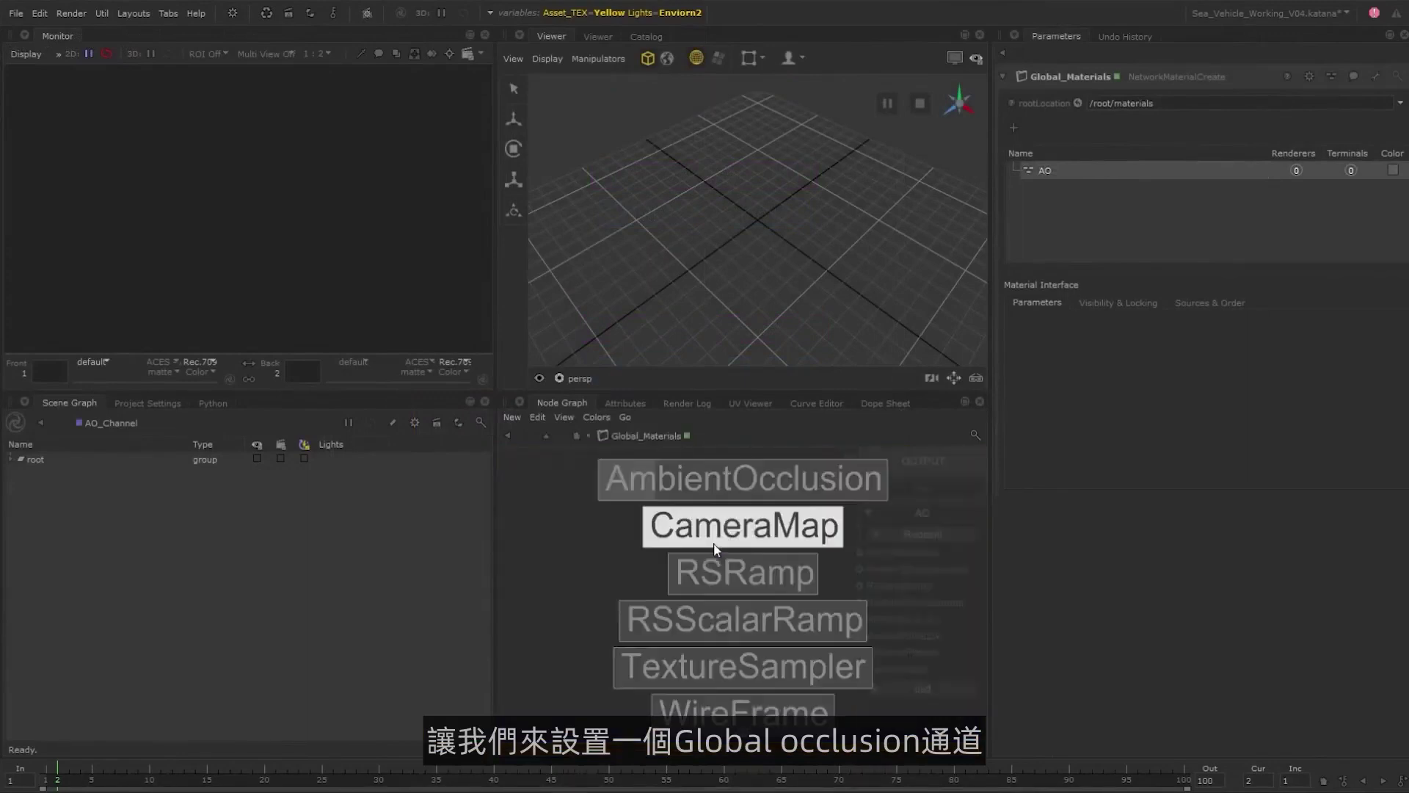
pyautogui.press('Up')
pyautogui.press('Return')
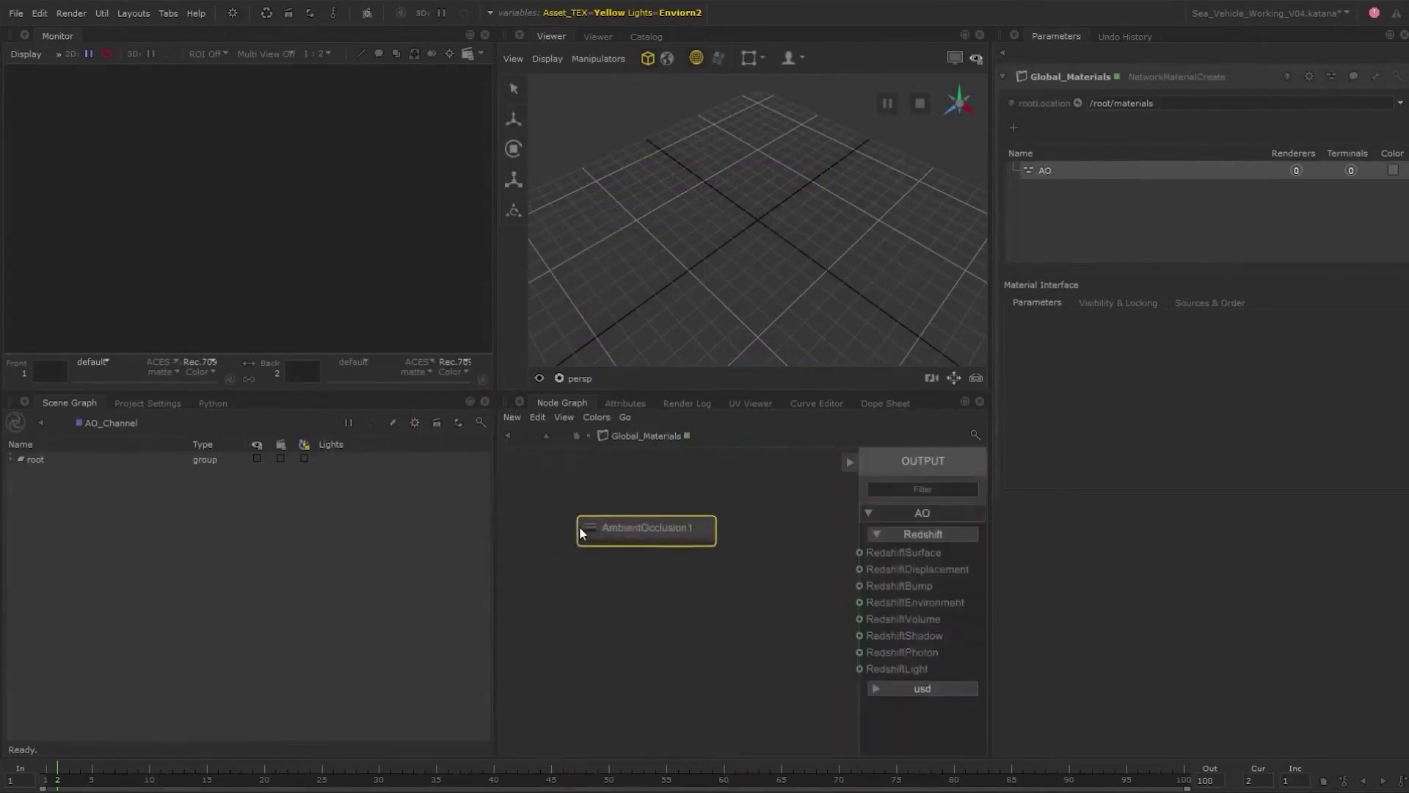
# Connect the AmbientOcclusion node's output to the AO material's RedshiftSurface input and return to the main node graph.
pyautogui.click(601, 536)
pyautogui.moveTo(723, 569); pyautogui.dragTo(860, 552)
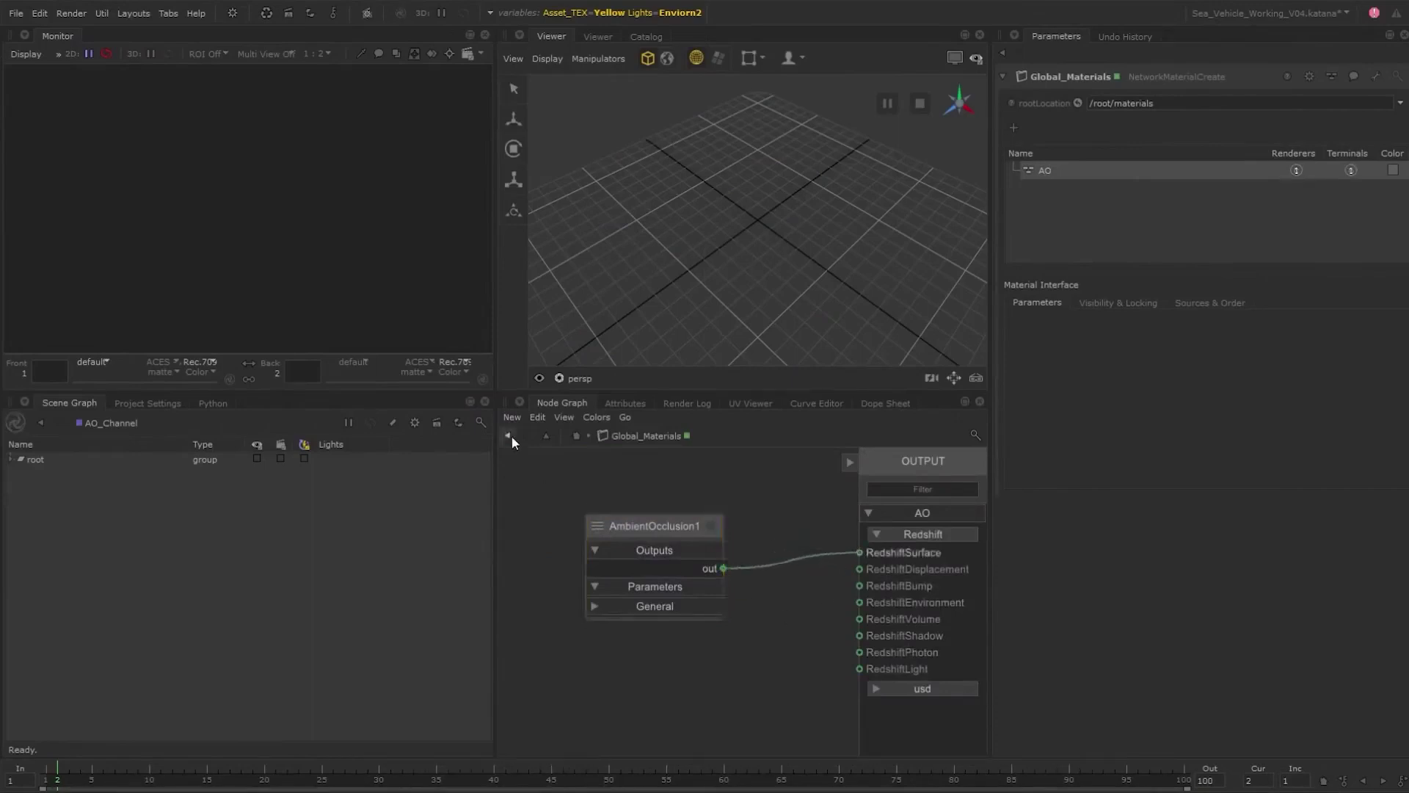
pyautogui.click(546, 435)
# Add a RedshiftOutputChannelDefine node below Global_Illumination_Define and rename it AO_Pass.
pyautogui.moveTo(752, 650); pyautogui.dragTo(842, 643, button='middle')
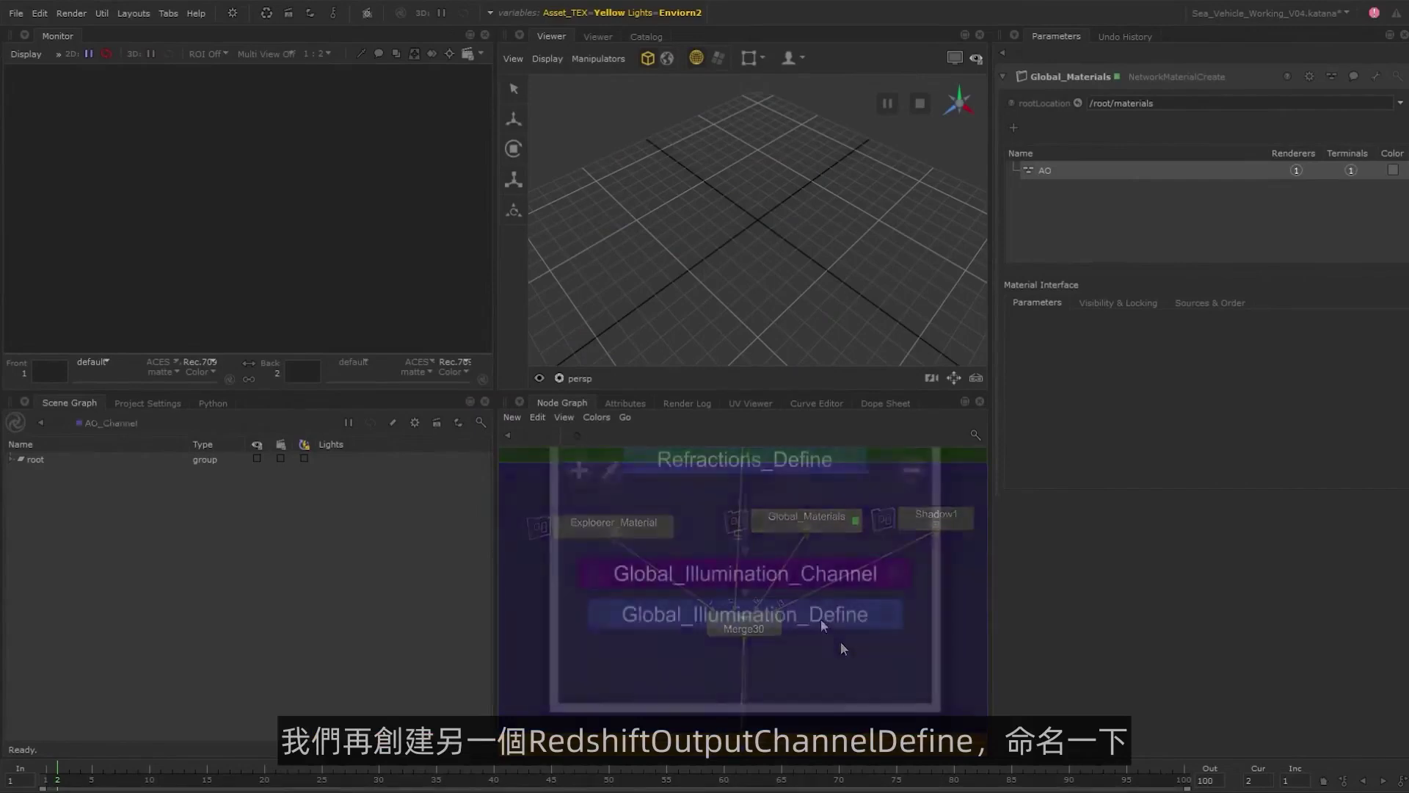
pyautogui.press('Tab')
pyautogui.write('reds')
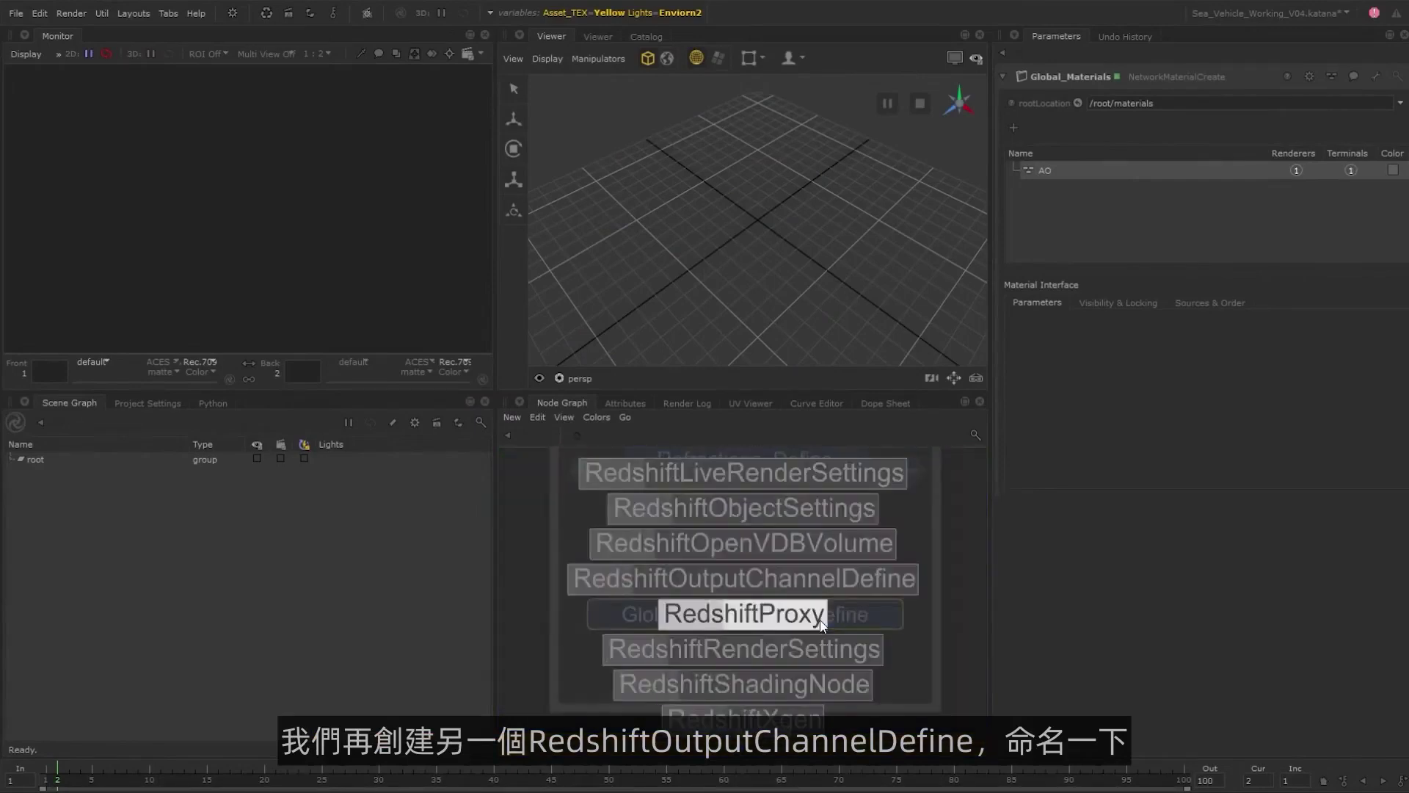
pyautogui.press('Up')
pyautogui.press('Return')
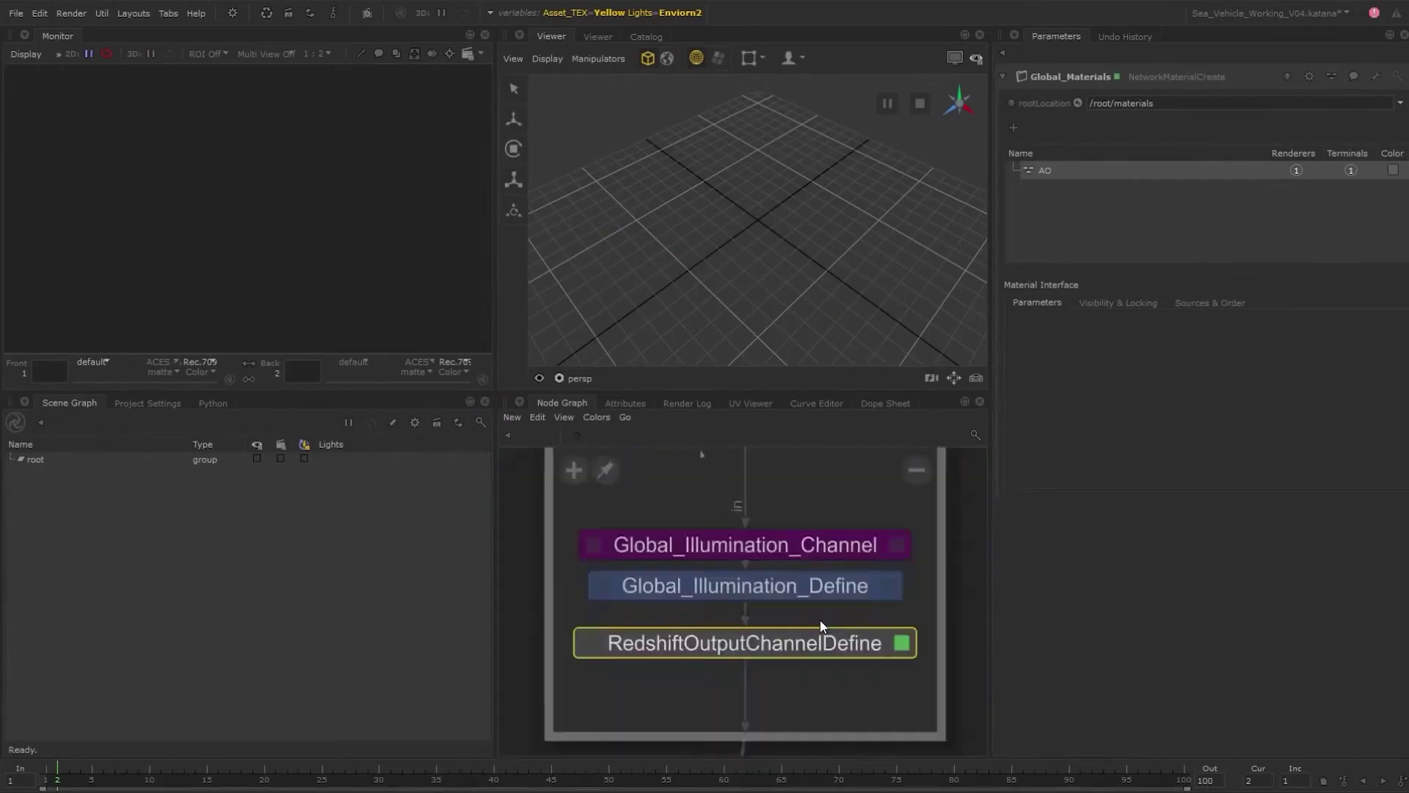
pyautogui.write('nAO_Pass')
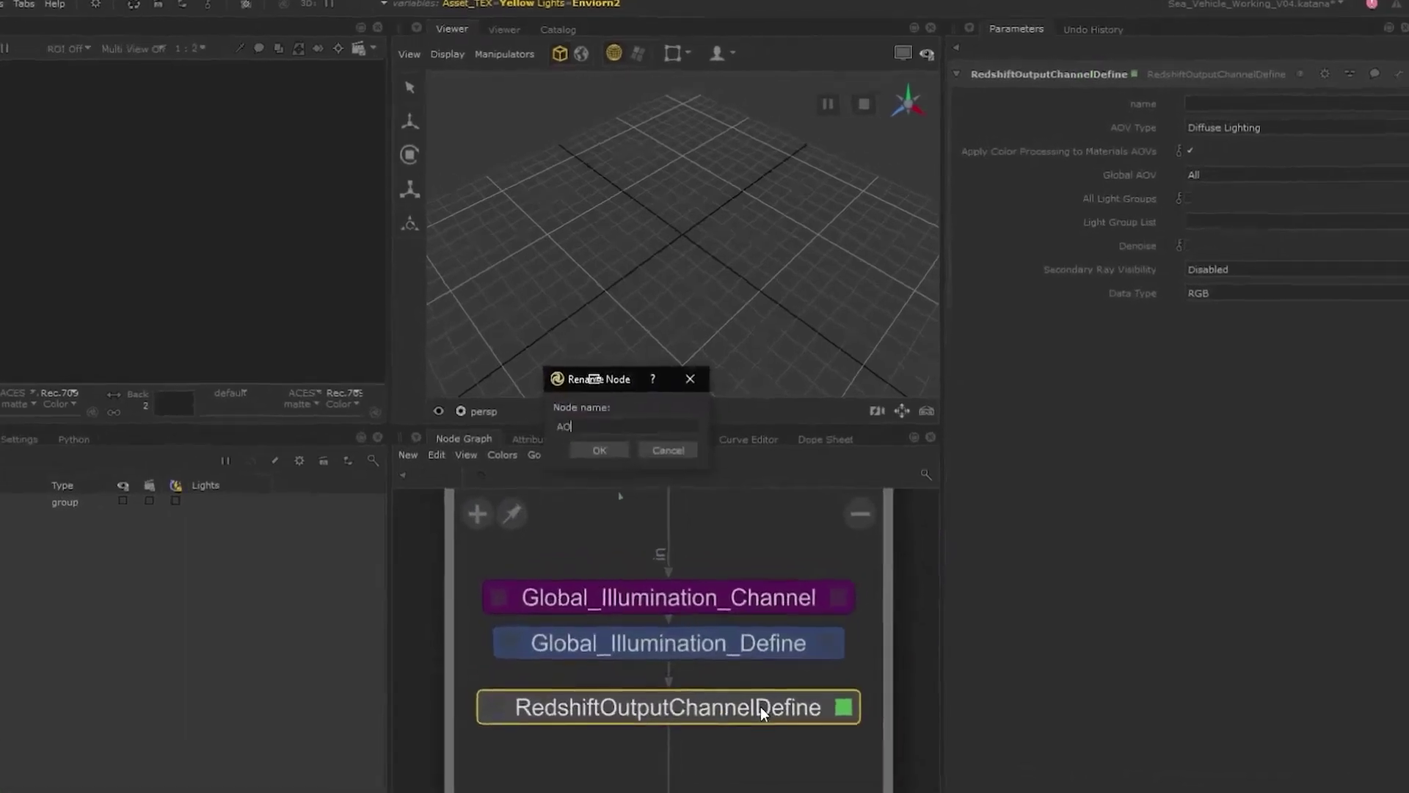
pyautogui.press('Return')
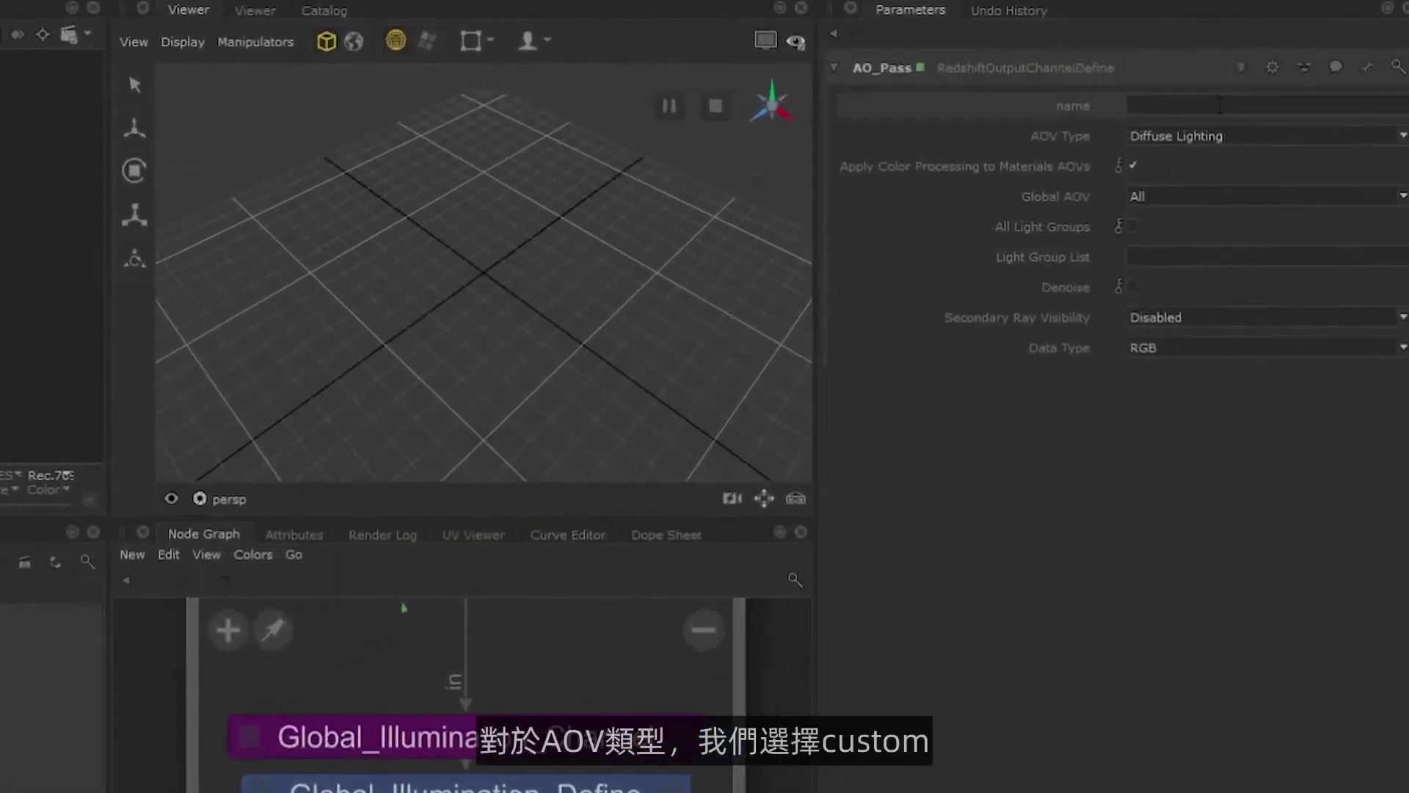
# Name the AO_Pass output channel AMB_OCC and set its AOV type to Custom.
pyautogui.click(1220, 106)
pyautogui.write('AMB_OCC')
pyautogui.click(1219, 136)
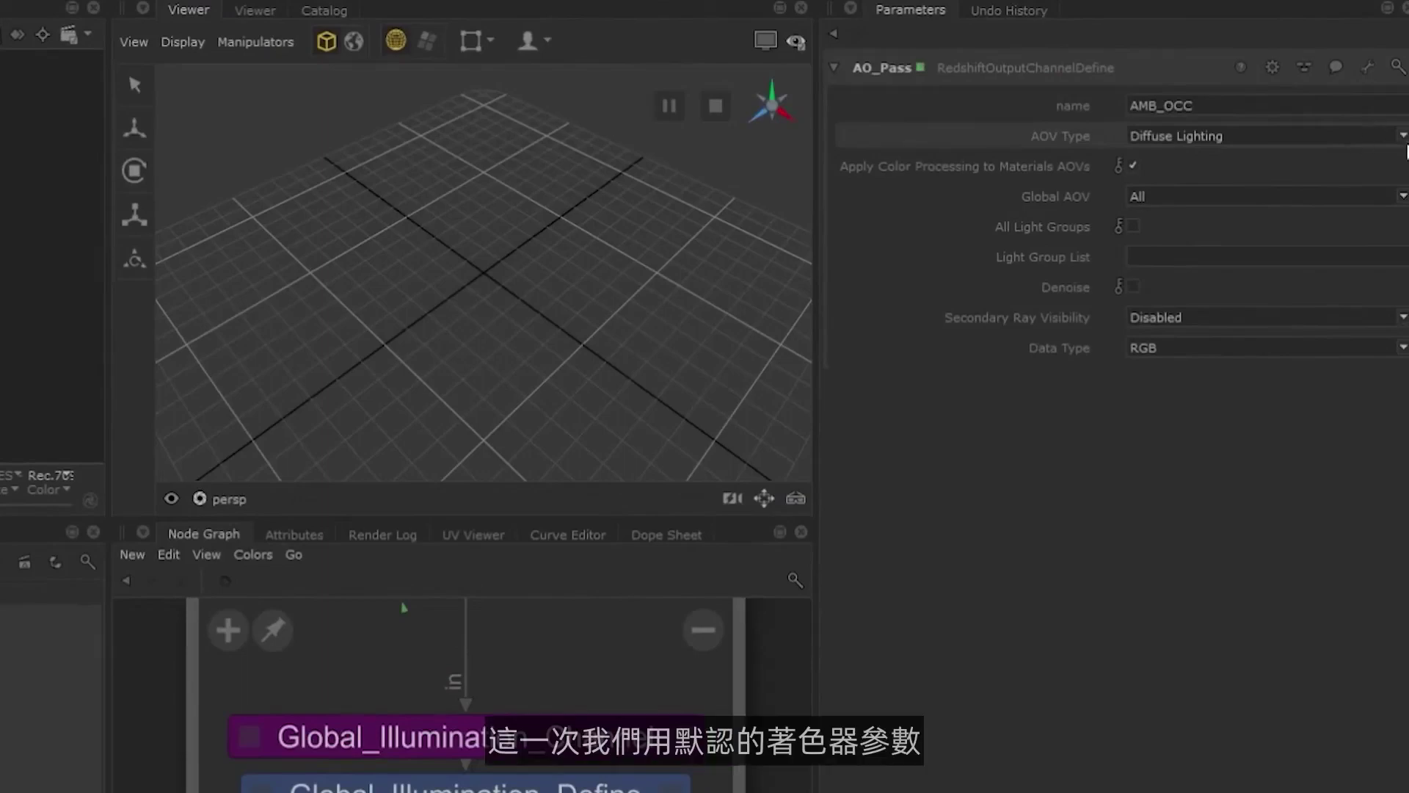
pyautogui.scroll(-5, 1241, 220)
pyautogui.click(1231, 254)
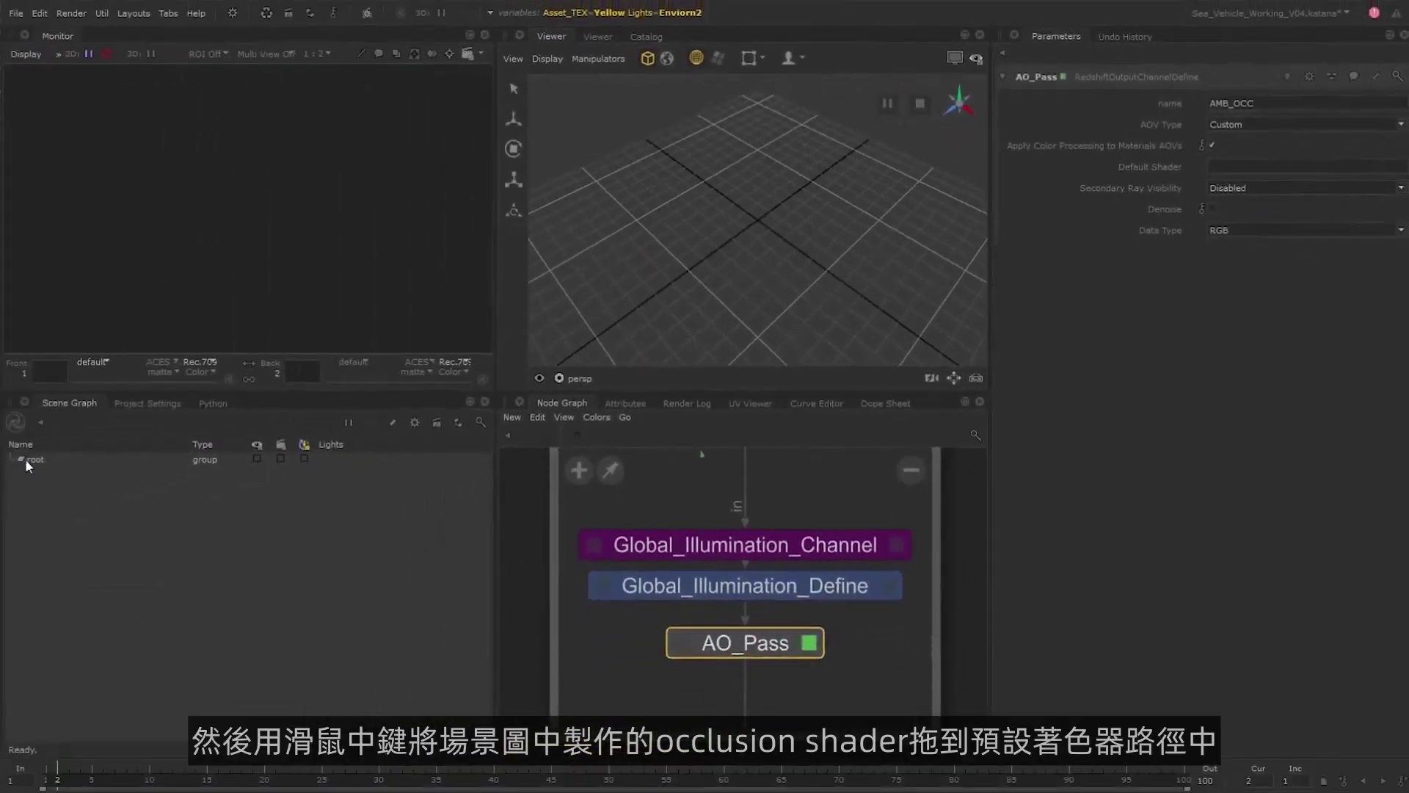
# View the scene graph from AO_Pass and assign the AO material under /root/materials as the pass's default shader.
pyautogui.click(681, 644)
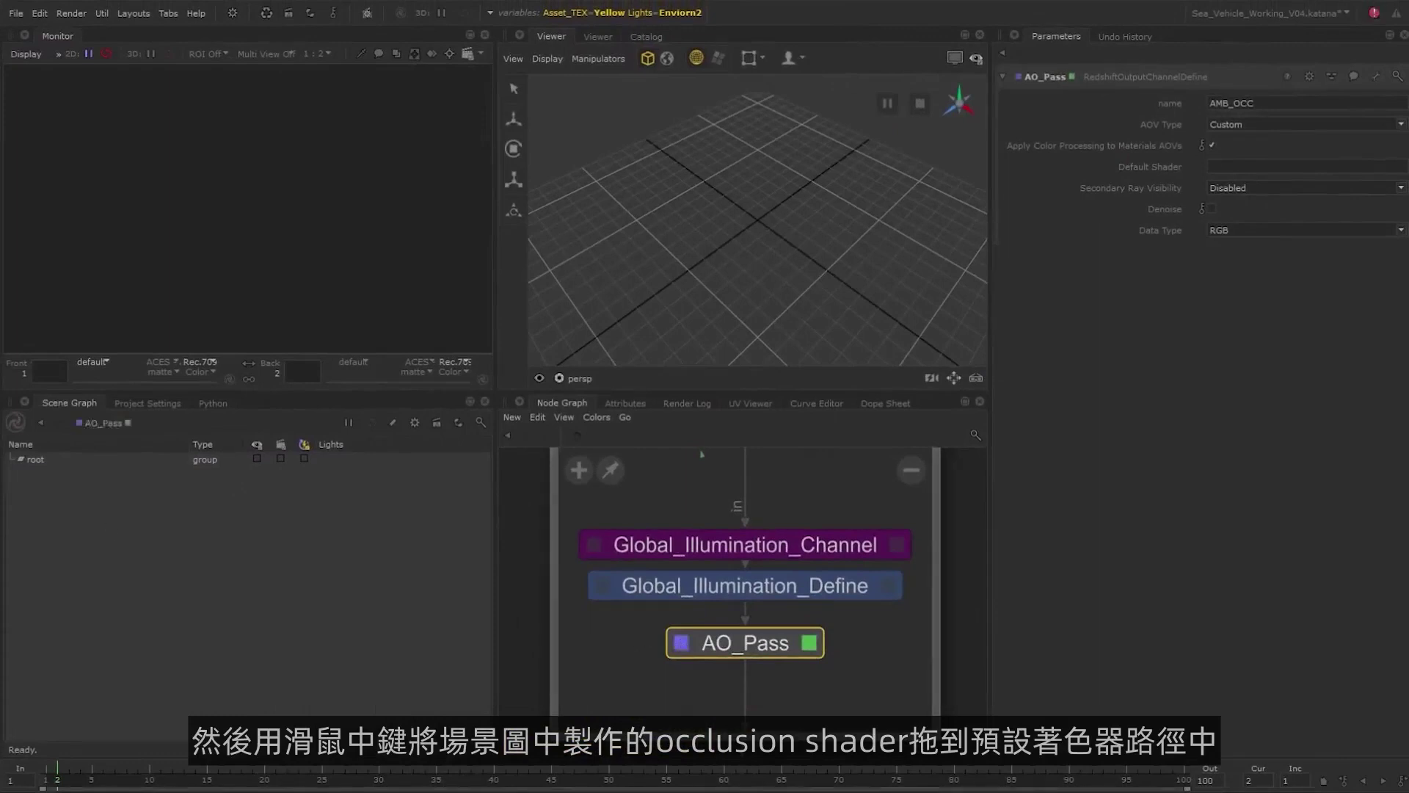
pyautogui.click(12, 460)
pyautogui.click(22, 486)
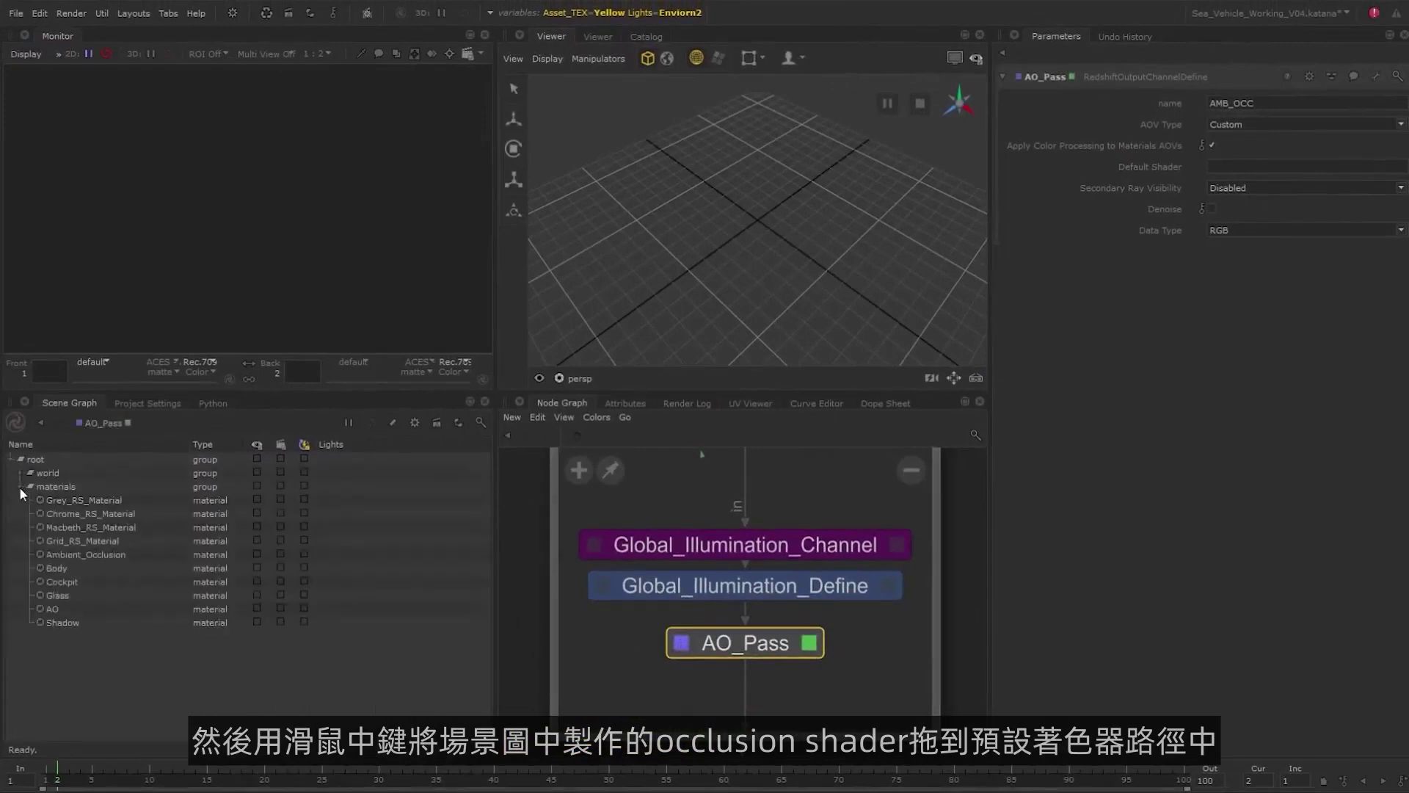
pyautogui.moveTo(56, 611); pyautogui.dragTo(1215, 173)
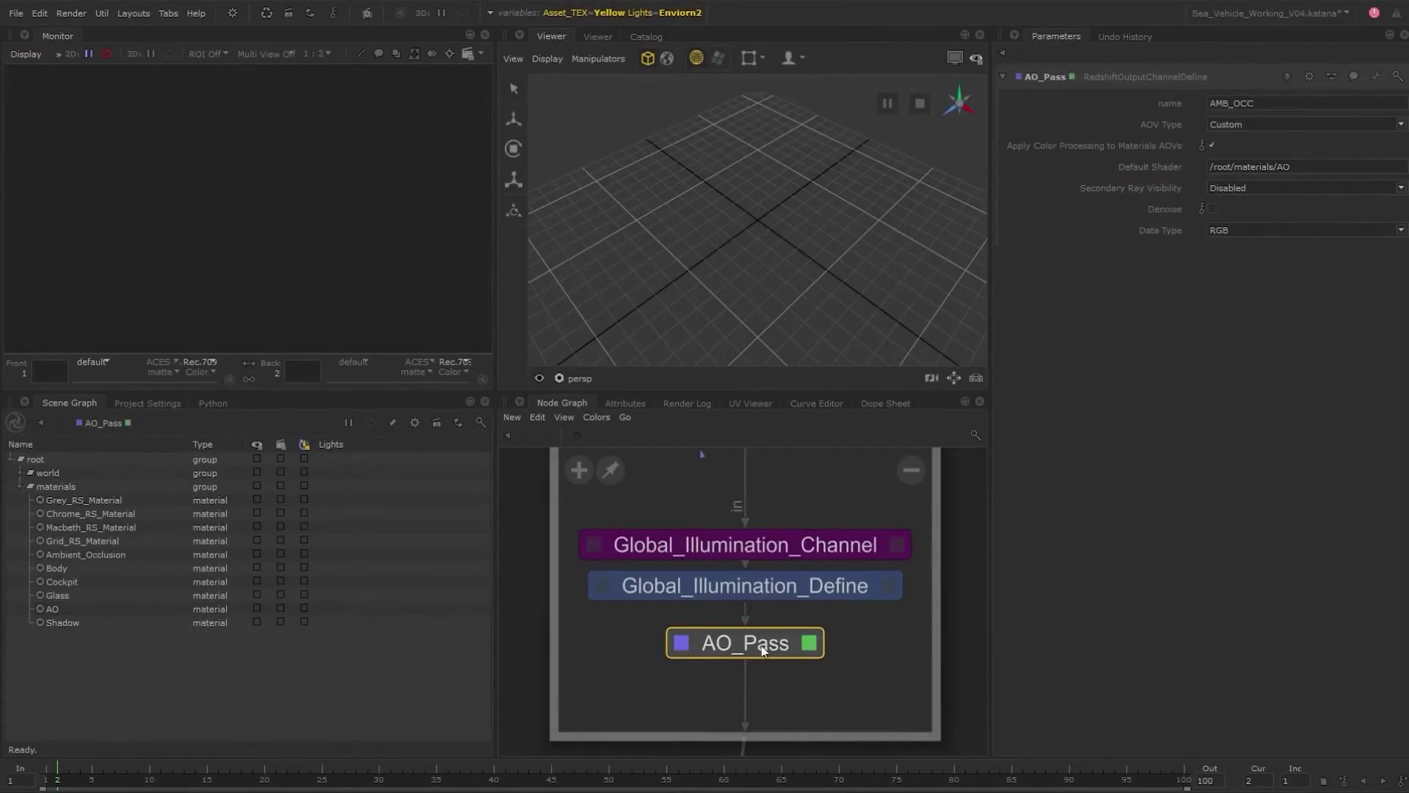
# Add a RenderOutputDefine node for the occlusion pass, enter AMB_OCC as its output name and choose the AMB_OCC channel.
pyautogui.press('Tab')
pyautogui.click(652, 491)
pyautogui.click(764, 649)
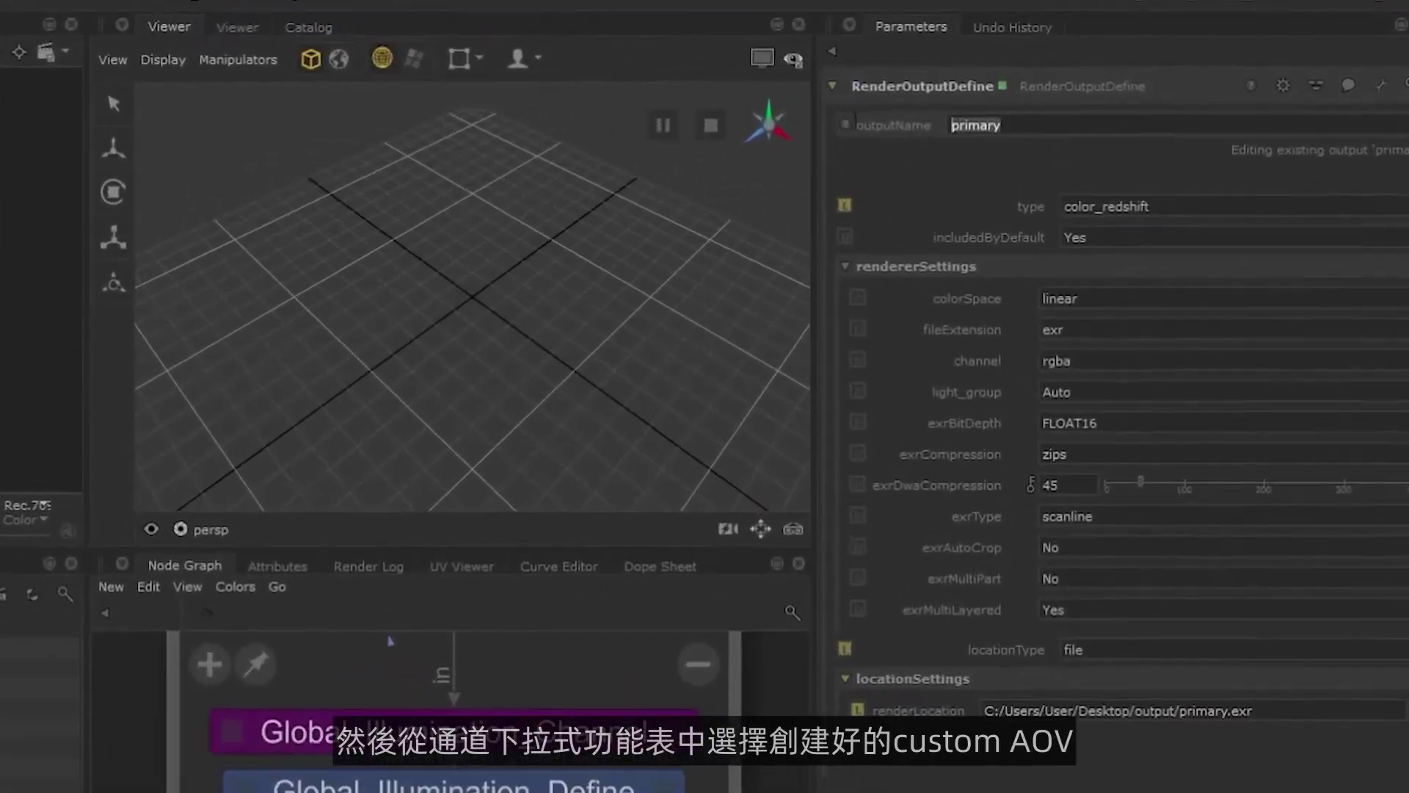
pyautogui.write('AMB_OCC')
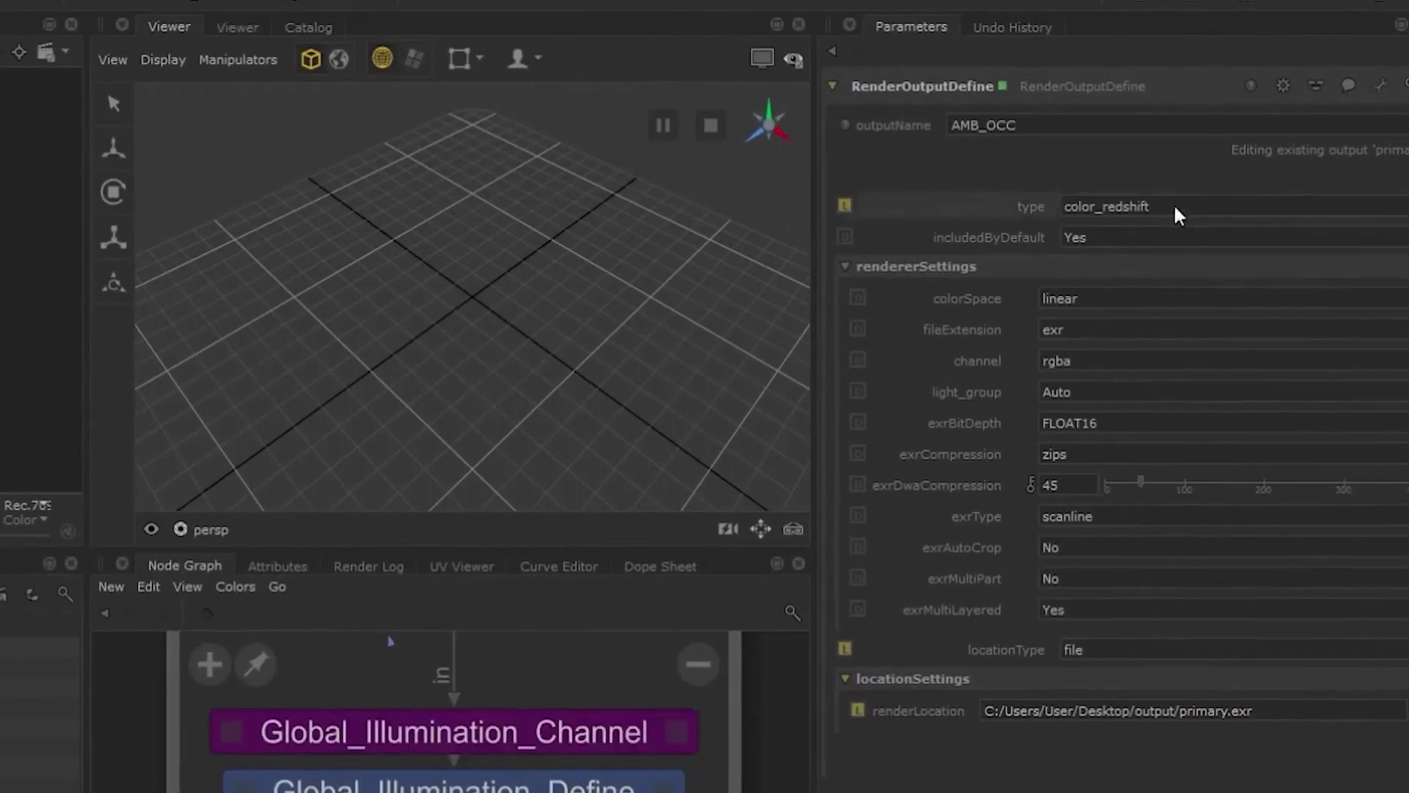
pyautogui.click(1098, 355)
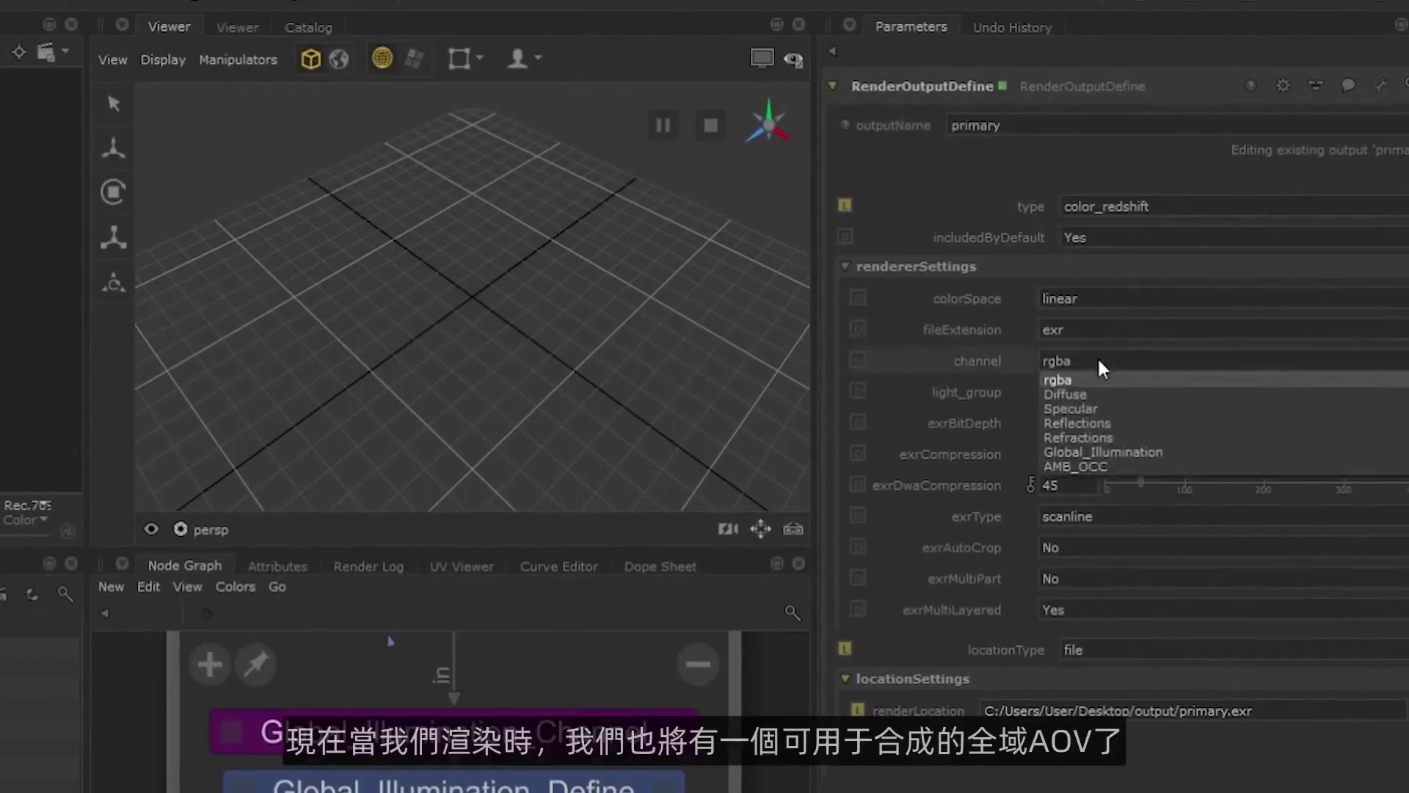
pyautogui.click(1106, 464)
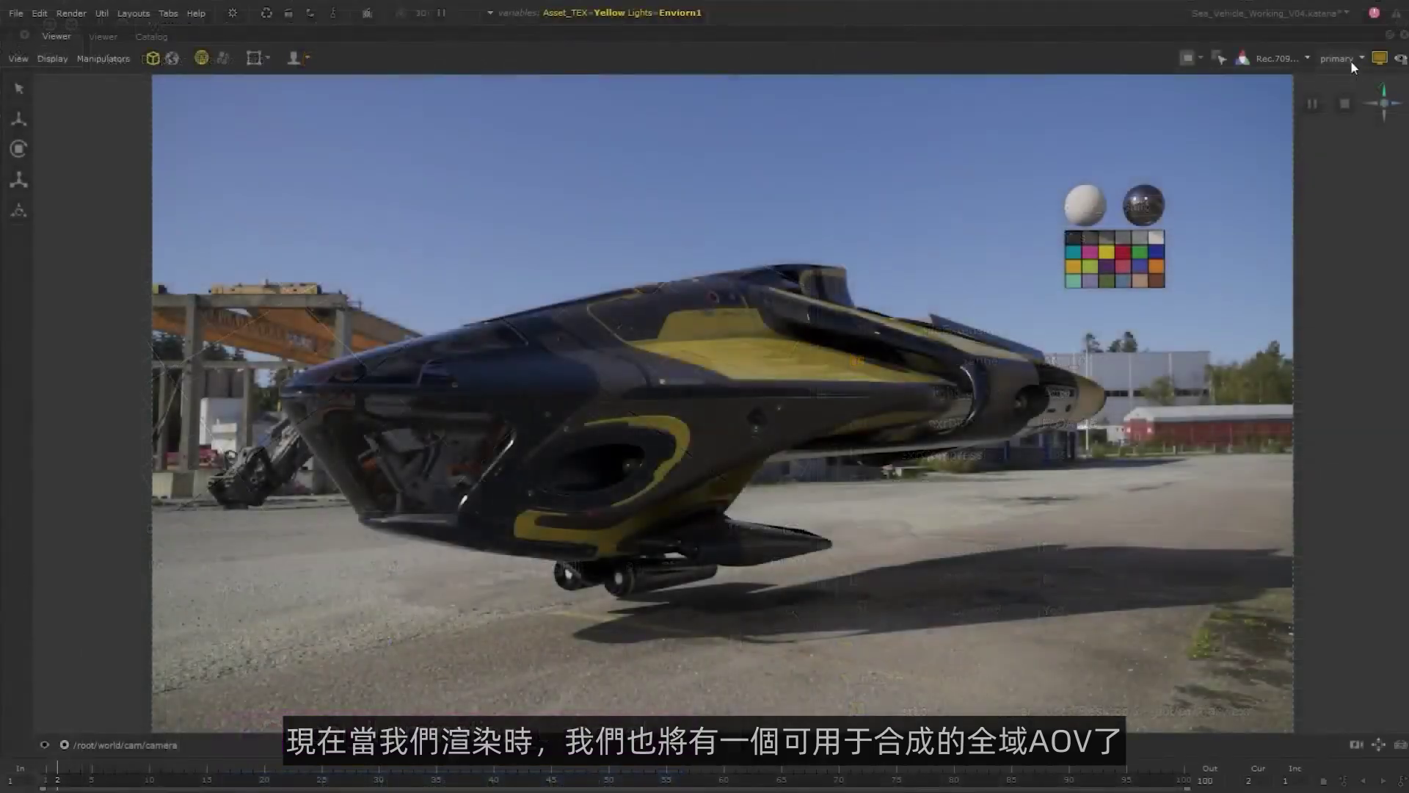
# View the rendered vehicle's AO, Specular and Reflections passes one after another in the viewer.
pyautogui.click(1351, 60)
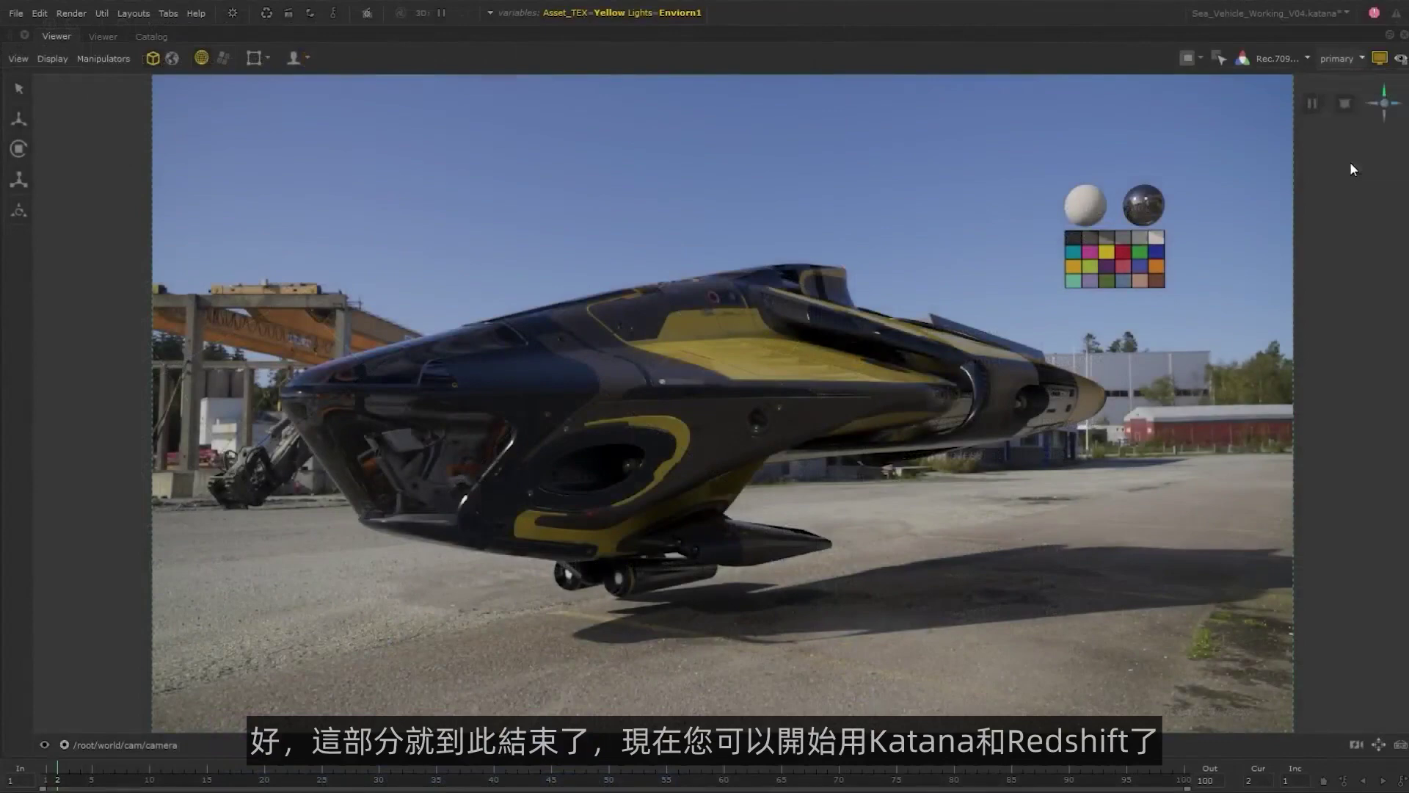
pyautogui.click(1350, 162)
pyautogui.click(1354, 57)
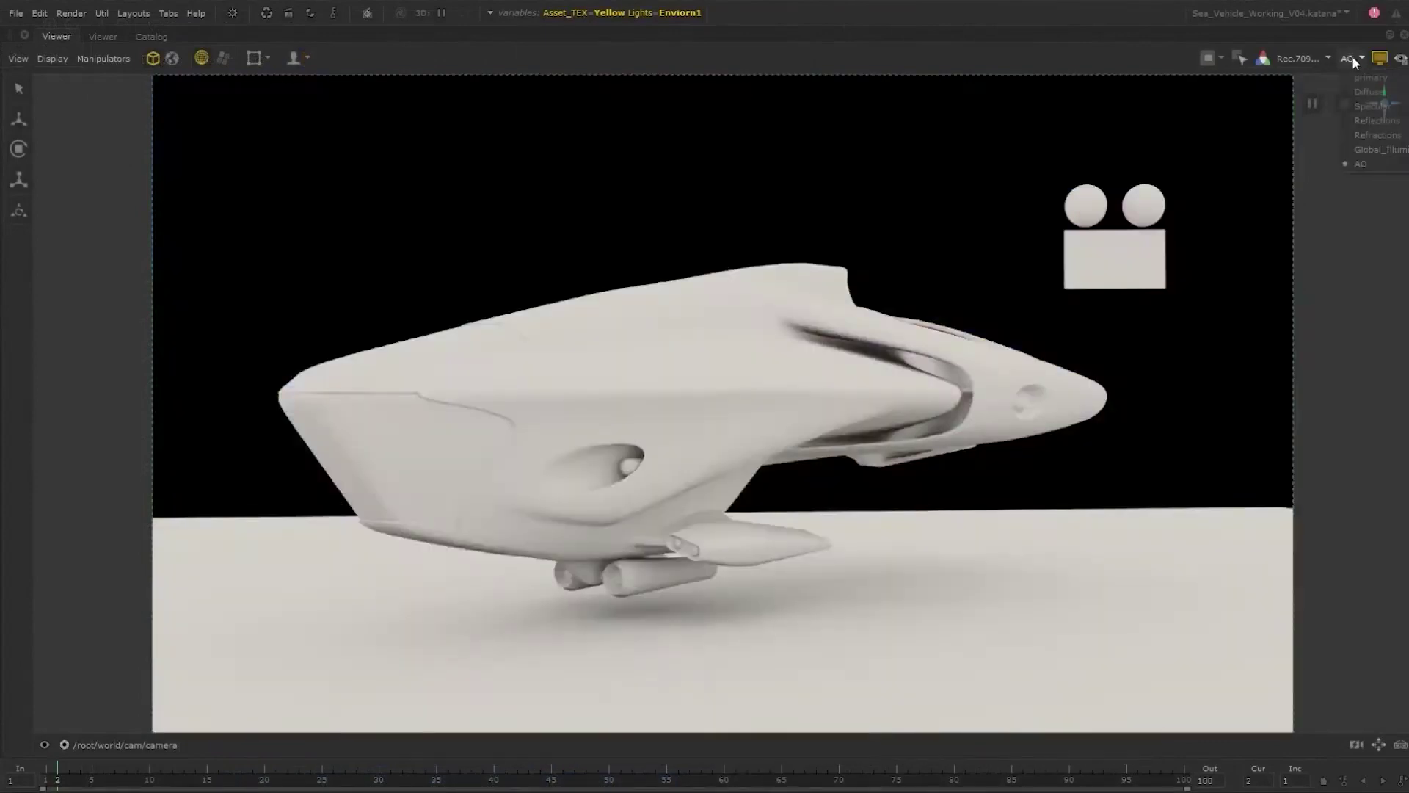
pyautogui.click(1358, 107)
pyautogui.click(1358, 58)
pyautogui.click(1363, 120)
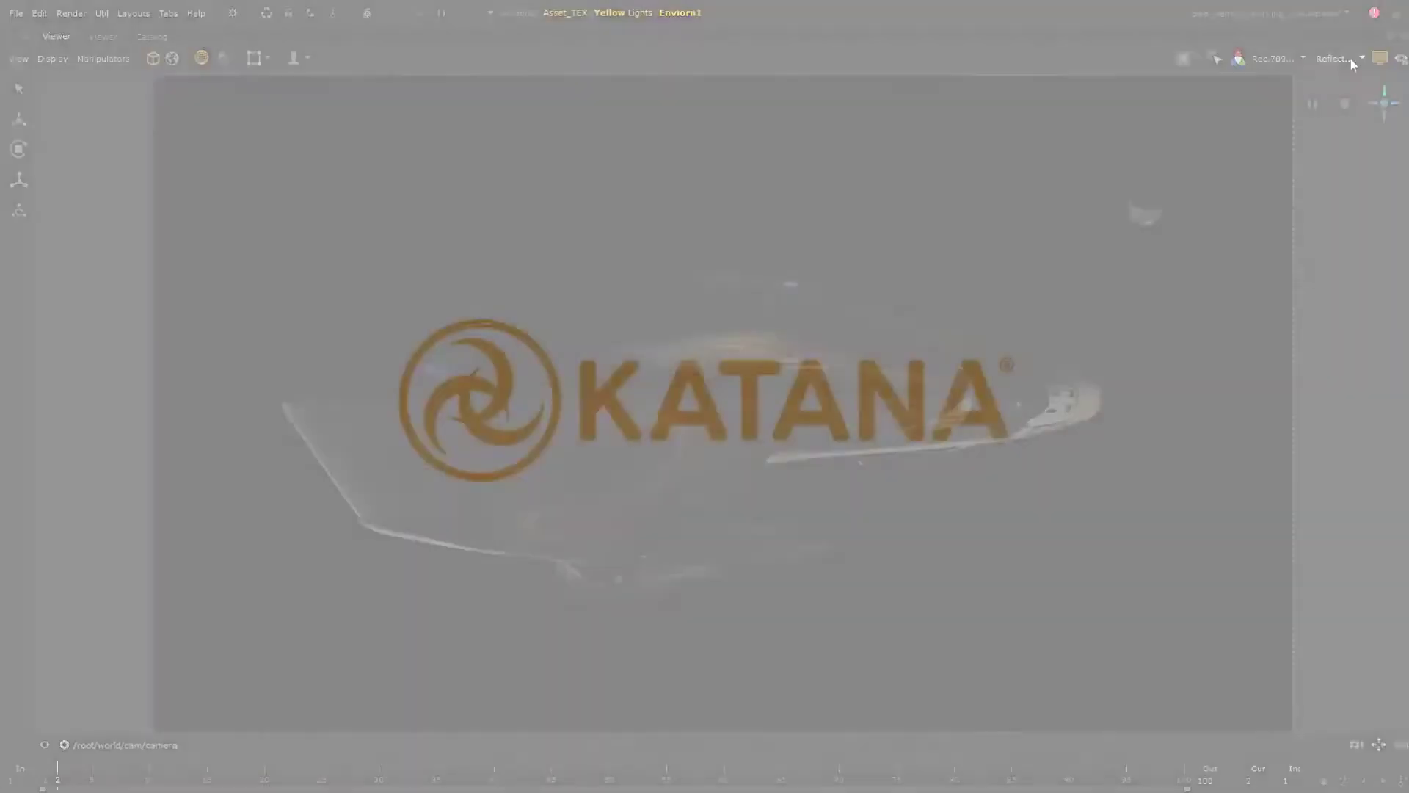